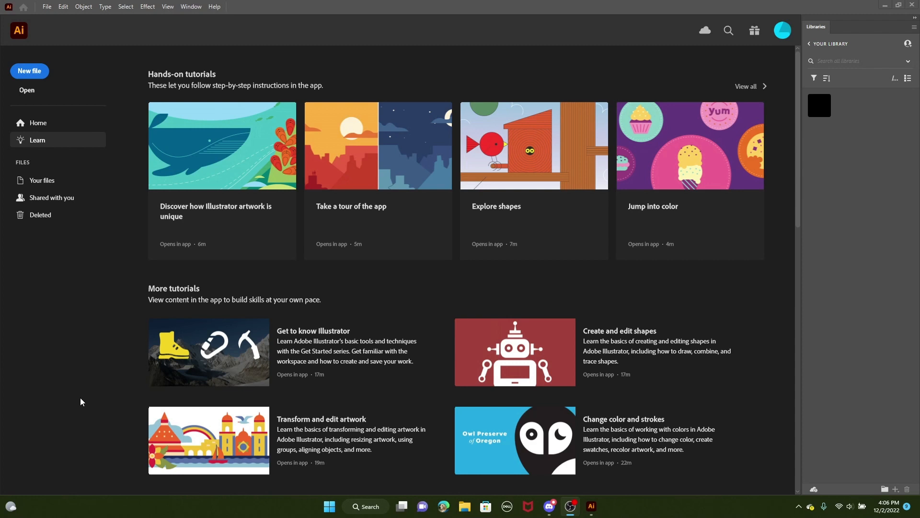
Create a new print document sized 8.5 x 11 in with CMYK color from the recent presets
{"action": "left_click", "coordinate": [351, 46]}
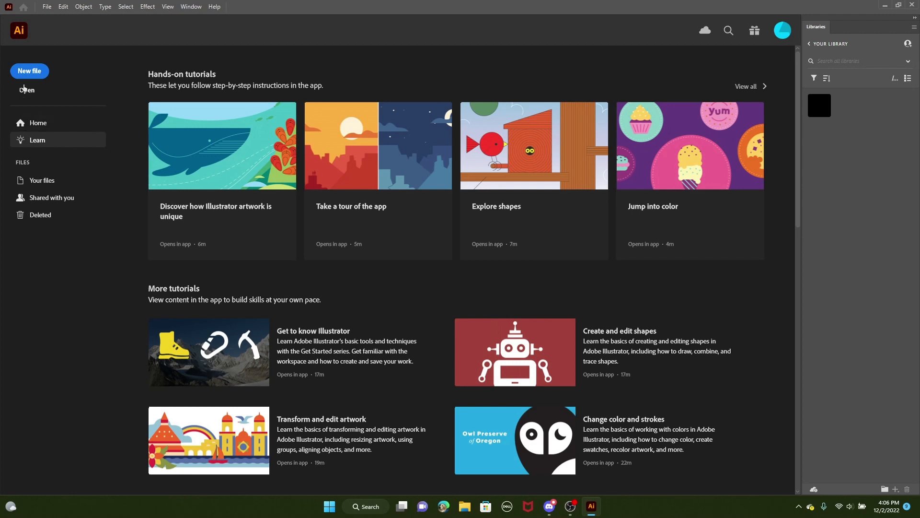
{"action": "left_click", "coordinate": [29, 71]}
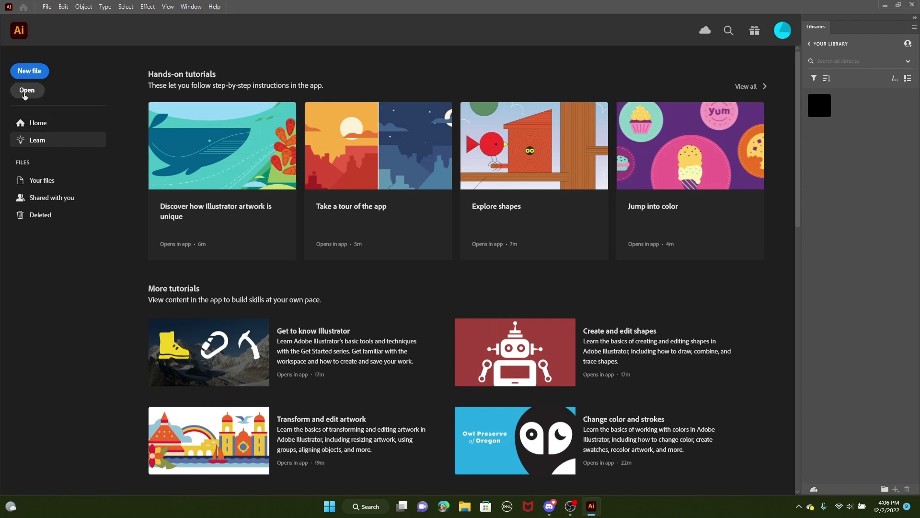
{"action": "scroll", "coordinate": [310, 261], "scroll_direction": "down", "scroll_amount": 1}
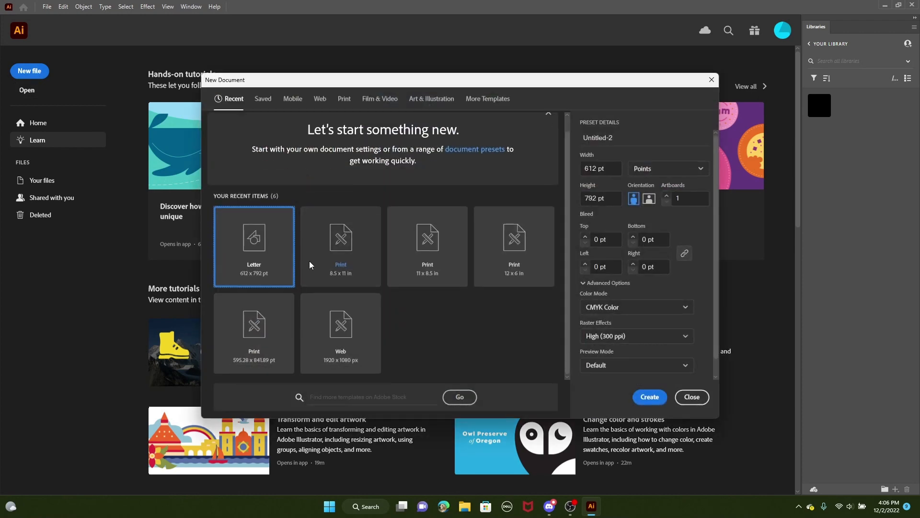
{"action": "left_click", "coordinate": [343, 280]}
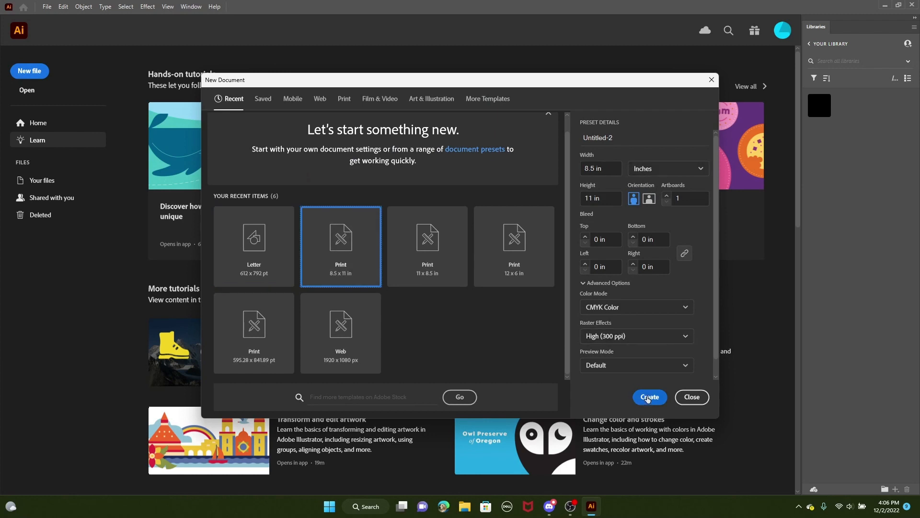
{"action": "left_click", "coordinate": [649, 398]}
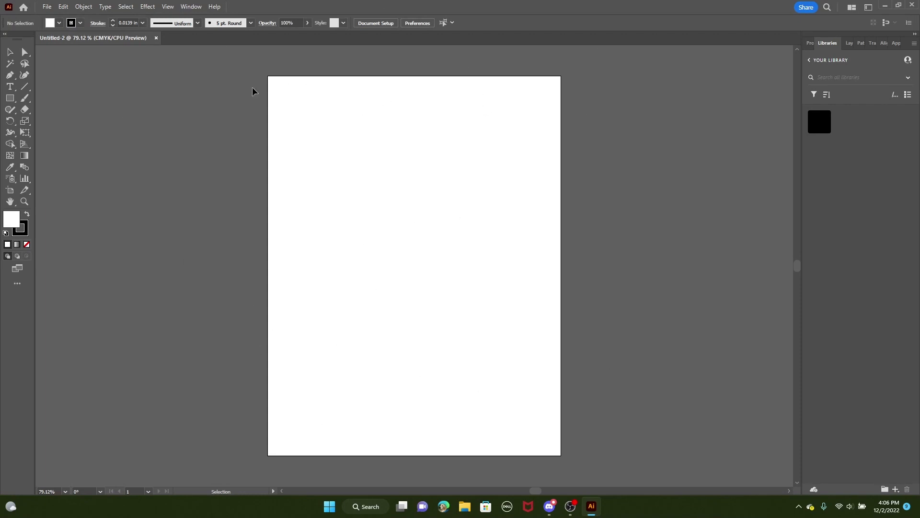
Start opening a file and browse to the SUVs folder inside the 2022 ERLC Vehicle Templates folder
{"action": "left_click", "coordinate": [46, 6]}
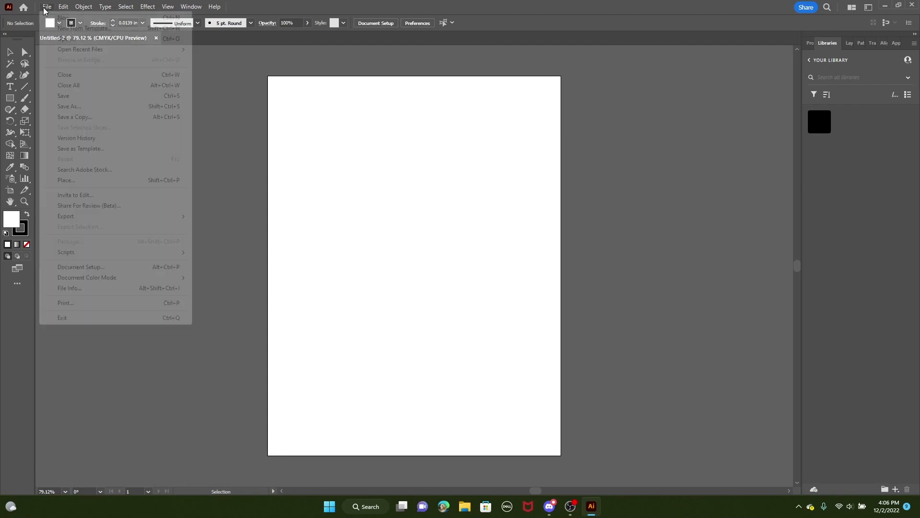
{"action": "left_click", "coordinate": [77, 38]}
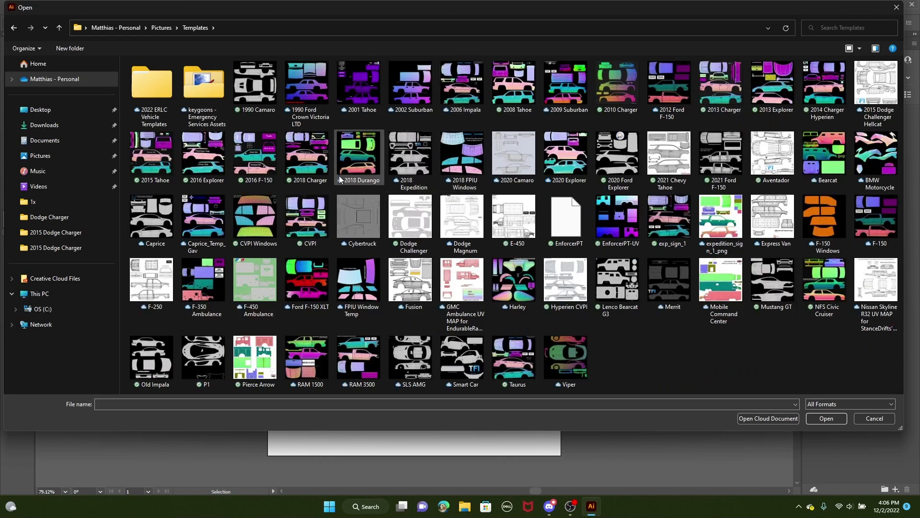
{"action": "double_click", "coordinate": [139, 88]}
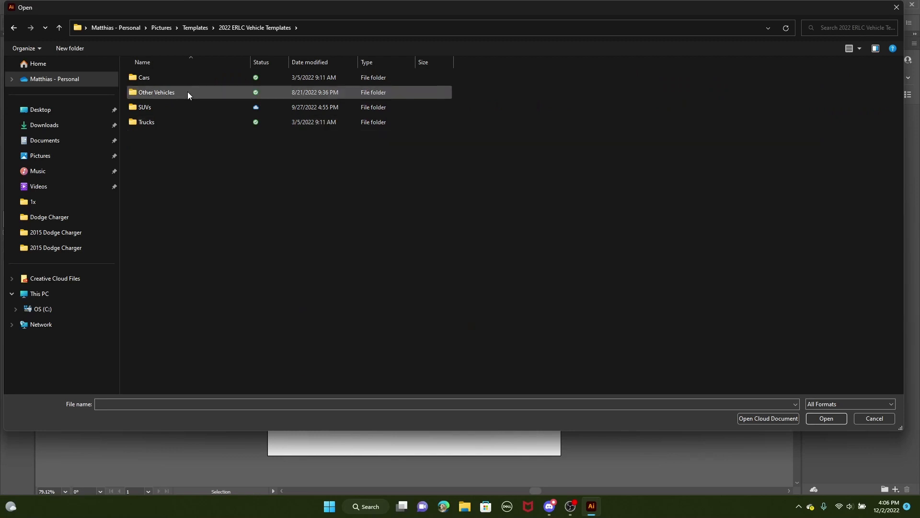
{"action": "double_click", "coordinate": [164, 79]}
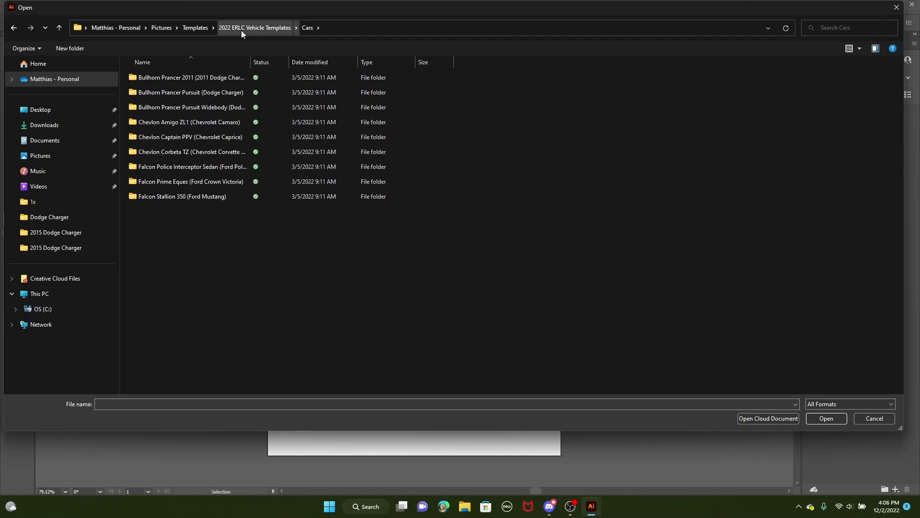
{"action": "left_click", "coordinate": [257, 28]}
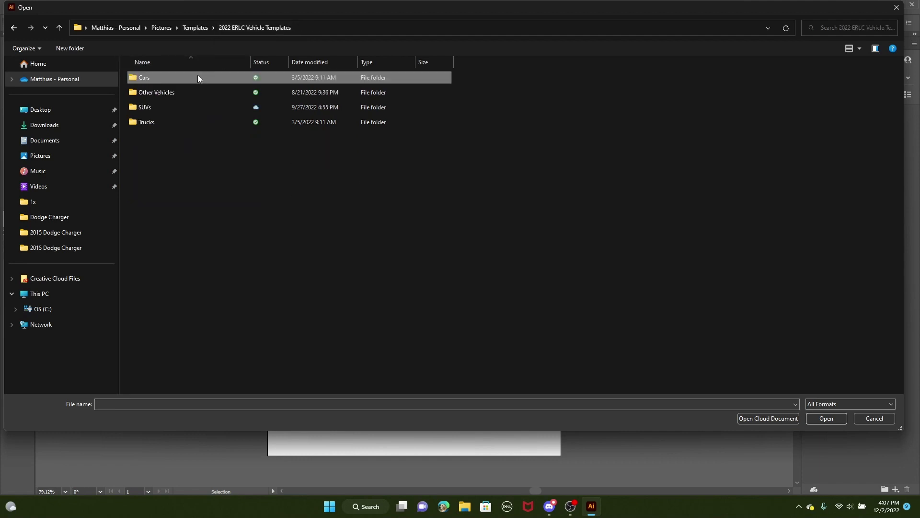
{"action": "double_click", "coordinate": [156, 106]}
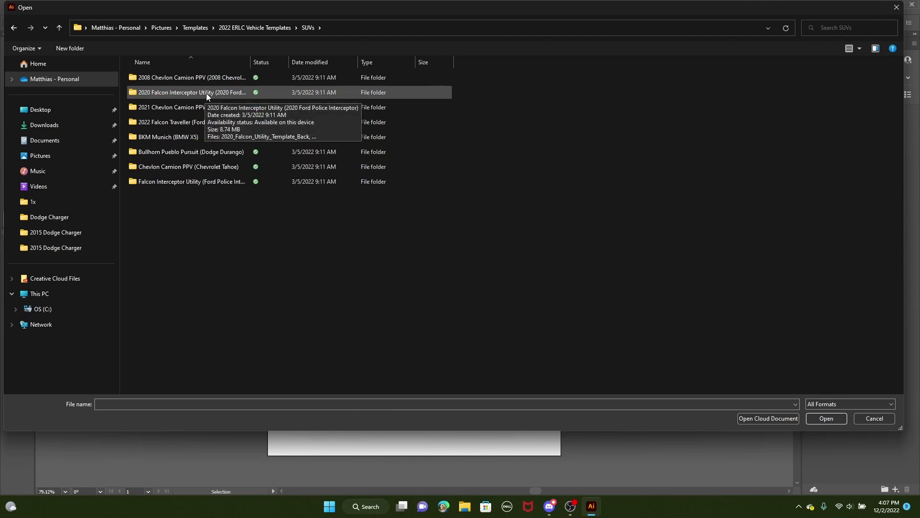
{"action": "double_click", "coordinate": [206, 93]}
{"action": "left_click", "coordinate": [207, 93]}
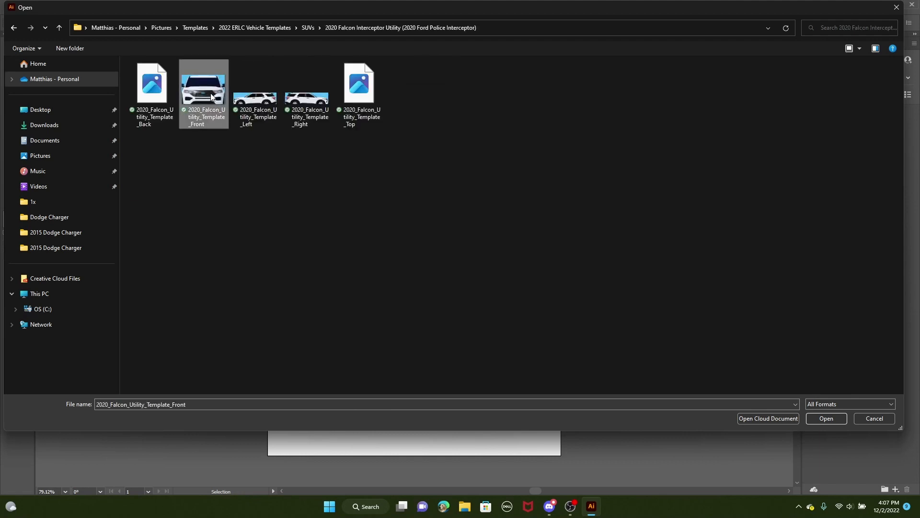
{"action": "left_click", "coordinate": [311, 25]}
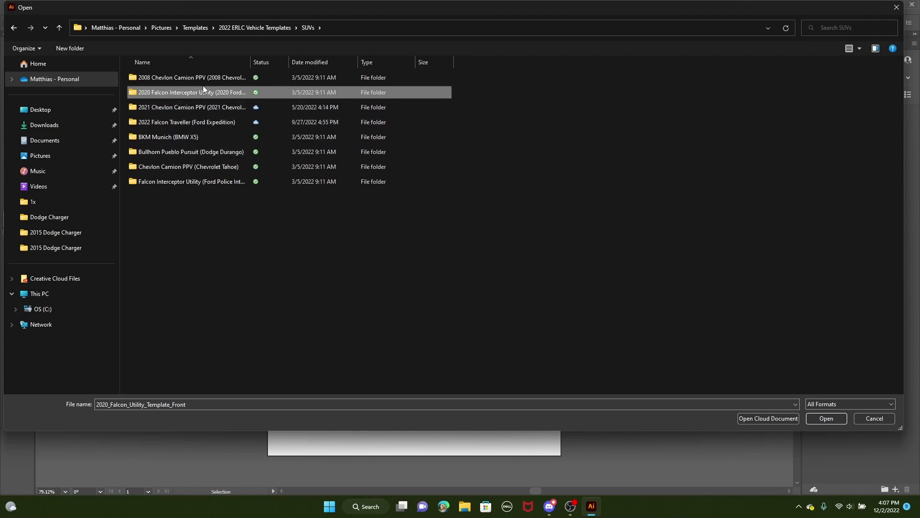
Open the Back, Left and Right template images from the Falcon Interceptor Utility (Ford Police Interceptor Utility) folder
{"action": "double_click", "coordinate": [215, 182]}
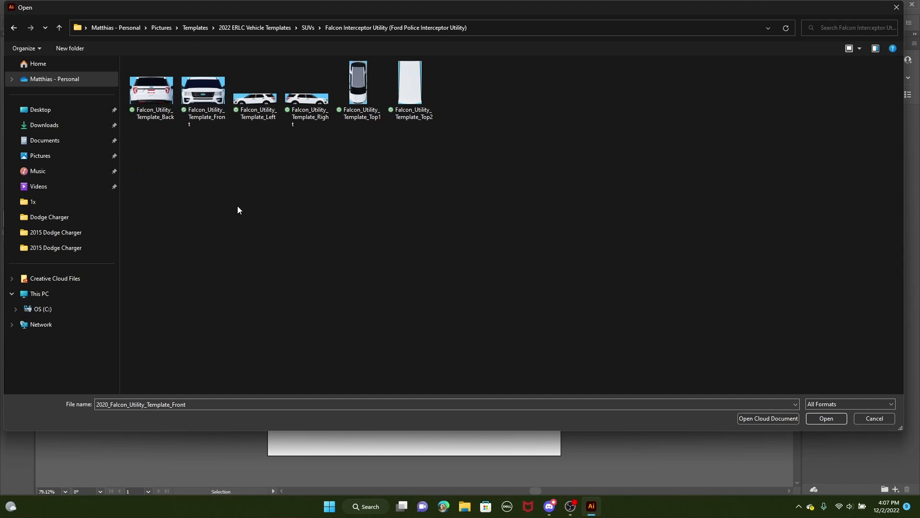
{"action": "left_click", "coordinate": [263, 117]}
{"action": "left_click", "coordinate": [298, 113], "text": "ctrl"}
{"action": "left_click", "coordinate": [168, 106], "text": "ctrl"}
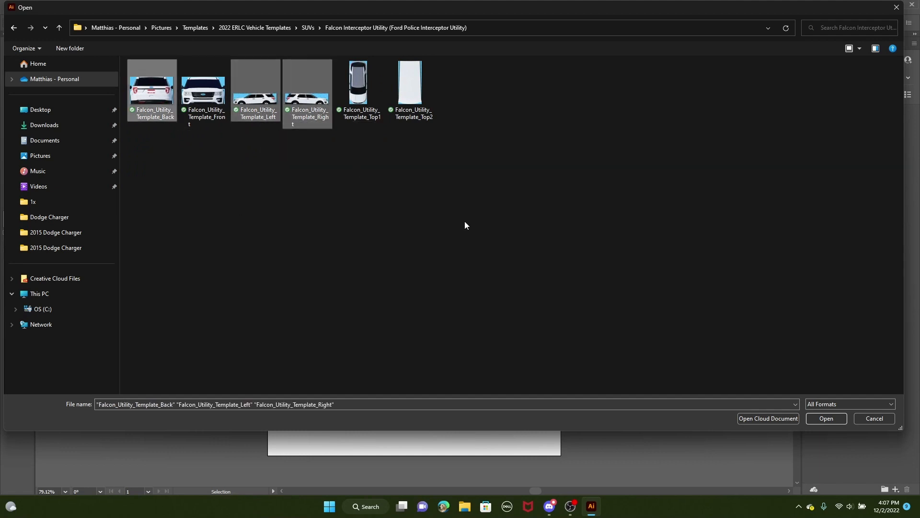
{"action": "left_click", "coordinate": [823, 420]}
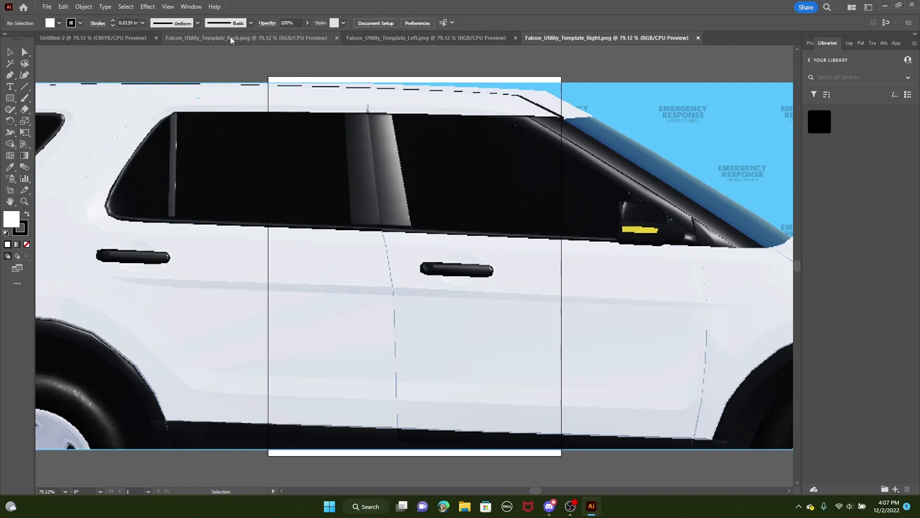
Examine the whole rear view of the vehicle in Falcon_Utility_Template_Back.png and close the stray command window
{"action": "left_click", "coordinate": [292, 40]}
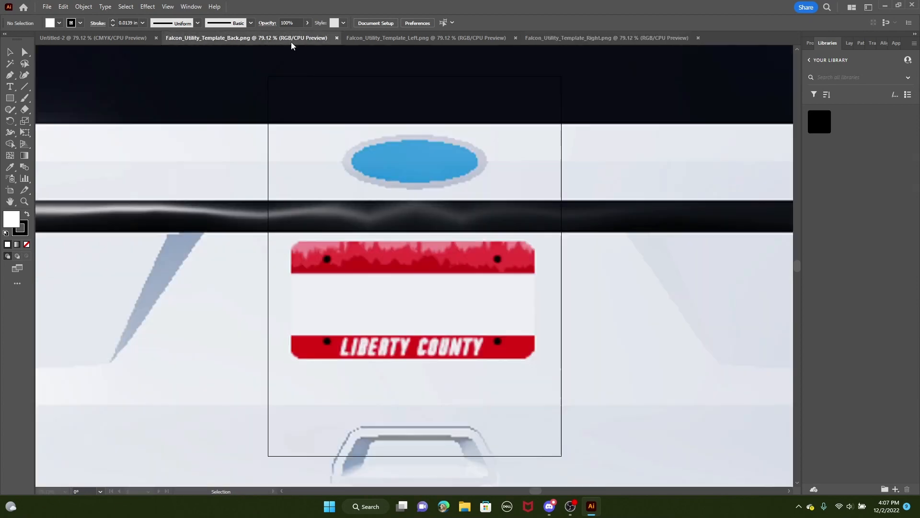
{"action": "scroll", "coordinate": [434, 175], "scroll_direction": "down", "scroll_amount": 6}
{"action": "scroll", "coordinate": [535, 225], "scroll_direction": "up", "scroll_amount": 1}
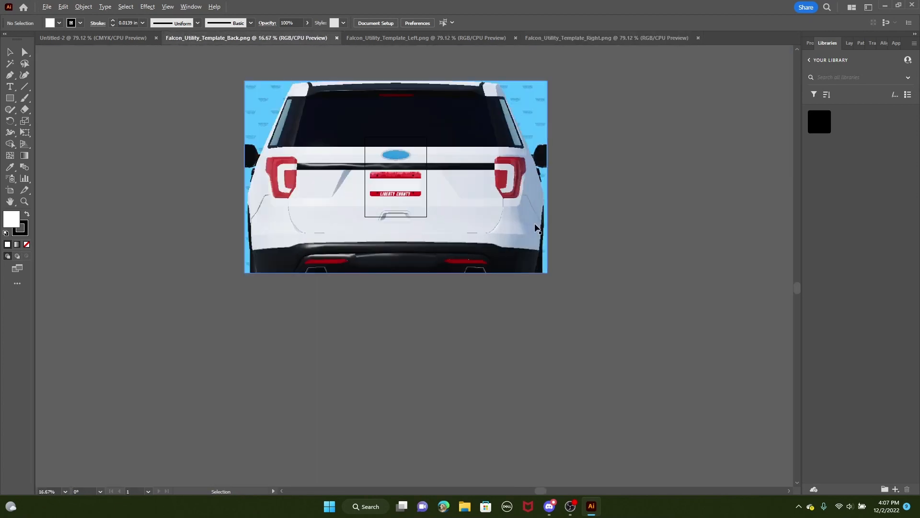
{"action": "left_click_drag", "start_coordinate": [429, 274], "coordinate": [490, 341]}
{"action": "scroll", "coordinate": [689, 249], "scroll_direction": "up", "scroll_amount": 3}
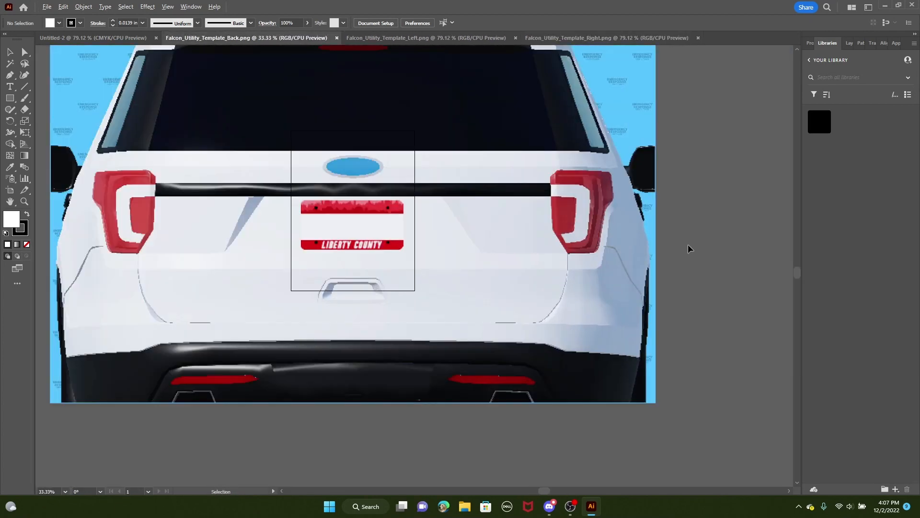
{"action": "scroll", "coordinate": [623, 230], "scroll_direction": "down", "scroll_amount": 3}
{"action": "left_click_drag", "start_coordinate": [556, 218], "coordinate": [586, 278]}
{"action": "scroll", "coordinate": [669, 297], "scroll_direction": "up", "scroll_amount": 2}
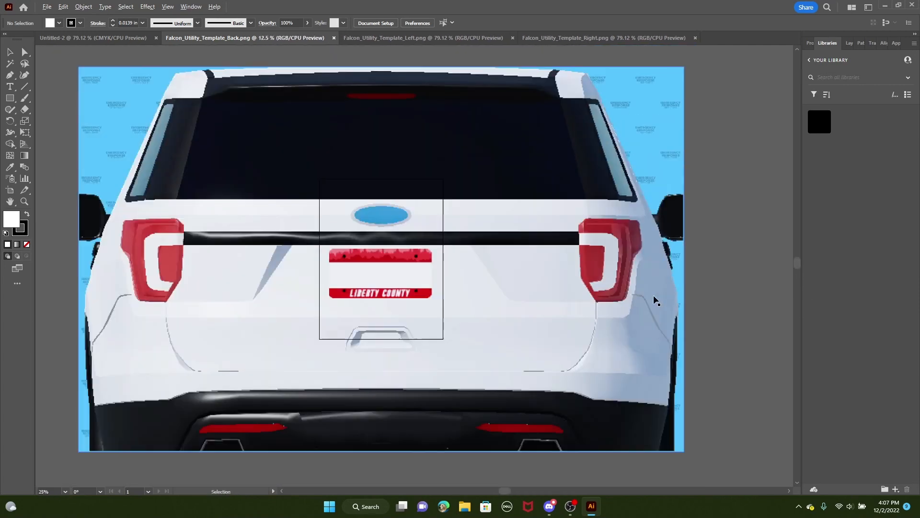
{"action": "scroll", "coordinate": [662, 297], "scroll_direction": "down", "scroll_amount": 3}
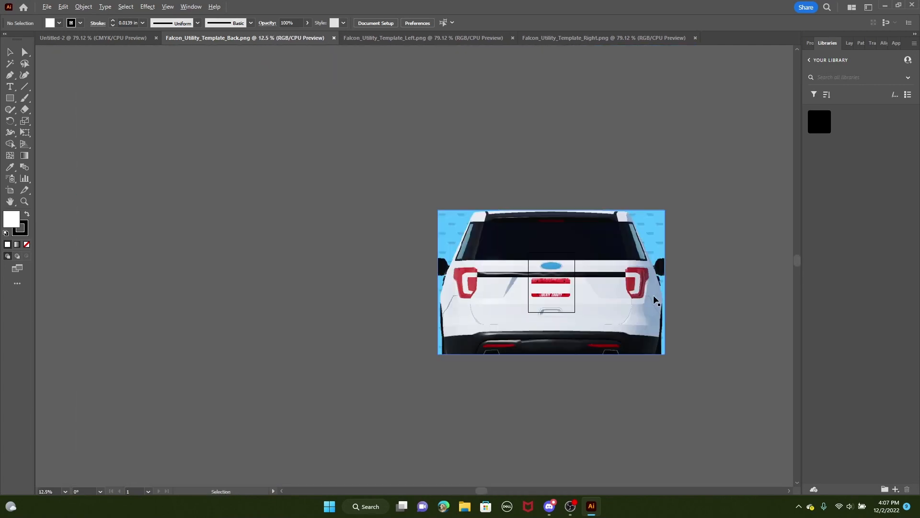
{"action": "scroll", "coordinate": [655, 300], "scroll_direction": "up", "scroll_amount": 4}
{"action": "scroll", "coordinate": [654, 300], "scroll_direction": "down", "scroll_amount": 2}
{"action": "scroll", "coordinate": [655, 300], "scroll_direction": "up", "scroll_amount": 1}
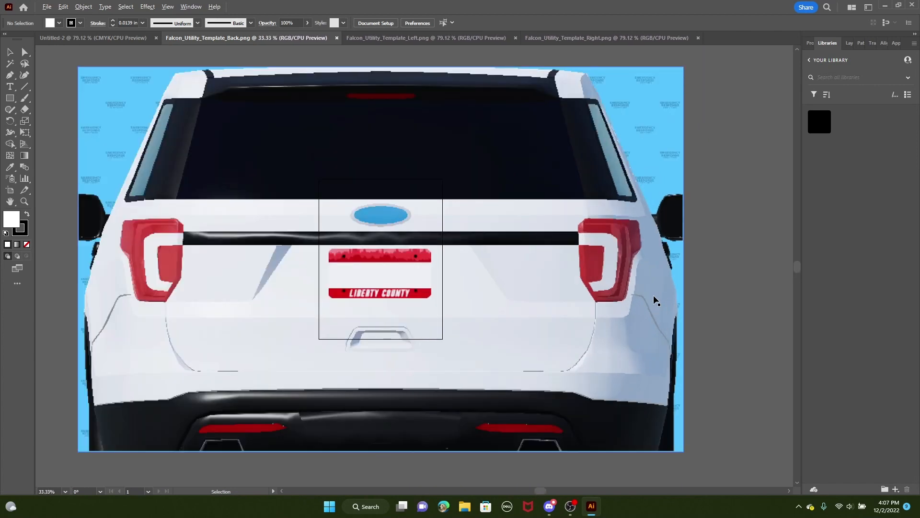
{"action": "scroll", "coordinate": [654, 298], "scroll_direction": "up", "scroll_amount": 1}
{"action": "scroll", "coordinate": [654, 298], "scroll_direction": "down", "scroll_amount": 1}
{"action": "left_click_drag", "start_coordinate": [631, 292], "coordinate": [601, 306]}
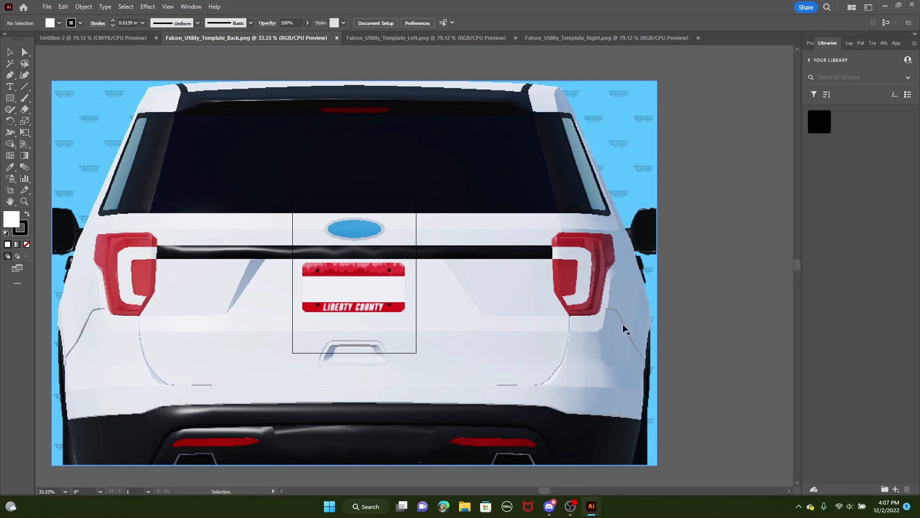
{"action": "scroll", "coordinate": [269, 323], "scroll_direction": "up", "scroll_amount": 1}
{"action": "scroll", "coordinate": [269, 323], "scroll_direction": "down", "scroll_amount": 2}
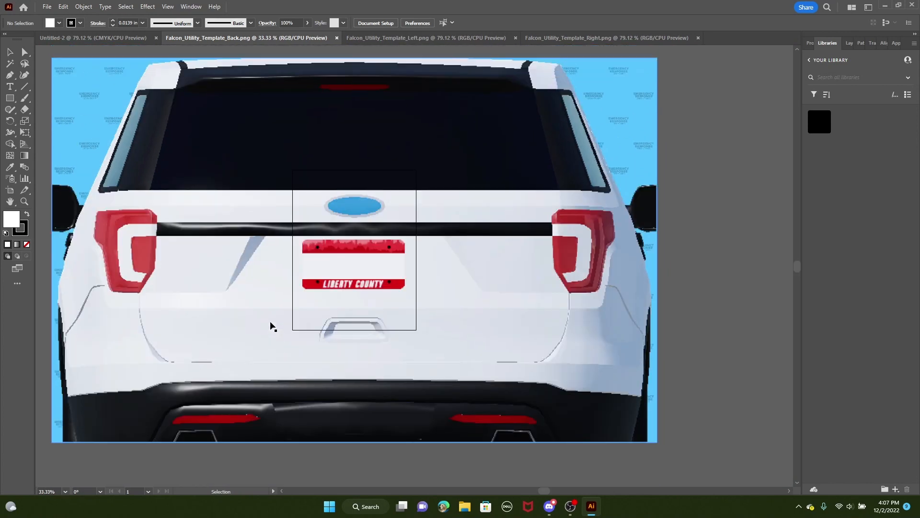
{"action": "scroll", "coordinate": [268, 323], "scroll_direction": "up", "scroll_amount": 2}
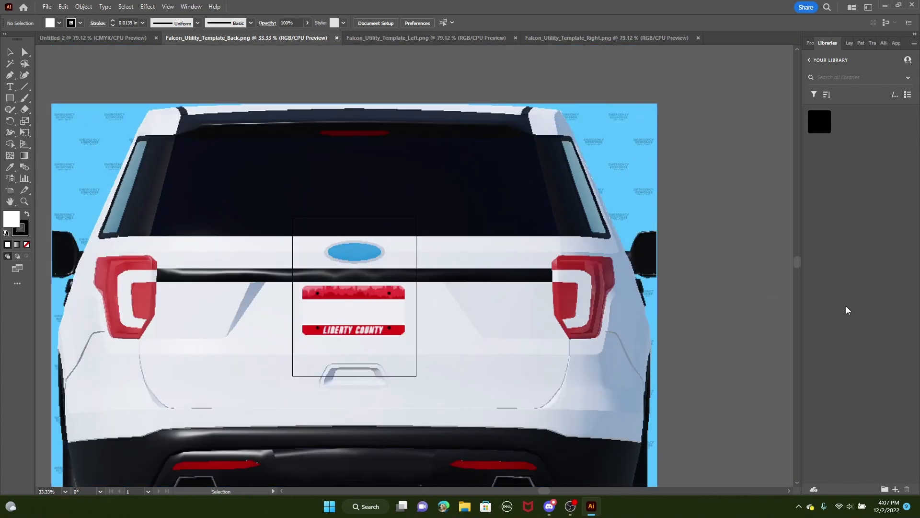
{"action": "scroll", "coordinate": [698, 314], "scroll_direction": "down", "scroll_amount": 3}
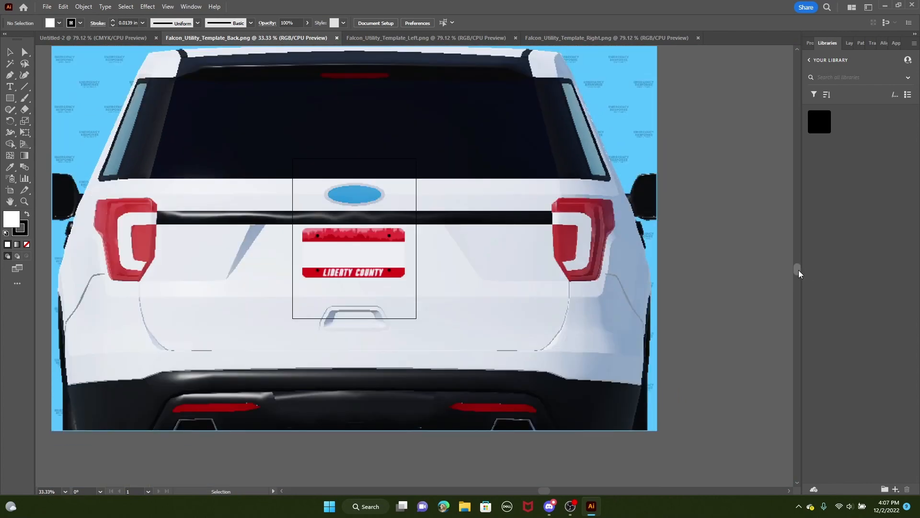
{"action": "mouse_move", "coordinate": [799, 270]}
{"action": "left_mouse_down"}
{"action": "mouse_move", "coordinate": [798, 246]}
{"action": "mouse_move", "coordinate": [797, 272]}
{"action": "left_mouse_up"}
{"action": "scroll", "coordinate": [618, 316], "scroll_direction": "left", "scroll_amount": 3}
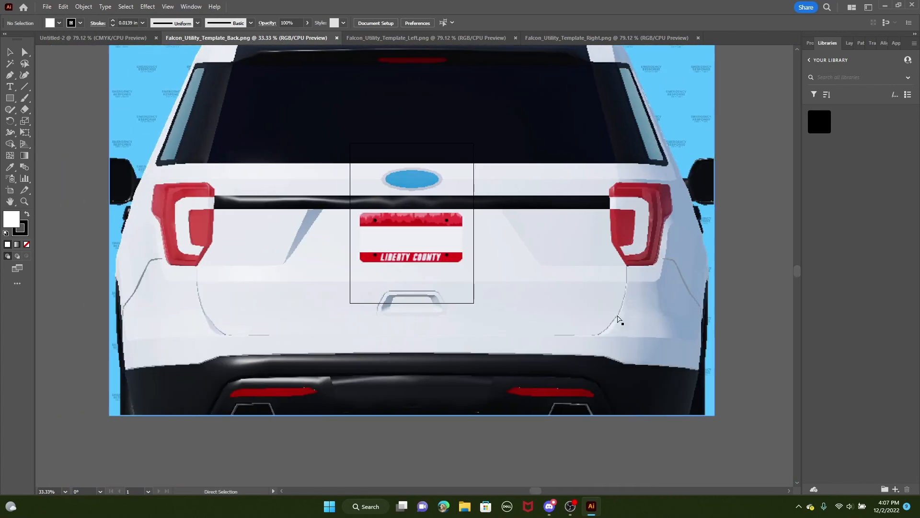
{"action": "scroll", "coordinate": [619, 318], "scroll_direction": "left", "scroll_amount": 3}
{"action": "scroll", "coordinate": [619, 319], "scroll_direction": "right", "scroll_amount": 3}
{"action": "left_click_drag", "start_coordinate": [685, 239], "coordinate": [641, 312]}
{"action": "left_click_drag", "start_coordinate": [241, 258], "coordinate": [261, 149]}
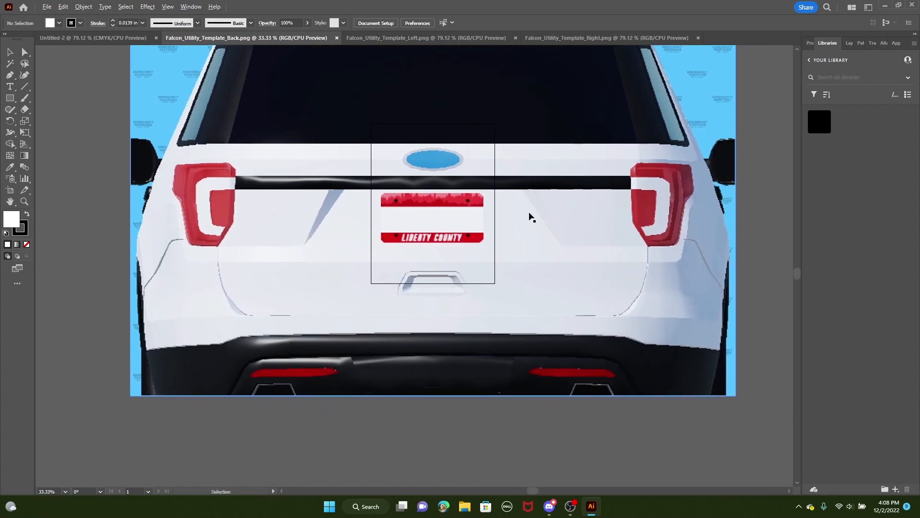
{"action": "scroll", "coordinate": [531, 208], "scroll_direction": "up", "scroll_amount": 4}
{"action": "left_click_drag", "start_coordinate": [322, 279], "coordinate": [524, 332]}
{"action": "scroll", "coordinate": [524, 332], "scroll_direction": "down", "scroll_amount": 3}
{"action": "scroll", "coordinate": [527, 332], "scroll_direction": "down", "scroll_amount": 4}
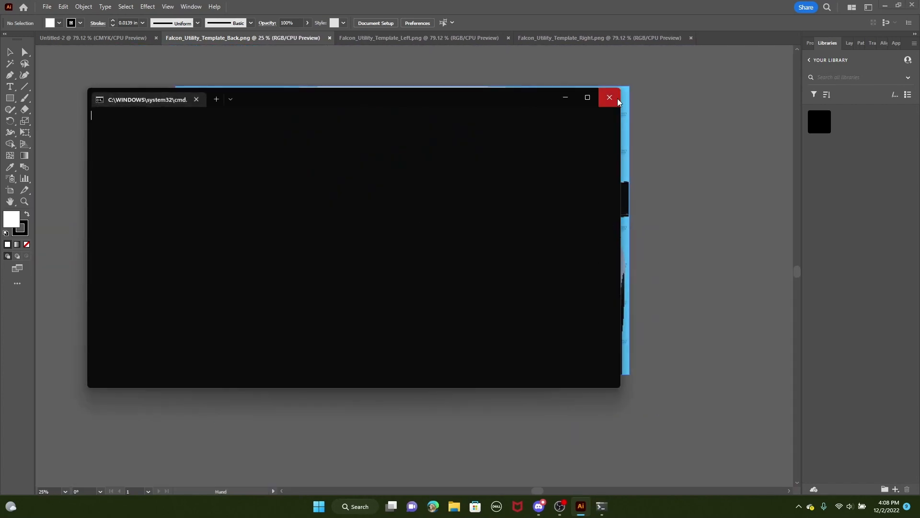
{"action": "left_click", "coordinate": [613, 97]}
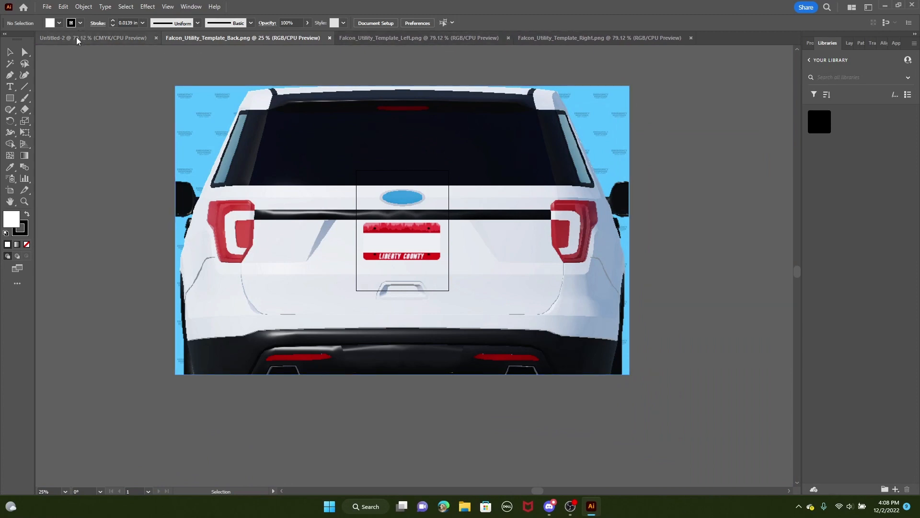
Copy the side-view vehicle image from Falcon_Utility_Template_Left.png and paste it into the Untitled-2 document
{"action": "left_click", "coordinate": [472, 38]}
{"action": "left_click", "coordinate": [469, 88]}
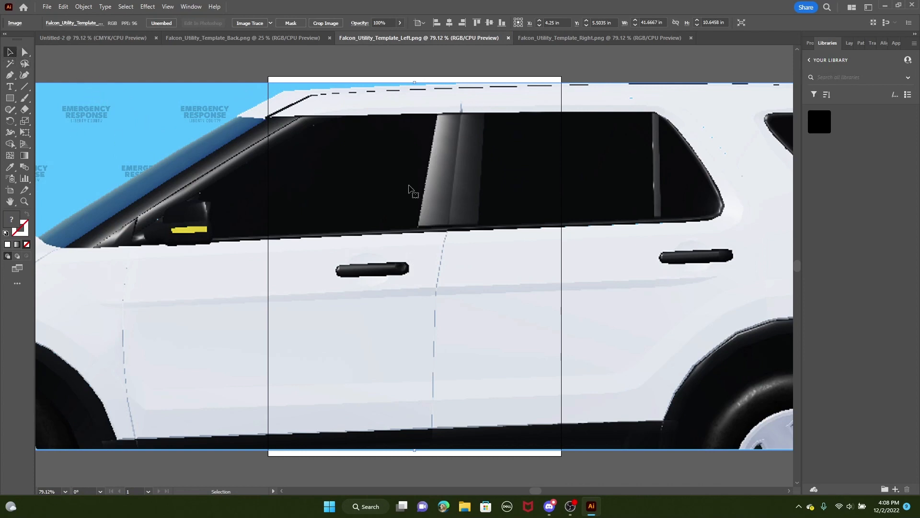
{"action": "scroll", "coordinate": [351, 107], "scroll_direction": "down", "scroll_amount": 2, "text": "alt"}
{"action": "scroll", "coordinate": [690, 147], "scroll_direction": "down", "scroll_amount": 1, "text": "alt"}
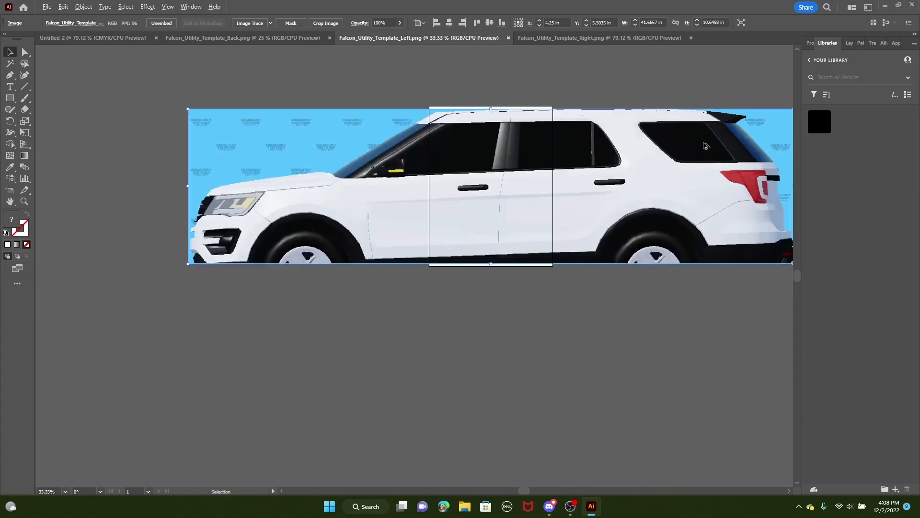
{"action": "scroll", "coordinate": [347, 373], "scroll_direction": "right", "scroll_amount": 3}
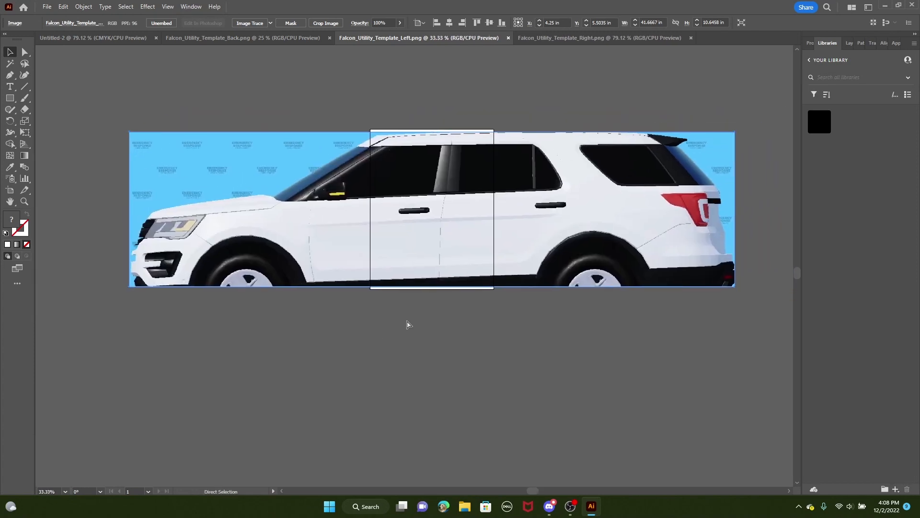
{"action": "left_click", "coordinate": [79, 40]}
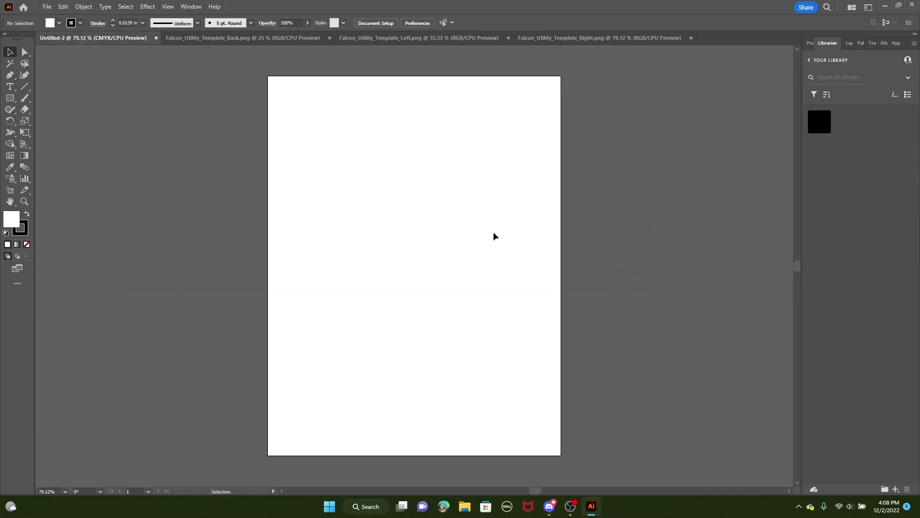
{"action": "key", "text": "ctrl+v"}
{"action": "scroll", "coordinate": [494, 232], "scroll_direction": "down", "scroll_amount": 3, "text": "alt"}
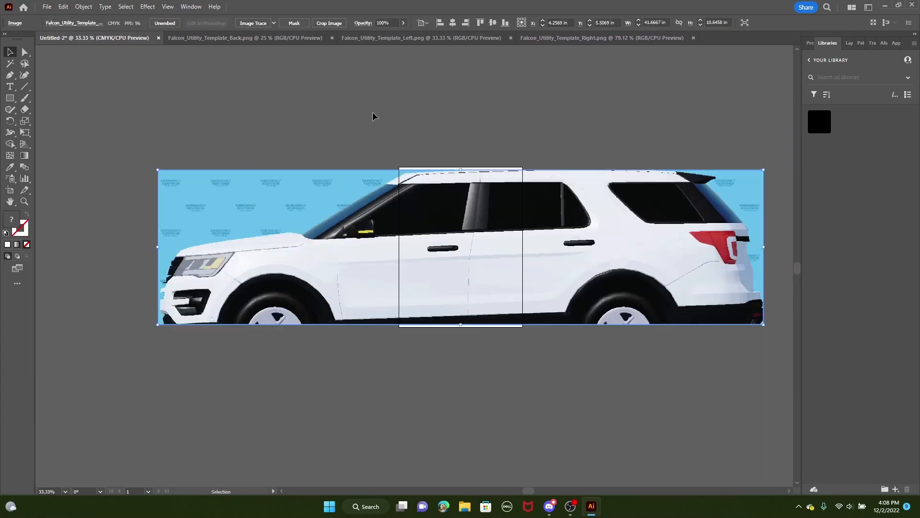
Copy the image from Falcon_Utility_Template_Right.png into Untitled-2 and place it directly above the left-view image
{"action": "left_click", "coordinate": [594, 40]}
{"action": "right_click", "coordinate": [482, 176]}
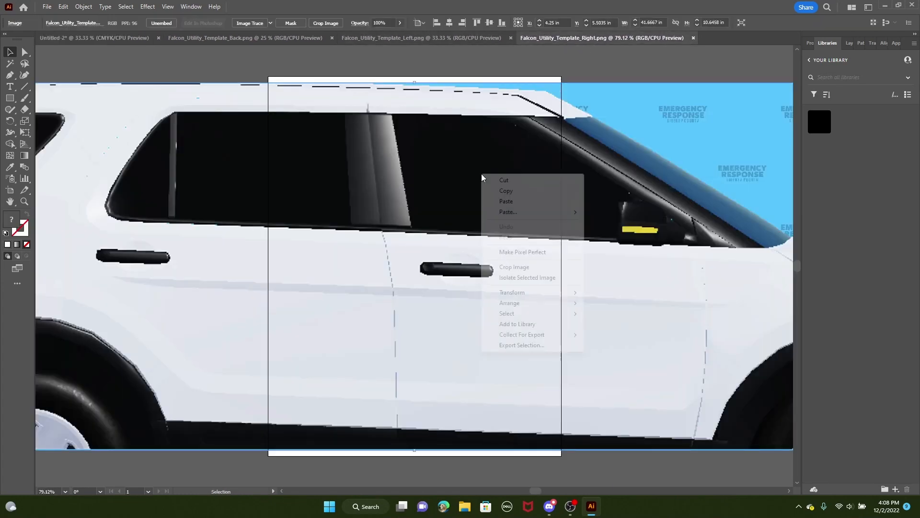
{"action": "left_click", "coordinate": [521, 196]}
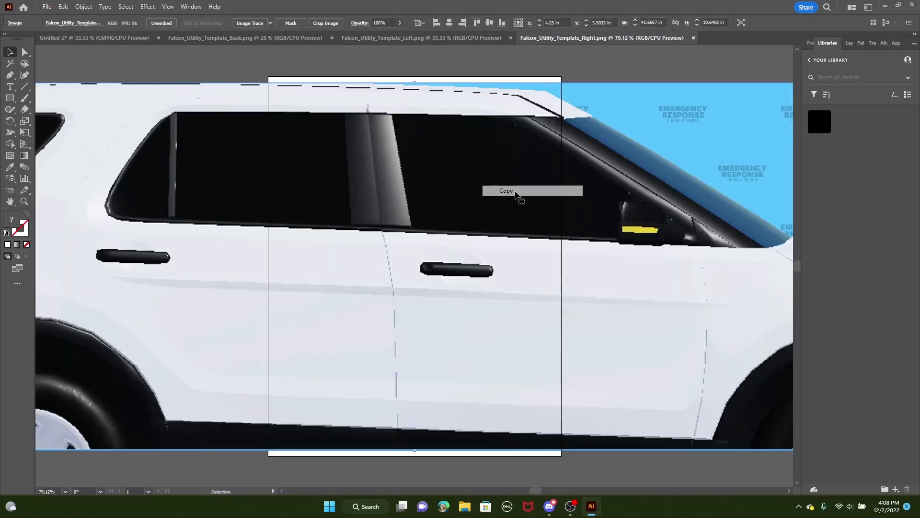
{"action": "left_click", "coordinate": [94, 37]}
{"action": "key", "text": "ctrl+v"}
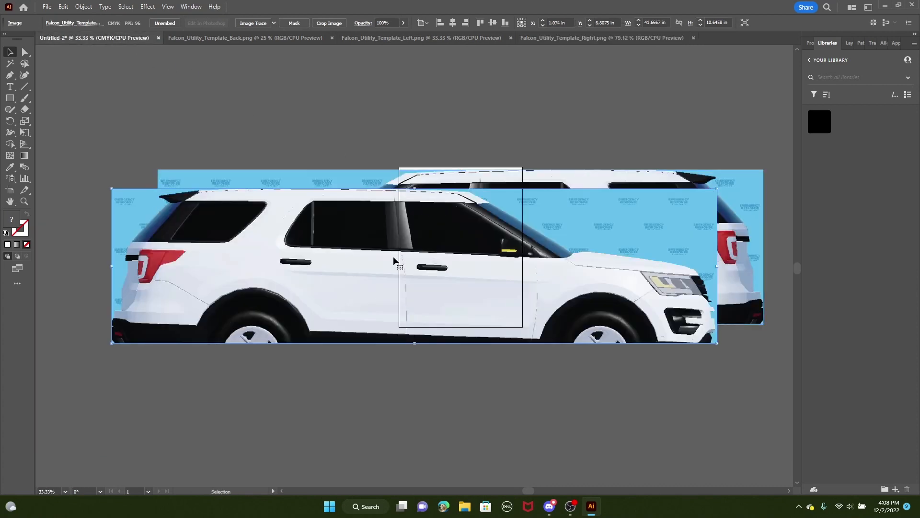
{"action": "left_click_drag", "start_coordinate": [392, 261], "coordinate": [438, 80]}
{"action": "key", "text": "ctrl+minus"}
{"action": "key", "text": "ctrl+minus"}
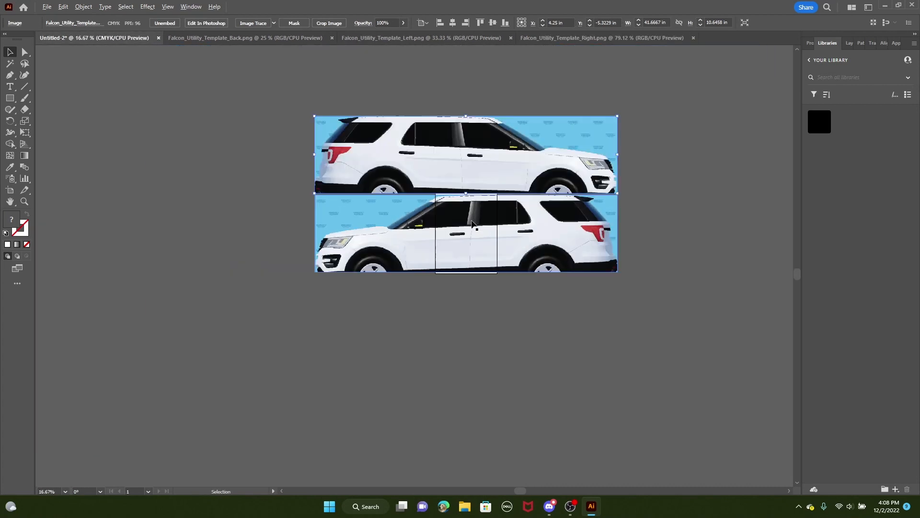
{"action": "left_click", "coordinate": [505, 346]}
{"action": "right_click", "coordinate": [460, 173]}
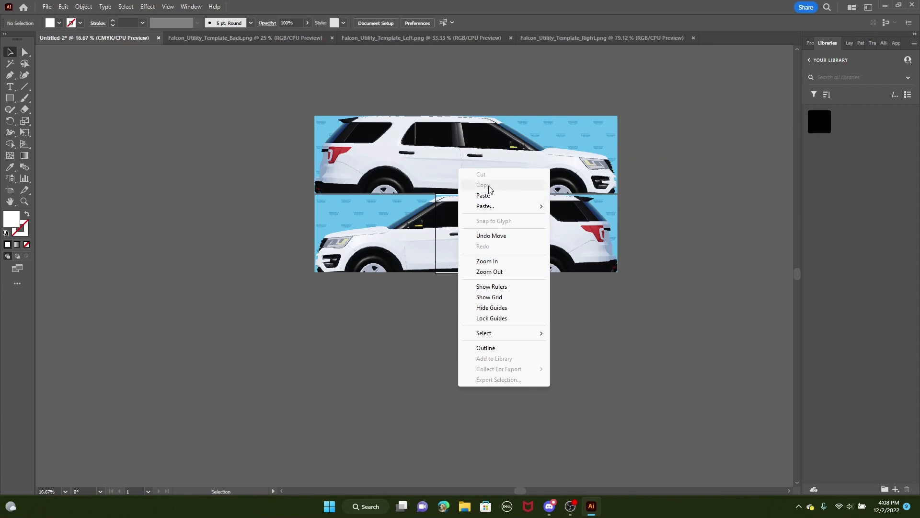
{"action": "left_click", "coordinate": [694, 162]}
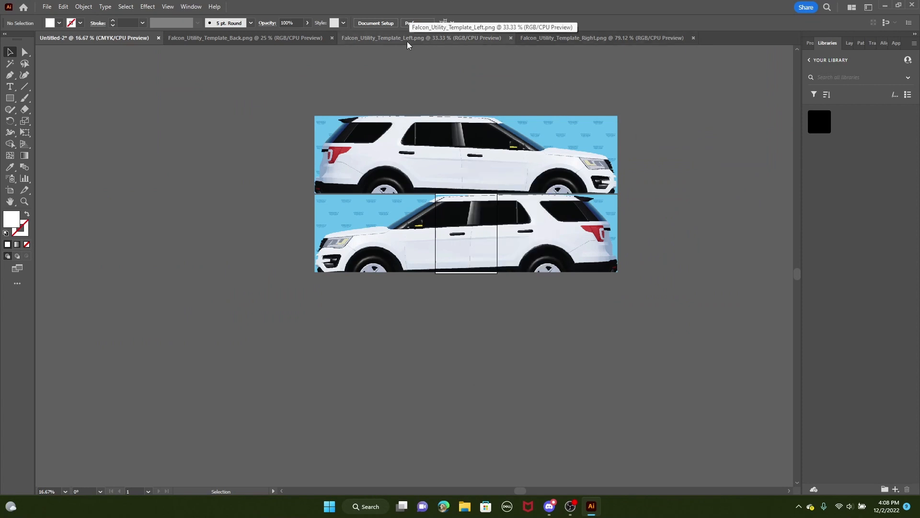
Copy the rear-view image from Falcon_Utility_Template_Back.png into Untitled-2 and place it above the two side views
{"action": "left_click", "coordinate": [284, 42]}
{"action": "key", "text": "ctrl+a"}
{"action": "key", "text": "ctrl+c"}
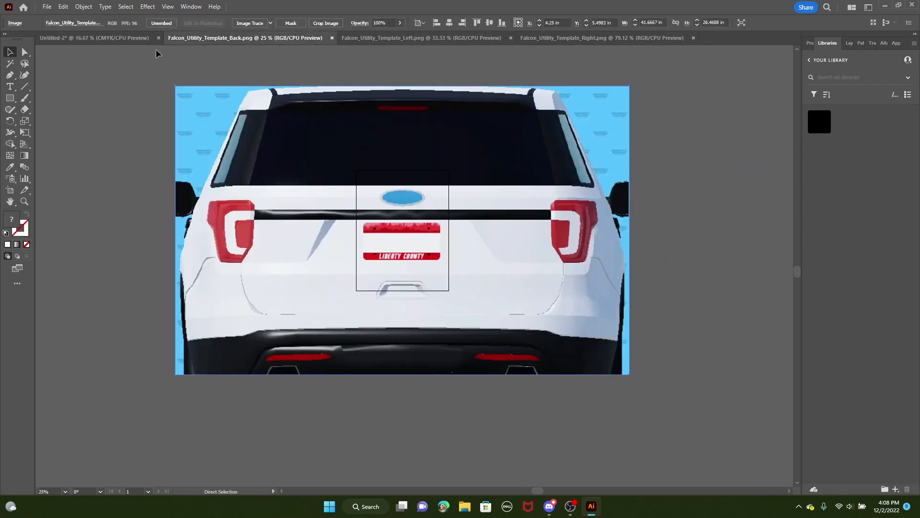
{"action": "left_click", "coordinate": [144, 37]}
{"action": "key", "text": "ctrl+v"}
{"action": "left_click_drag", "start_coordinate": [438, 296], "coordinate": [403, 373]}
{"action": "left_click_drag", "start_coordinate": [366, 422], "coordinate": [433, 157]}
{"action": "left_click", "coordinate": [422, 38]}
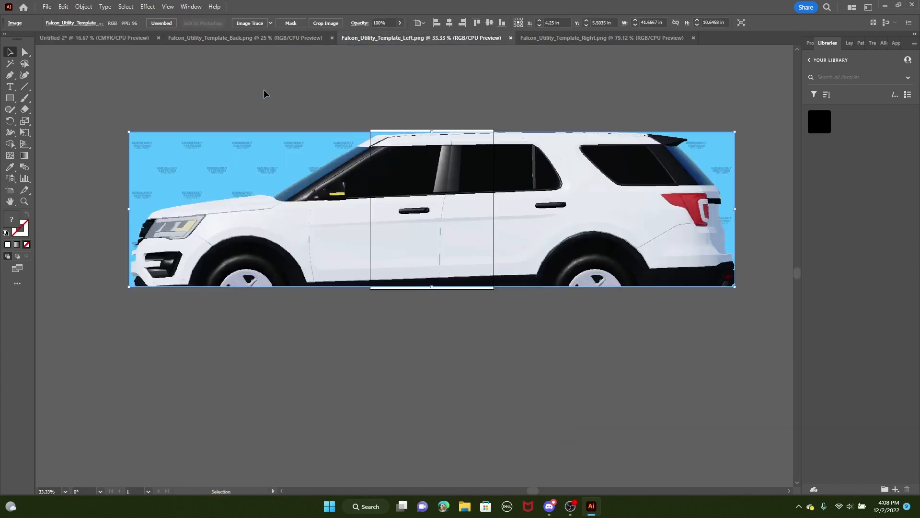
{"action": "left_click", "coordinate": [137, 38]}
Enlarge the two side-view images together to about 208 in wide, filling the lower part of the canvas, and undo the last stretch
{"action": "scroll", "coordinate": [556, 294], "scroll_direction": "down", "scroll_amount": 3}
{"action": "left_click", "coordinate": [605, 320]}
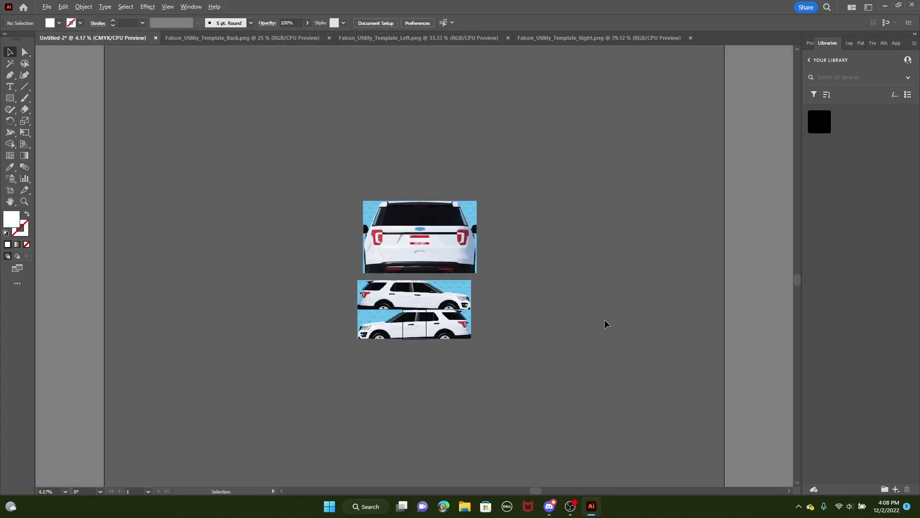
{"action": "scroll", "coordinate": [605, 319], "scroll_direction": "down", "scroll_amount": 1}
{"action": "left_click_drag", "start_coordinate": [485, 229], "coordinate": [486, 229]}
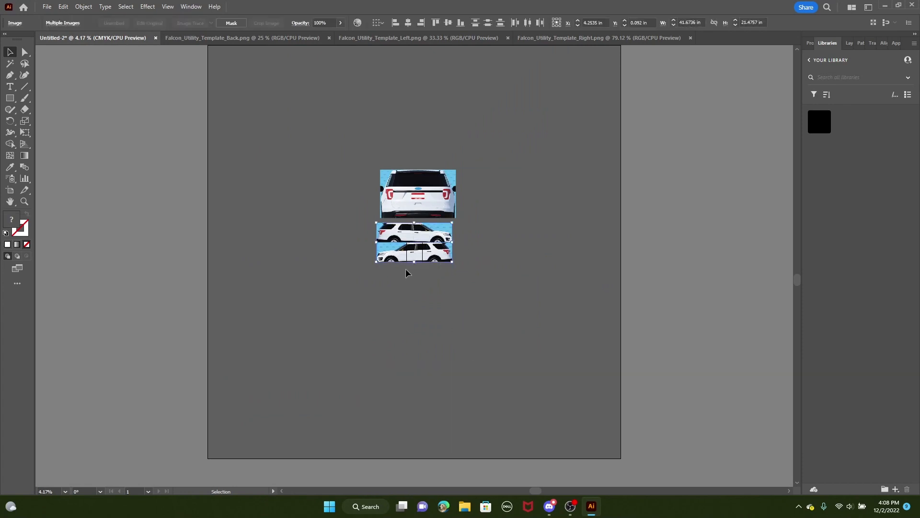
{"action": "left_click_drag", "start_coordinate": [334, 355], "coordinate": [496, 226]}
{"action": "left_click_drag", "start_coordinate": [417, 265], "coordinate": [386, 416]}
{"action": "left_click_drag", "start_coordinate": [426, 272], "coordinate": [425, 297]}
{"action": "left_click_drag", "start_coordinate": [416, 253], "coordinate": [415, 69]}
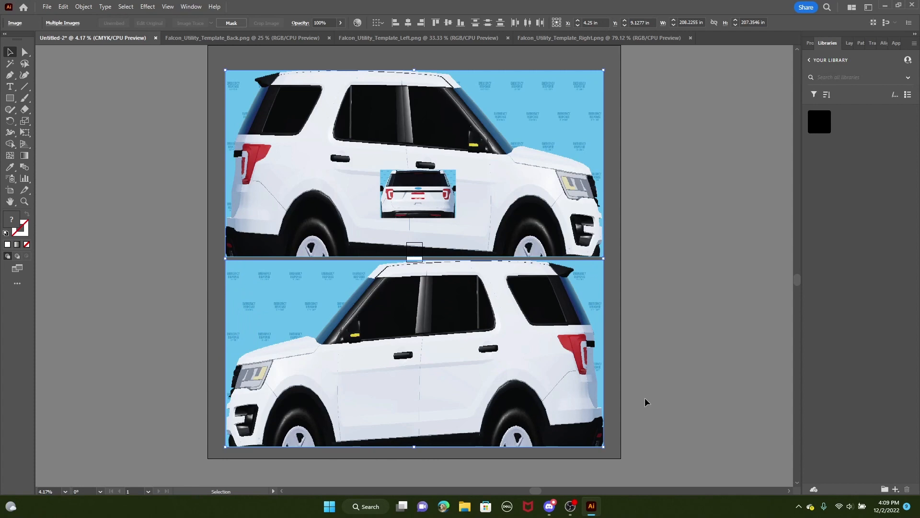
{"action": "key", "text": "ctrl+z"}
Enlarge the rear-view image to about half the side views' width and place it above them, flush with their right edge
{"action": "left_click", "coordinate": [483, 218]}
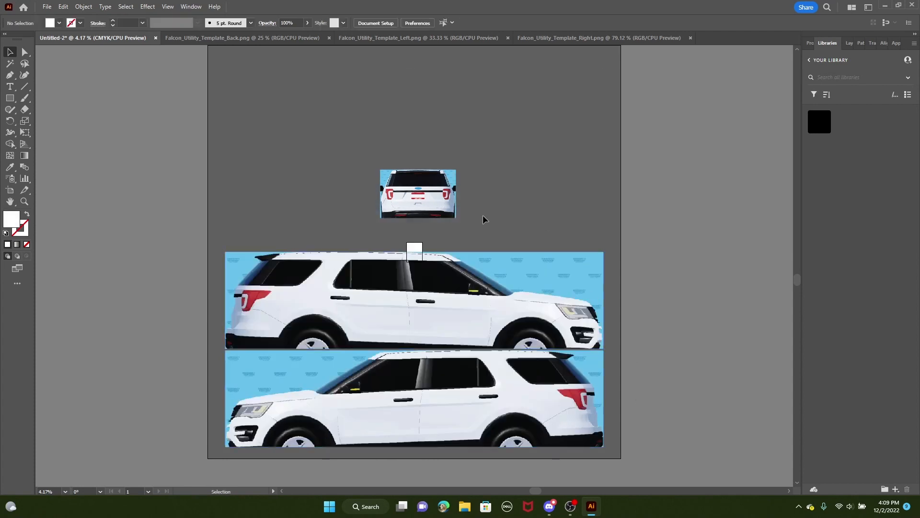
{"action": "left_click_drag", "start_coordinate": [427, 192], "coordinate": [434, 139]}
{"action": "left_click_drag", "start_coordinate": [418, 136], "coordinate": [422, 133]}
{"action": "left_click", "coordinate": [475, 119]}
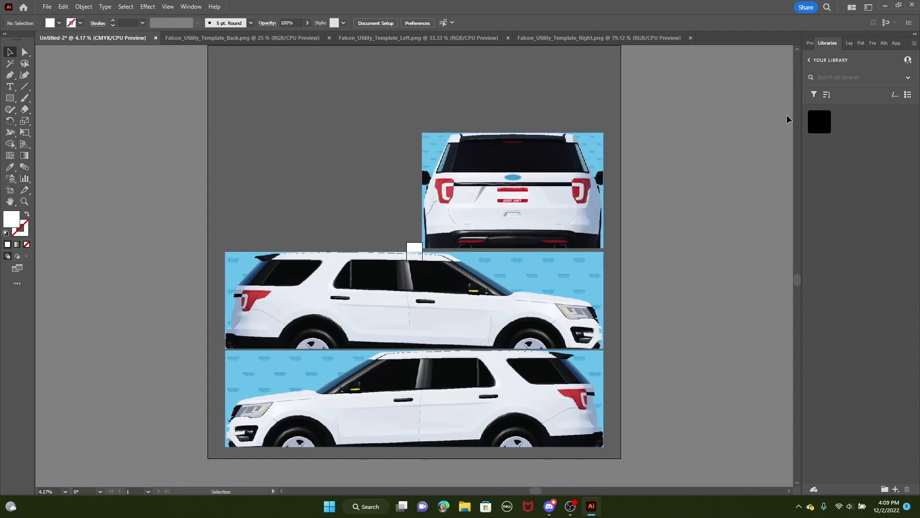
Rename Layer 1 as Templates and add a new layer named White Stripes above it
{"action": "left_click", "coordinate": [849, 42]}
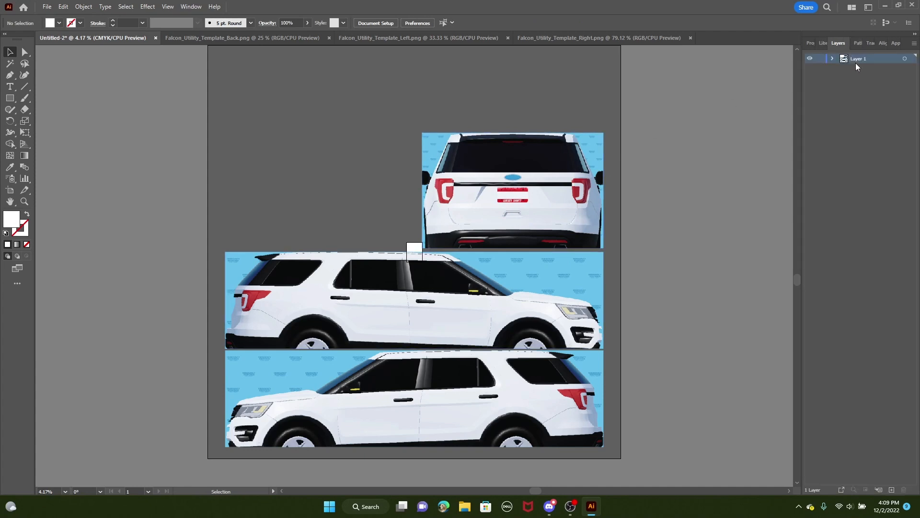
{"action": "key", "text": "BackSpace"}
{"action": "left_click", "coordinate": [914, 44]}
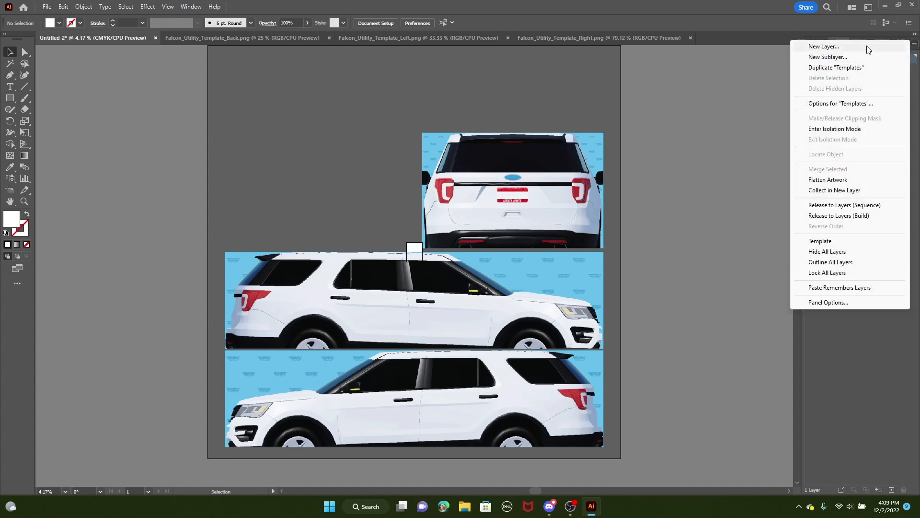
{"action": "left_click", "coordinate": [868, 48]}
{"action": "key", "text": "BackSpace"}
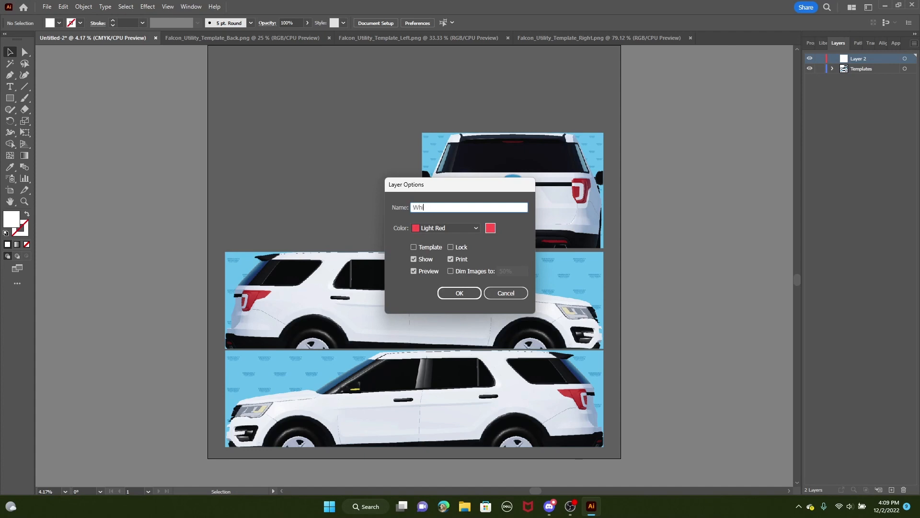
{"action": "type", "text": "ipes"}
{"action": "key", "text": "Return"}
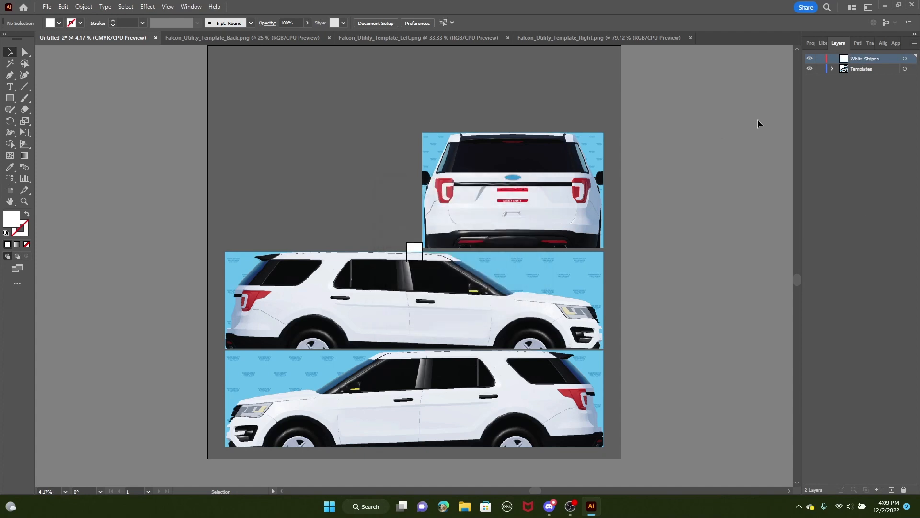
Draw a white rectangle about 61.5 by 7.5 in on the upper side view, extending forward from the taillight
{"action": "scroll", "coordinate": [349, 367], "scroll_direction": "up", "scroll_amount": 3}
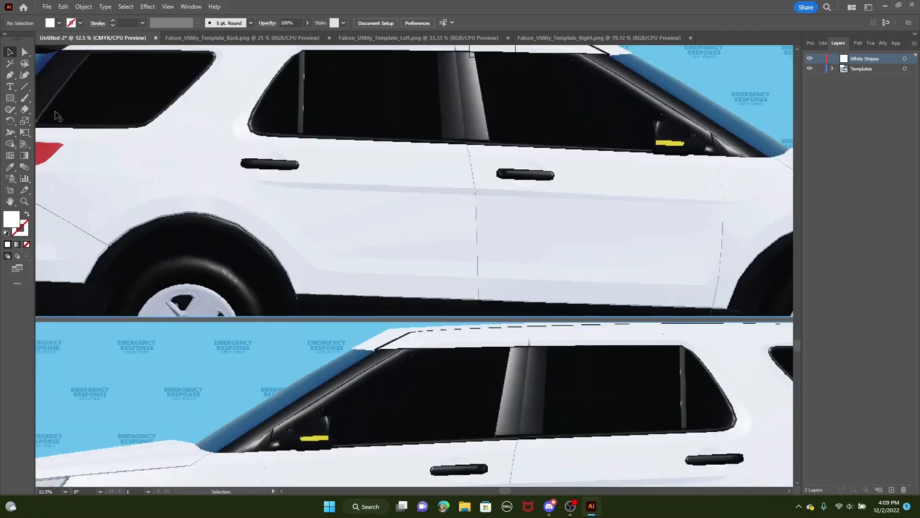
{"action": "left_click", "coordinate": [10, 98]}
{"action": "left_click_drag", "start_coordinate": [151, 199], "coordinate": [235, 191]}
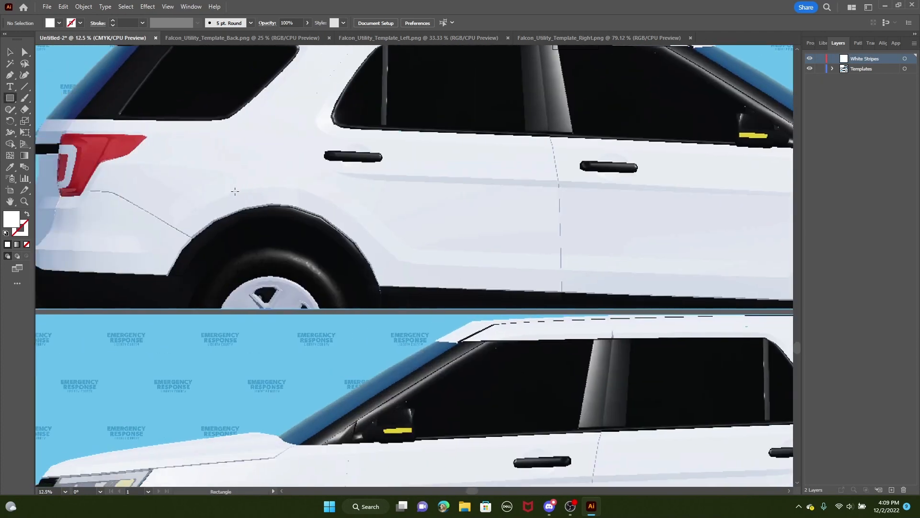
{"action": "left_click_drag", "start_coordinate": [148, 137], "coordinate": [482, 179]}
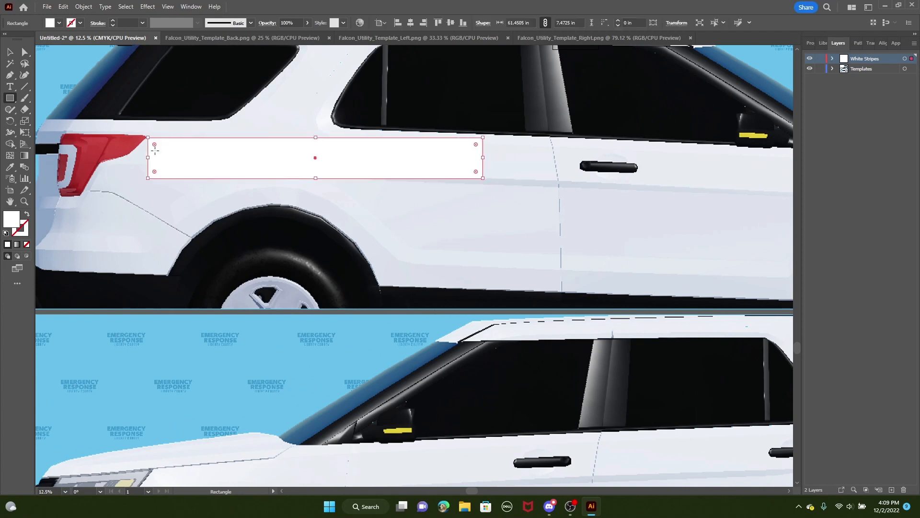
Move the white rectangle onto the lower side view so its rear end meets the taillight
{"action": "scroll", "coordinate": [155, 150], "scroll_direction": "down", "scroll_amount": 1}
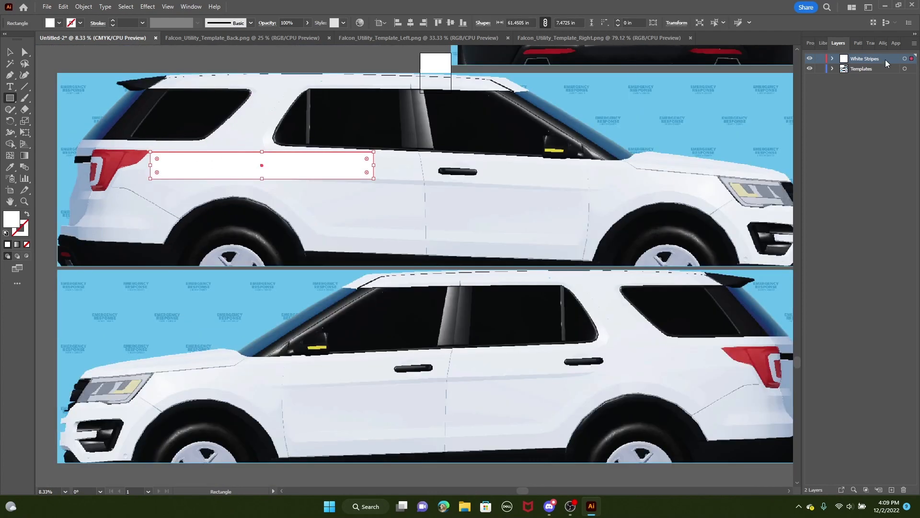
{"action": "key", "text": "v"}
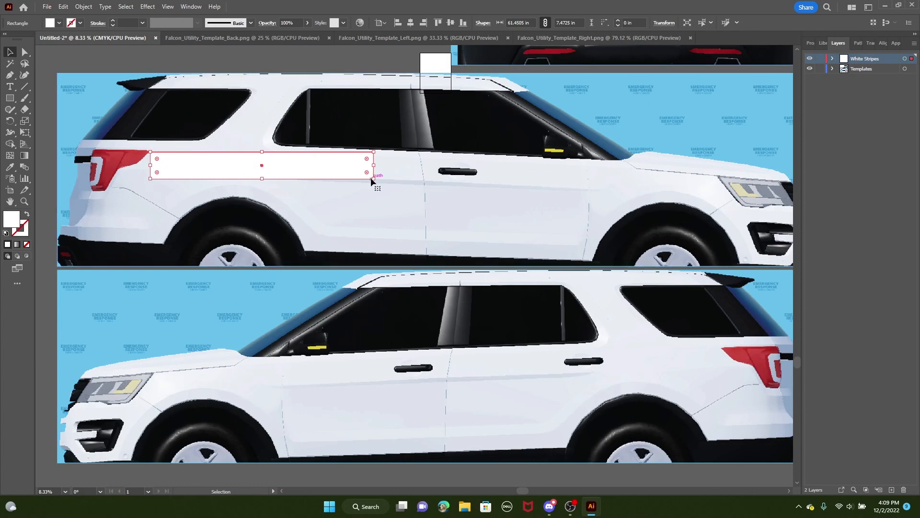
{"action": "left_click_drag", "start_coordinate": [355, 167], "coordinate": [574, 381]}
{"action": "scroll", "coordinate": [592, 380], "scroll_direction": "up", "scroll_amount": 1}
{"action": "scroll", "coordinate": [620, 350], "scroll_direction": "down", "scroll_amount": 4}
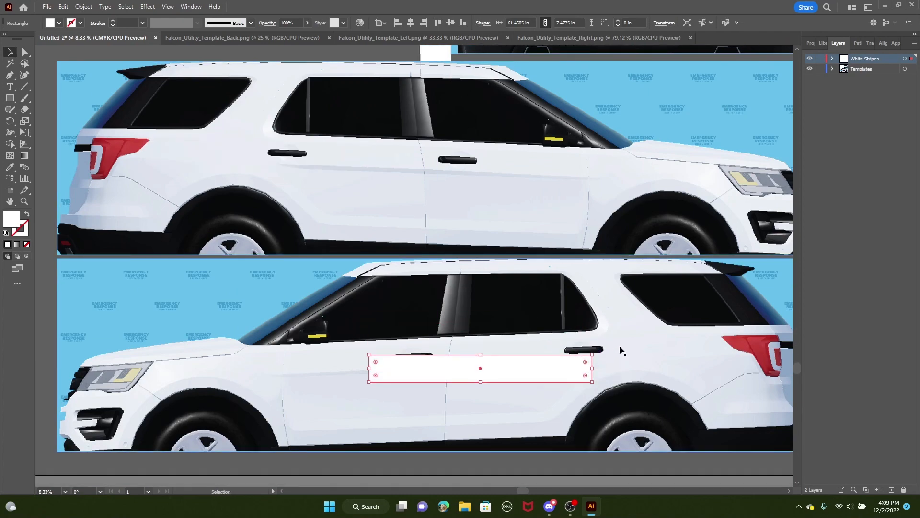
{"action": "scroll", "coordinate": [621, 348], "scroll_direction": "up", "scroll_amount": 1}
{"action": "left_click_drag", "start_coordinate": [620, 329], "coordinate": [457, 111]}
{"action": "left_click_drag", "start_coordinate": [345, 148], "coordinate": [546, 124]}
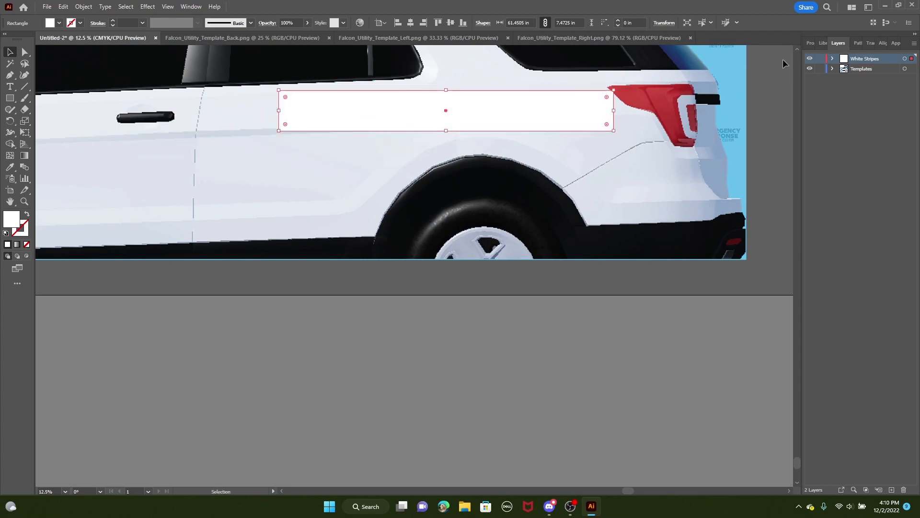
Rotate the white rectangle by 2° to follow the vehicle's body line
{"action": "left_click", "coordinate": [811, 43]}
{"action": "left_click", "coordinate": [830, 111]}
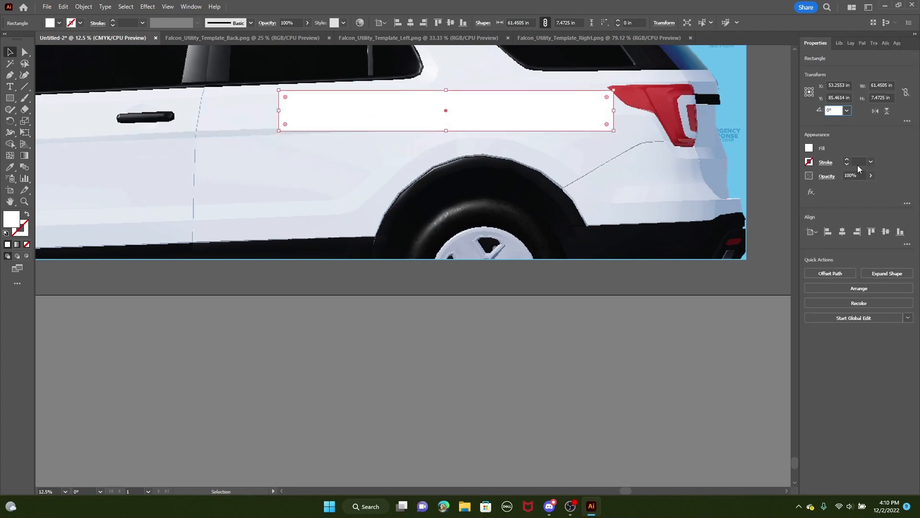
{"action": "type", "text": "2"}
{"action": "key", "text": "Return"}
{"action": "scroll", "coordinate": [518, 65], "scroll_direction": "up", "scroll_amount": 2}
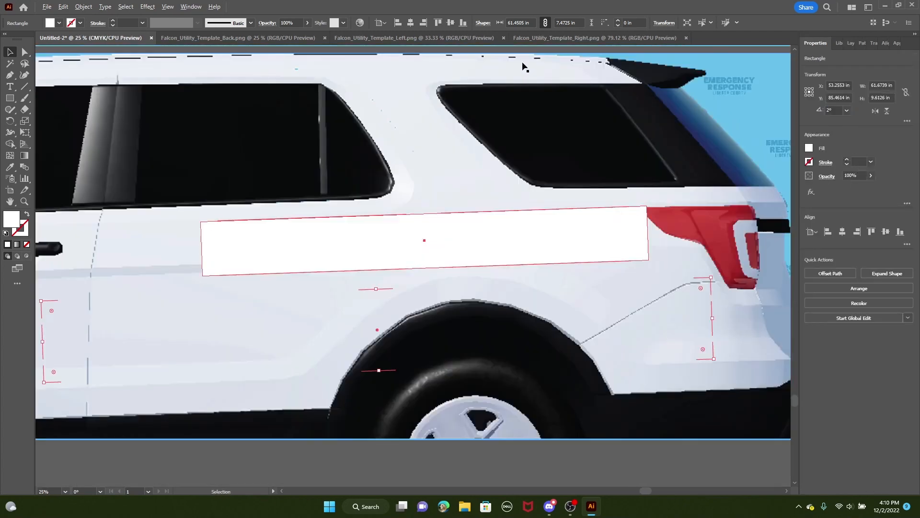
Reposition the rotated rectangle so its upper rear corner meets the taillight's tip, and undo the extra adjustment
{"action": "left_click_drag", "start_coordinate": [585, 142], "coordinate": [285, 23]}
{"action": "scroll", "coordinate": [387, 233], "scroll_direction": "up", "scroll_amount": 2}
{"action": "left_click_drag", "start_coordinate": [396, 105], "coordinate": [371, 124]}
{"action": "scroll", "coordinate": [343, 153], "scroll_direction": "down", "scroll_amount": 3}
{"action": "left_click_drag", "start_coordinate": [457, 217], "coordinate": [660, 287]}
{"action": "scroll", "coordinate": [659, 287], "scroll_direction": "down", "scroll_amount": 1}
{"action": "left_click_drag", "start_coordinate": [427, 358], "coordinate": [394, 314]}
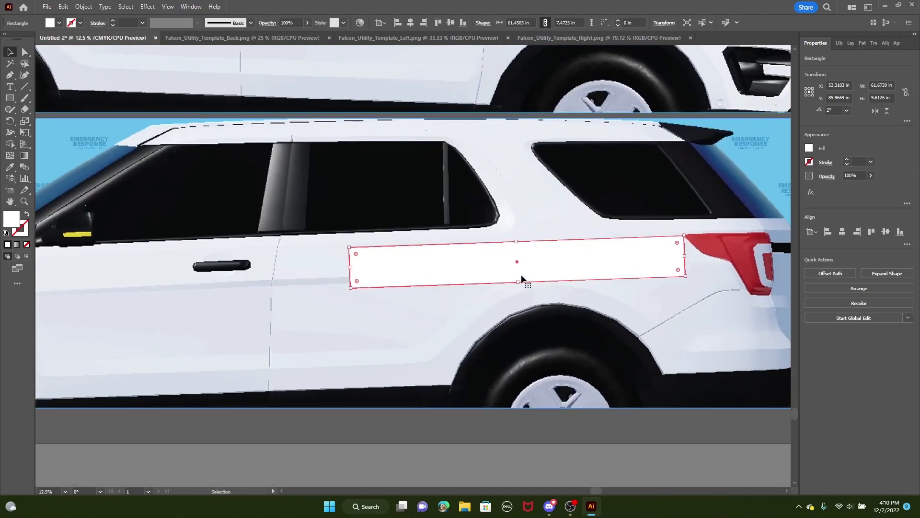
{"action": "left_click_drag", "start_coordinate": [415, 272], "coordinate": [392, 297]}
{"action": "key", "text": "ctrl+z"}
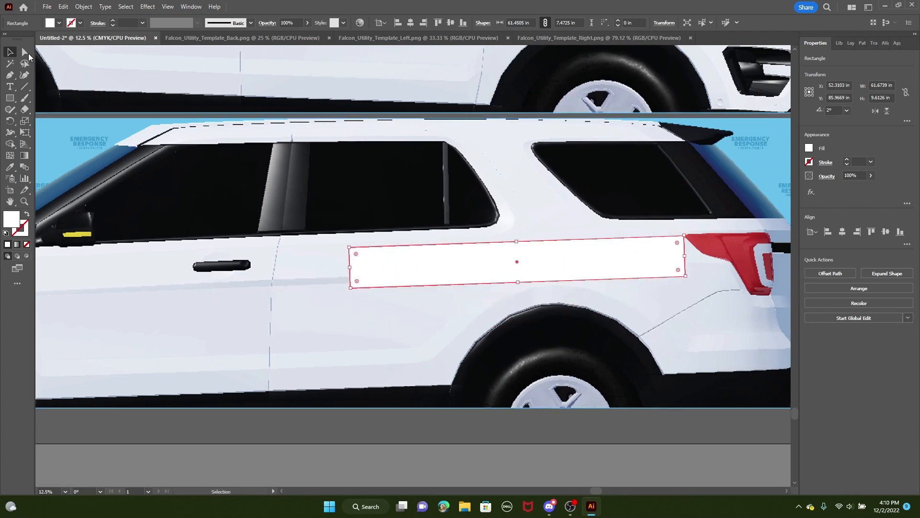
Try reshaping the stripe by pulling its upper front corner to the seam between the doors and its lower front corner toward the rear wheel
{"action": "key", "text": "a"}
{"action": "scroll", "coordinate": [514, 336], "scroll_direction": "down", "scroll_amount": 1}
{"action": "left_click_drag", "start_coordinate": [515, 336], "coordinate": [455, 156]}
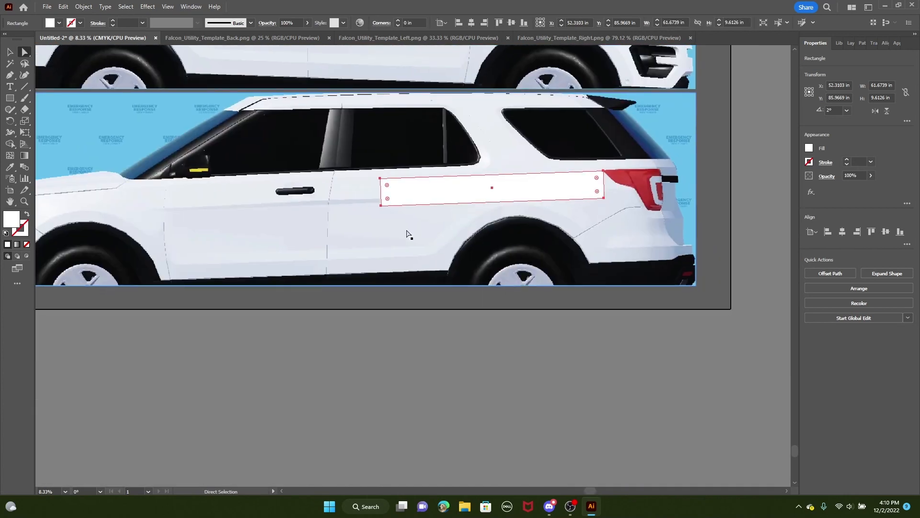
{"action": "left_click_drag", "start_coordinate": [413, 234], "coordinate": [559, 197]}
{"action": "scroll", "coordinate": [549, 191], "scroll_direction": "up", "scroll_amount": 2}
{"action": "scroll", "coordinate": [492, 354], "scroll_direction": "up", "scroll_amount": 2}
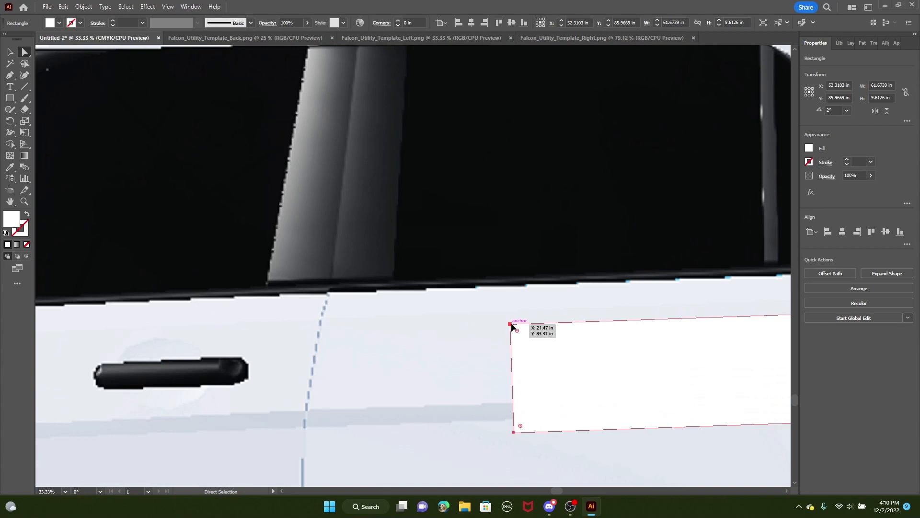
{"action": "left_click_drag", "start_coordinate": [511, 324], "coordinate": [442, 328]}
{"action": "key", "text": "ctrl+z"}
{"action": "left_click", "coordinate": [511, 324]}
{"action": "left_click_drag", "start_coordinate": [511, 324], "coordinate": [305, 402]}
{"action": "scroll", "coordinate": [496, 387], "scroll_direction": "down", "scroll_amount": 2}
{"action": "left_click_drag", "start_coordinate": [584, 391], "coordinate": [379, 167]}
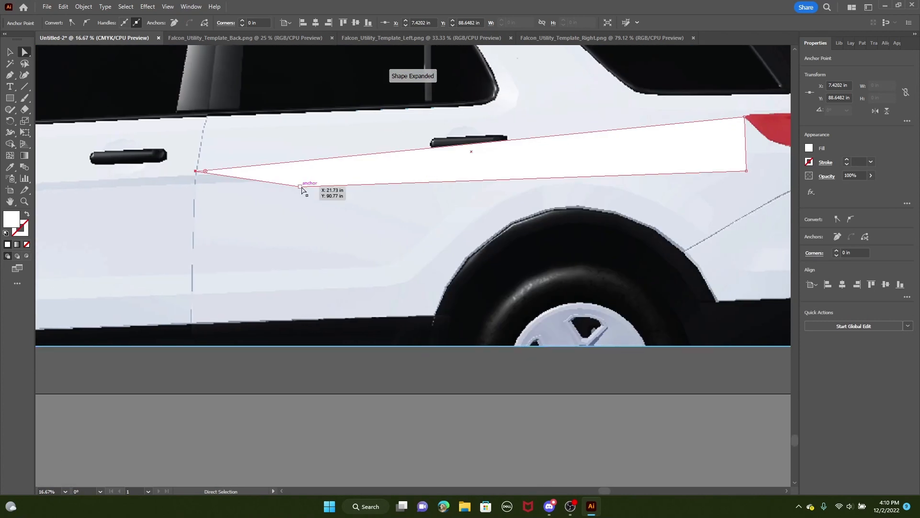
{"action": "left_click_drag", "start_coordinate": [302, 187], "coordinate": [378, 279]}
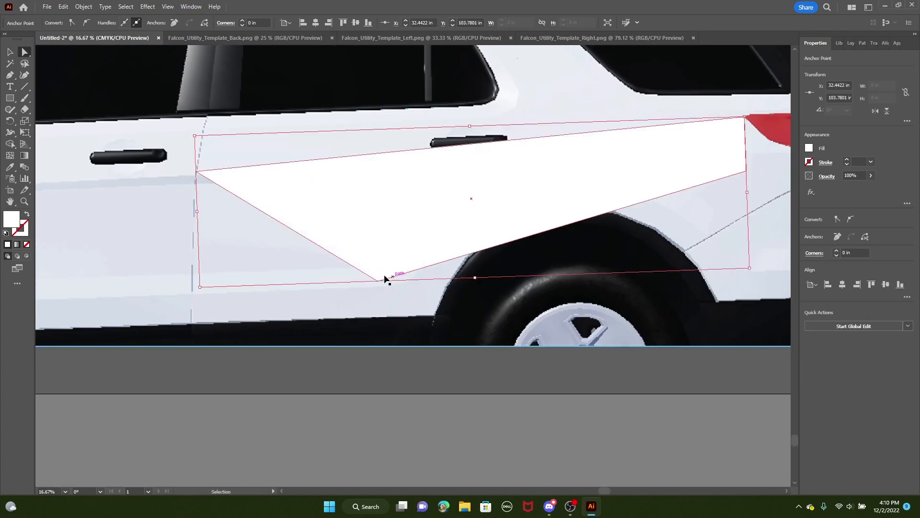
{"action": "key", "text": "ctrl+z"}
Pull the stripe's upper front corner to the base of the front door's front seam and its lower front corner to the base of the middle door seam
{"action": "left_click_drag", "start_coordinate": [242, 189], "coordinate": [596, 109]}
{"action": "scroll", "coordinate": [448, 193], "scroll_direction": "down", "scroll_amount": 1}
{"action": "left_click_drag", "start_coordinate": [596, 197], "coordinate": [525, 117]}
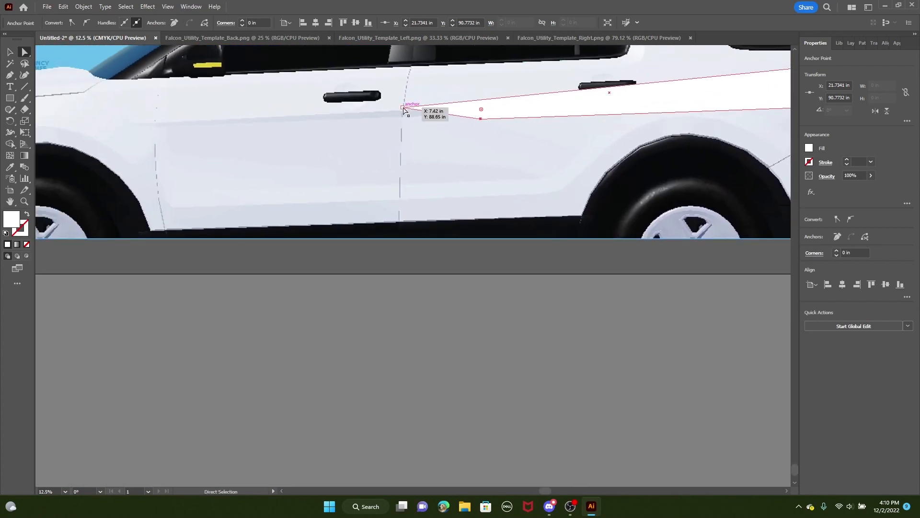
{"action": "left_click_drag", "start_coordinate": [403, 108], "coordinate": [166, 232]}
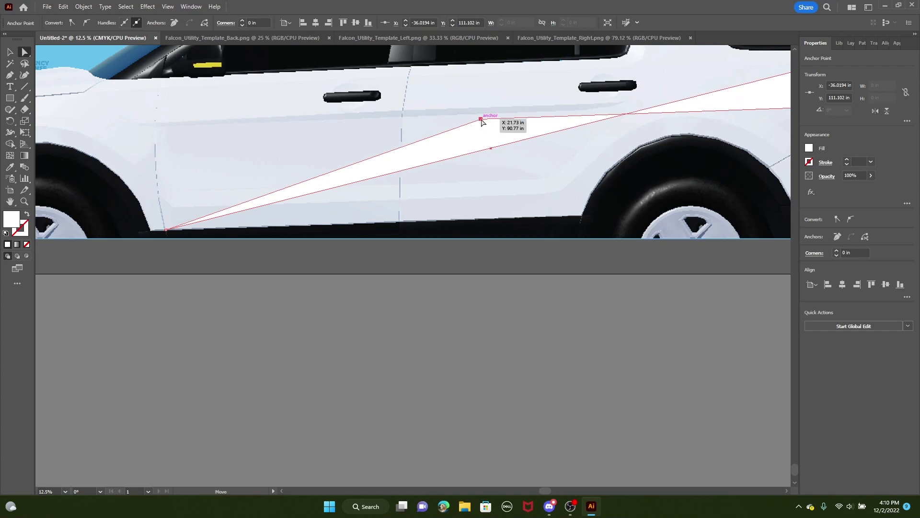
{"action": "left_click_drag", "start_coordinate": [481, 119], "coordinate": [398, 222]}
{"action": "key", "text": "ctrl+minus"}
{"action": "mouse_move", "coordinate": [480, 60]}
{"action": "left_mouse_down"}
{"action": "mouse_move", "coordinate": [484, 191]}
{"action": "mouse_move", "coordinate": [464, 59]}
{"action": "left_mouse_up"}
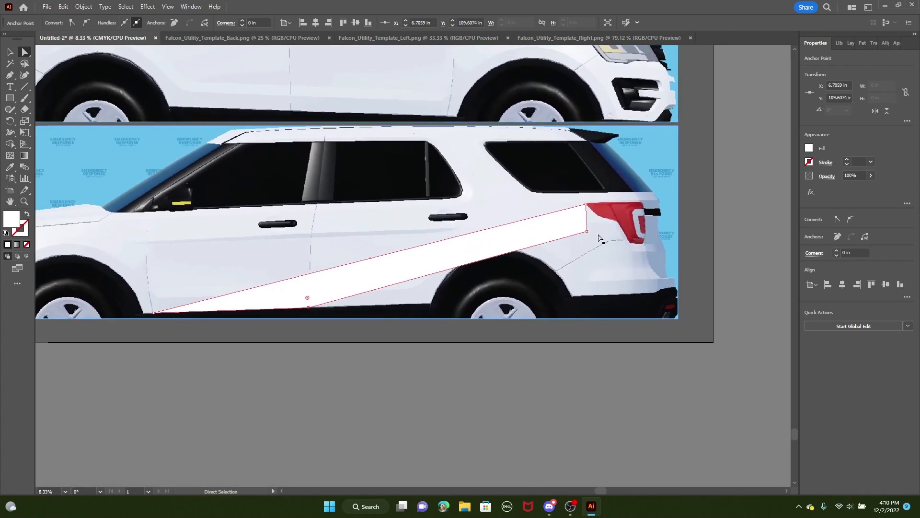
Pull the stripe's lower rear corner forward onto the rear door ahead of the wheel arch, and add an anchor point midway along its upper edge
{"action": "left_click_drag", "start_coordinate": [587, 232], "coordinate": [428, 258]}
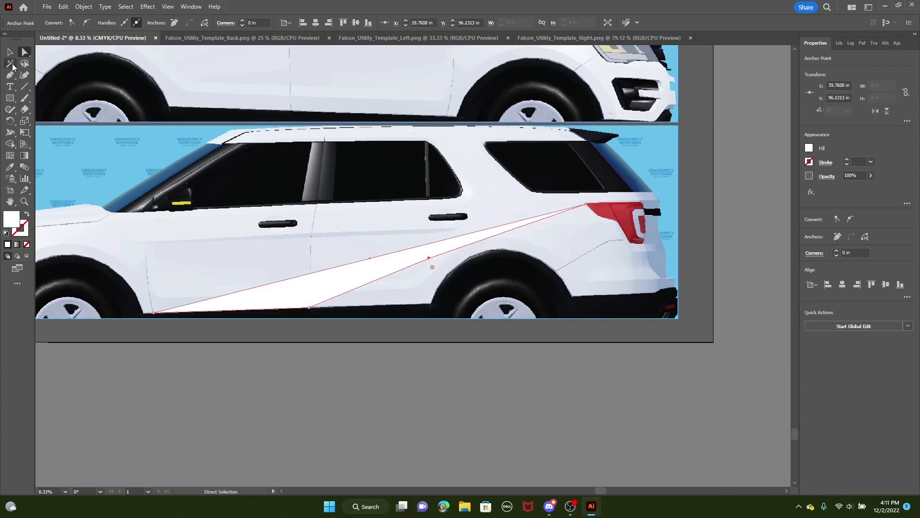
{"action": "left_click", "coordinate": [9, 87]}
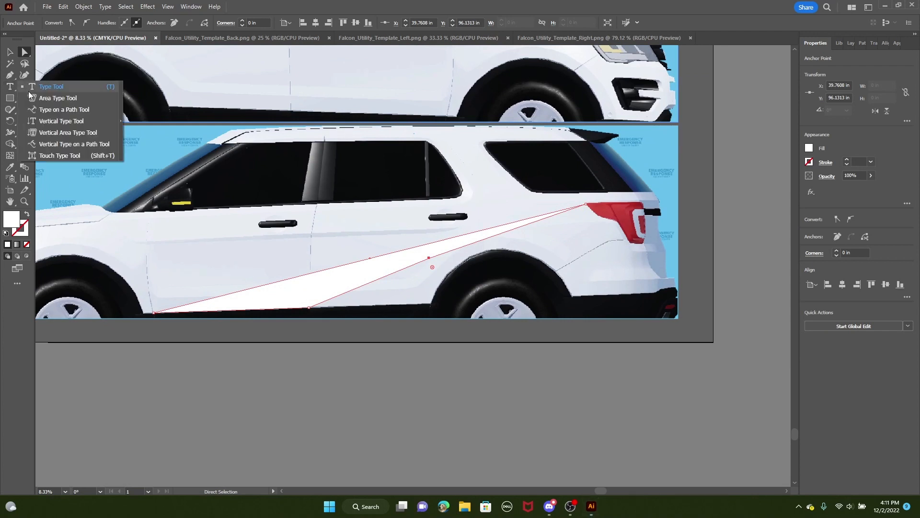
{"action": "left_click", "coordinate": [9, 76]}
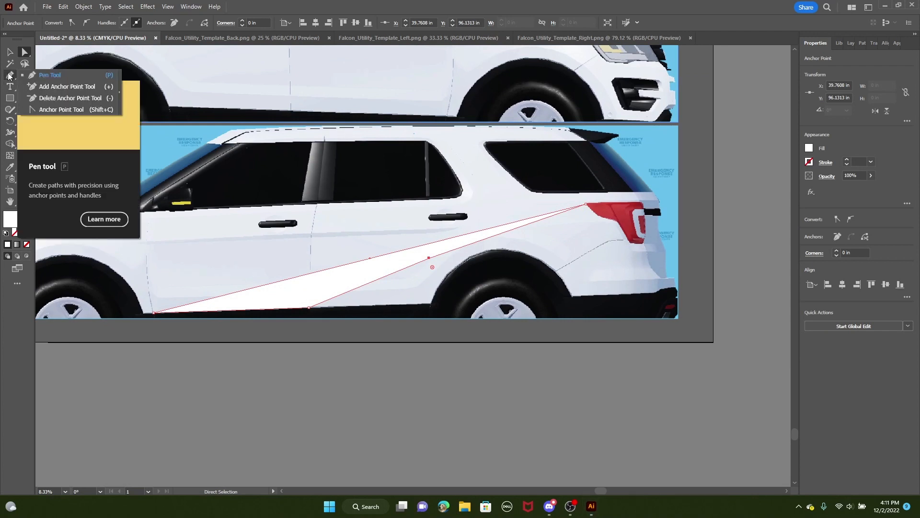
{"action": "left_click", "coordinate": [54, 91]}
{"action": "scroll", "coordinate": [378, 269], "scroll_direction": "up", "scroll_amount": 2}
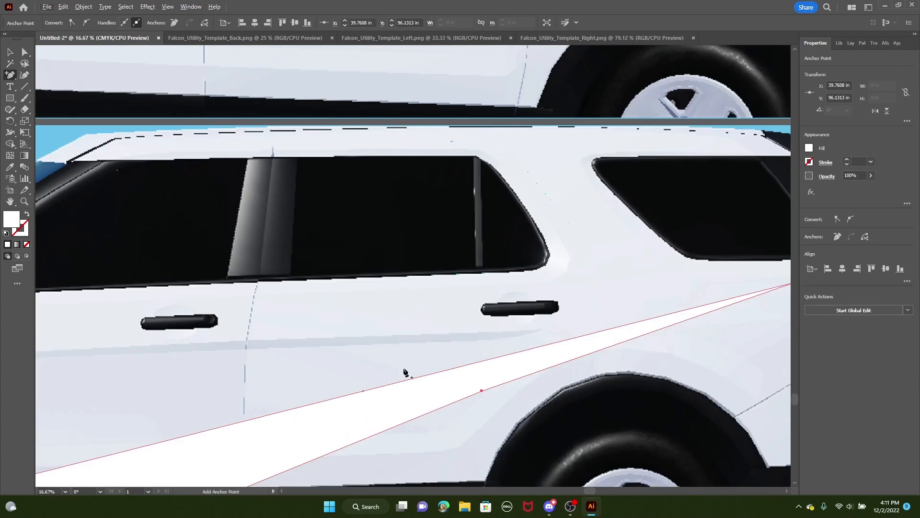
{"action": "scroll", "coordinate": [405, 390], "scroll_direction": "up", "scroll_amount": 3}
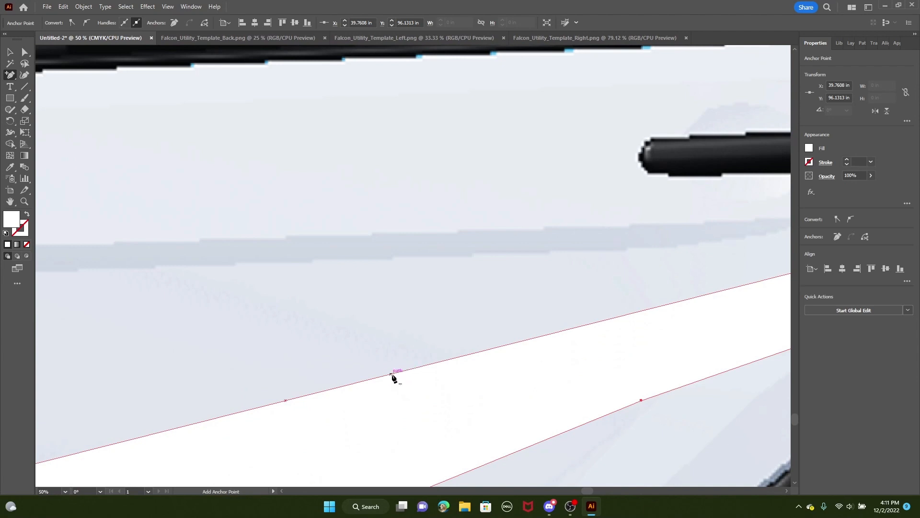
{"action": "scroll", "coordinate": [392, 377], "scroll_direction": "down", "scroll_amount": 5}
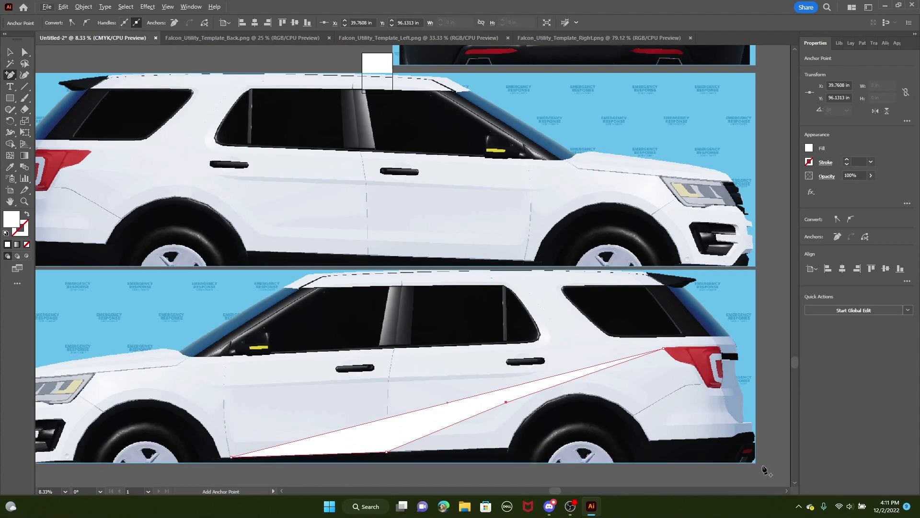
{"action": "scroll", "coordinate": [431, 403], "scroll_direction": "up", "scroll_amount": 2}
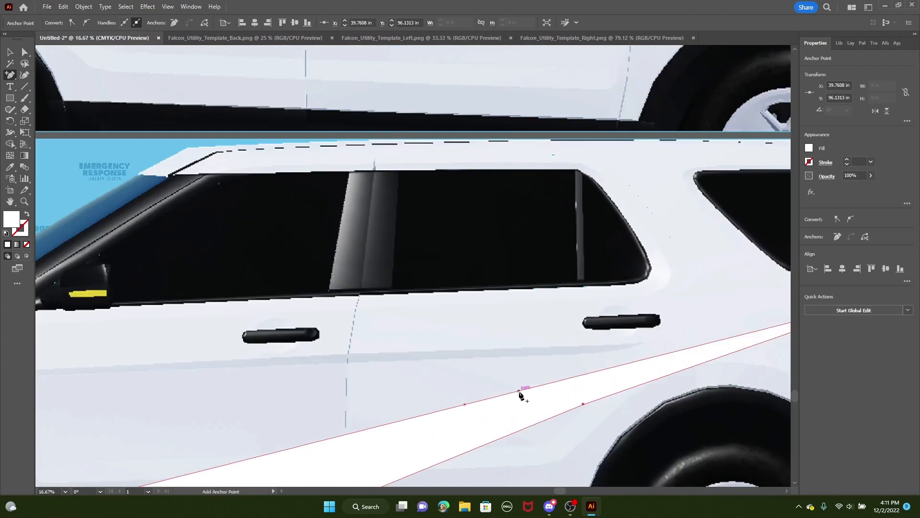
Convert the added upper-edge anchor to a smooth point and move it up and forward onto the rear door's body crease
{"action": "left_click", "coordinate": [25, 51]}
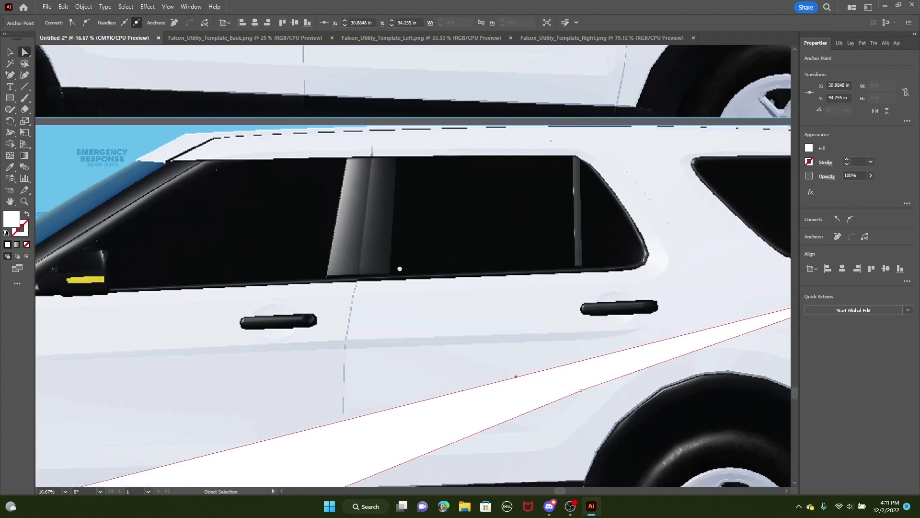
{"action": "scroll", "coordinate": [512, 284], "scroll_direction": "down", "scroll_amount": 3}
{"action": "scroll", "coordinate": [504, 270], "scroll_direction": "up", "scroll_amount": 4}
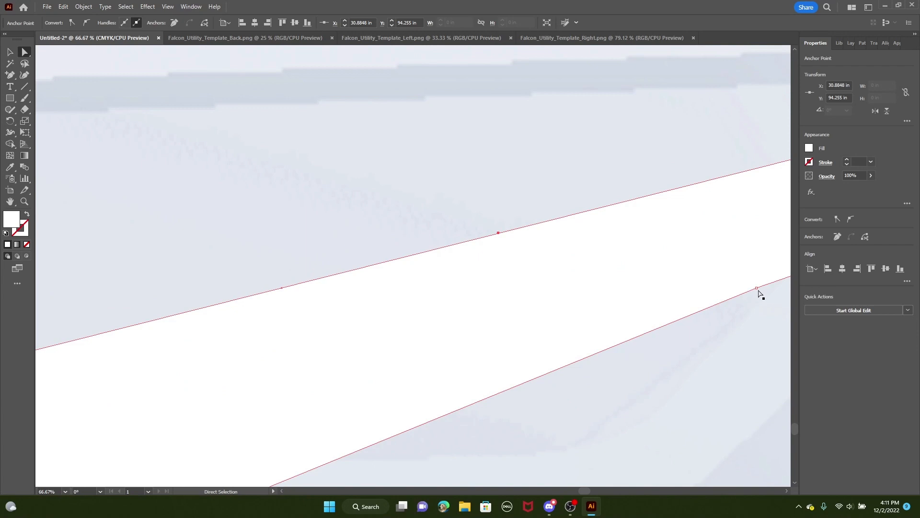
{"action": "left_click", "coordinate": [90, 21]}
{"action": "scroll", "coordinate": [549, 322], "scroll_direction": "down", "scroll_amount": 2}
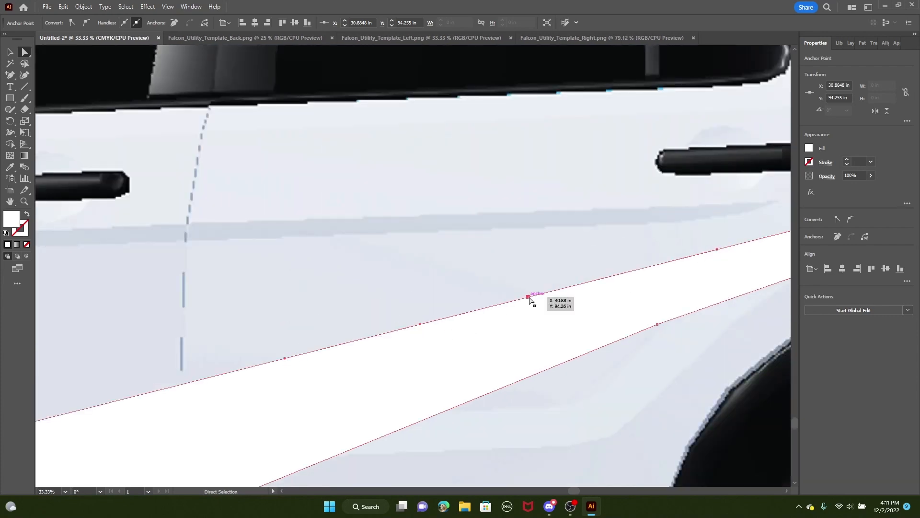
{"action": "left_click_drag", "start_coordinate": [529, 299], "coordinate": [438, 235]}
{"action": "key", "text": "ctrl+minus"}
{"action": "key", "text": "ctrl+minus"}
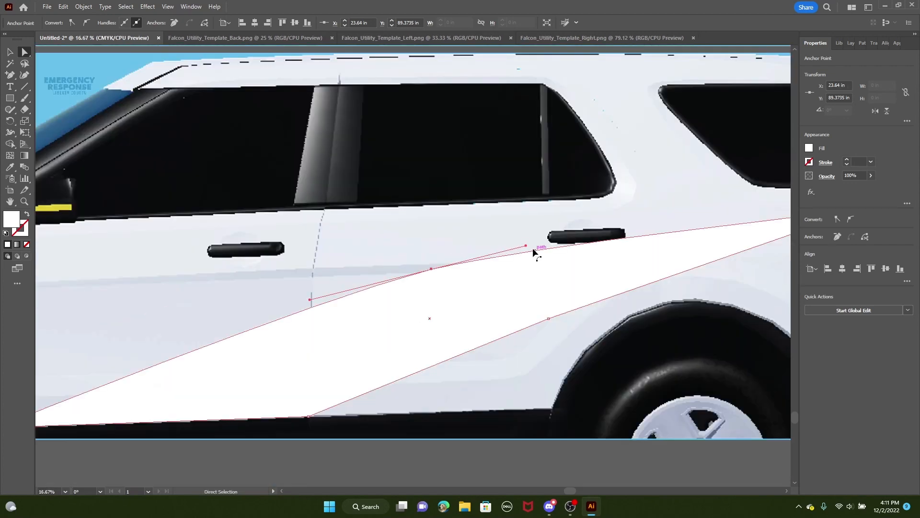
Lengthen the upper-edge anchor's handles toward the rear and front, and nudge the anchor slightly up and forward for an even arc
{"action": "left_click_drag", "start_coordinate": [527, 245], "coordinate": [562, 261]}
{"action": "scroll", "coordinate": [567, 264], "scroll_direction": "down", "scroll_amount": 2}
{"action": "scroll", "coordinate": [540, 218], "scroll_direction": "up", "scroll_amount": 1}
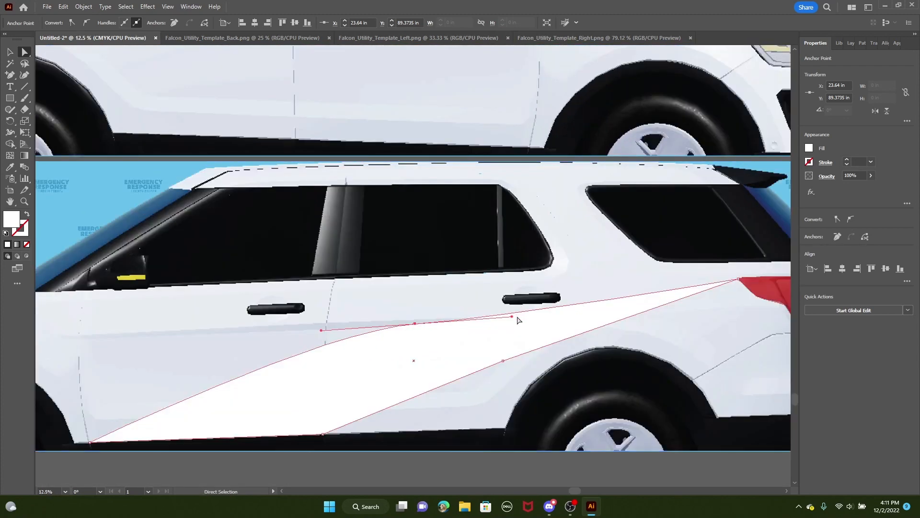
{"action": "left_click_drag", "start_coordinate": [513, 319], "coordinate": [605, 275]}
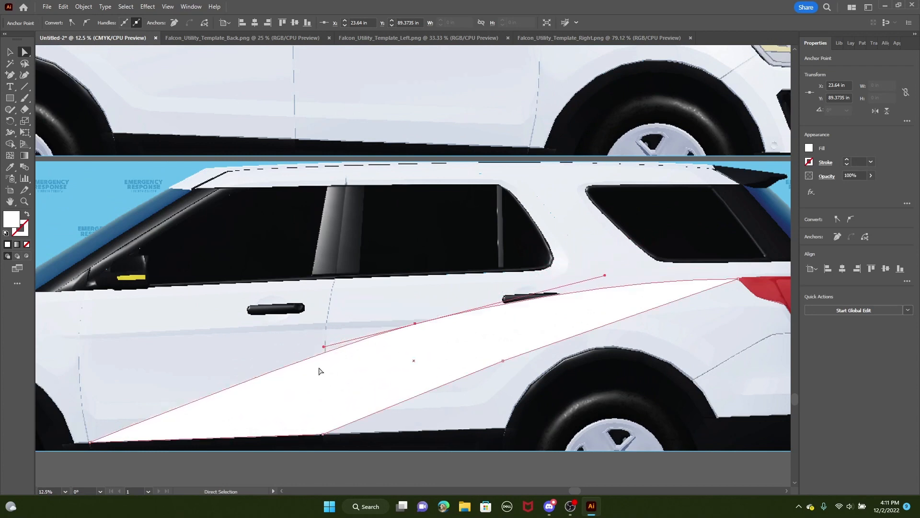
{"action": "left_click_drag", "start_coordinate": [325, 347], "coordinate": [269, 356]}
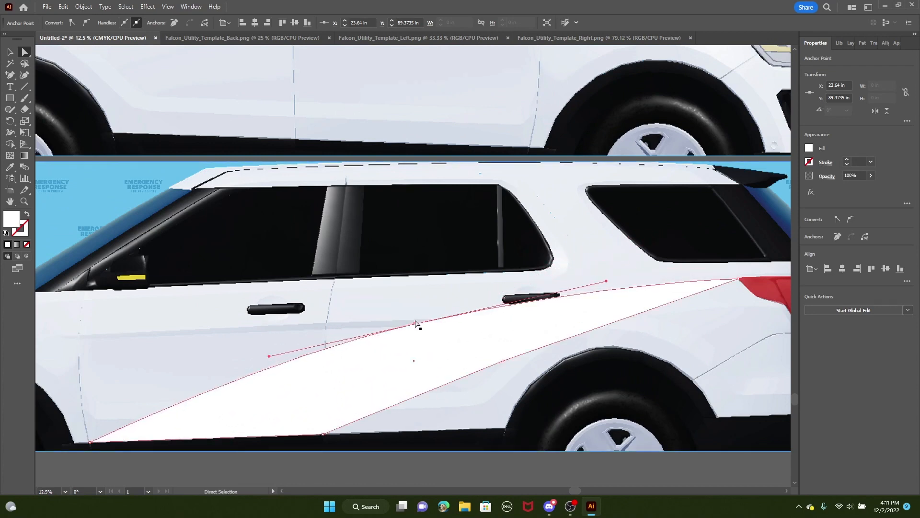
{"action": "mouse_move", "coordinate": [415, 325]}
{"action": "left_mouse_down"}
{"action": "mouse_move", "coordinate": [331, 327]}
{"action": "mouse_move", "coordinate": [407, 318]}
{"action": "left_mouse_up"}
Convert the anchor on the stripe's lower edge to a smooth point and shift it forward and slightly up
{"action": "scroll", "coordinate": [421, 209], "scroll_direction": "down", "scroll_amount": 3}
{"action": "scroll", "coordinate": [421, 209], "scroll_direction": "down", "scroll_amount": 2}
{"action": "scroll", "coordinate": [420, 209], "scroll_direction": "right", "scroll_amount": 2}
{"action": "left_click_drag", "start_coordinate": [407, 218], "coordinate": [456, 232]}
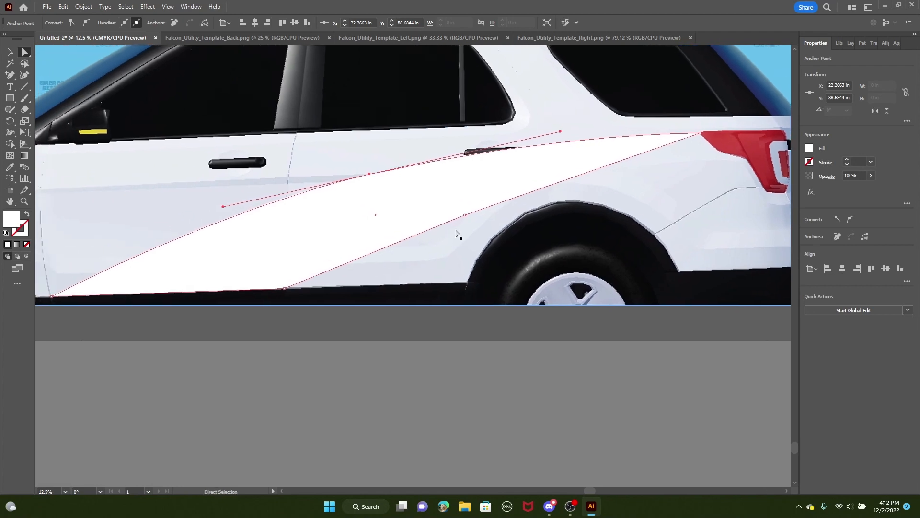
{"action": "left_click", "coordinate": [464, 214]}
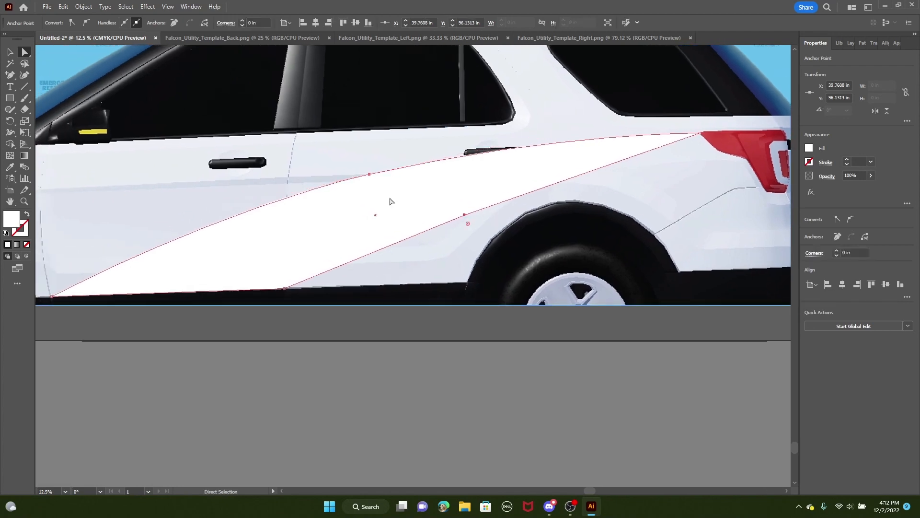
{"action": "left_click", "coordinate": [87, 23]}
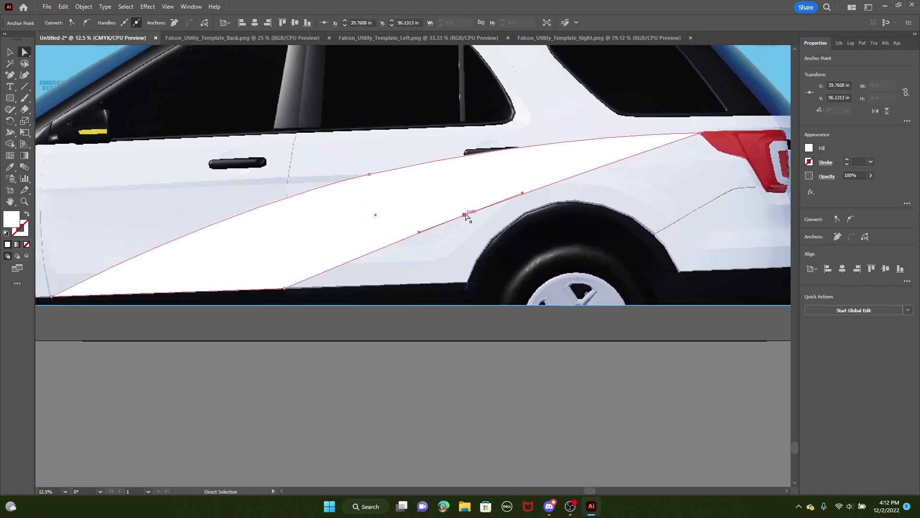
{"action": "left_click_drag", "start_coordinate": [465, 214], "coordinate": [431, 205]}
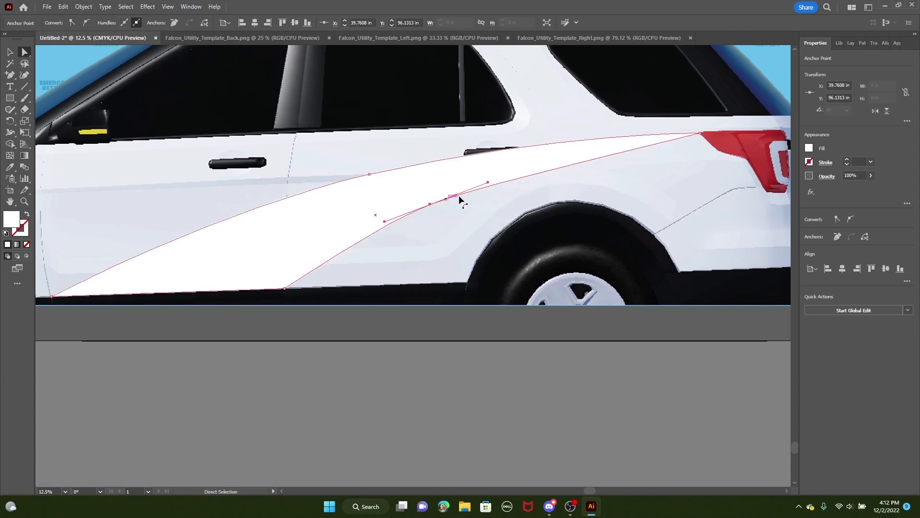
Lengthen both handles of the lower-edge anchor and move it up and rearward to taper the curve toward the taillight
{"action": "left_click_drag", "start_coordinate": [488, 182], "coordinate": [578, 154]}
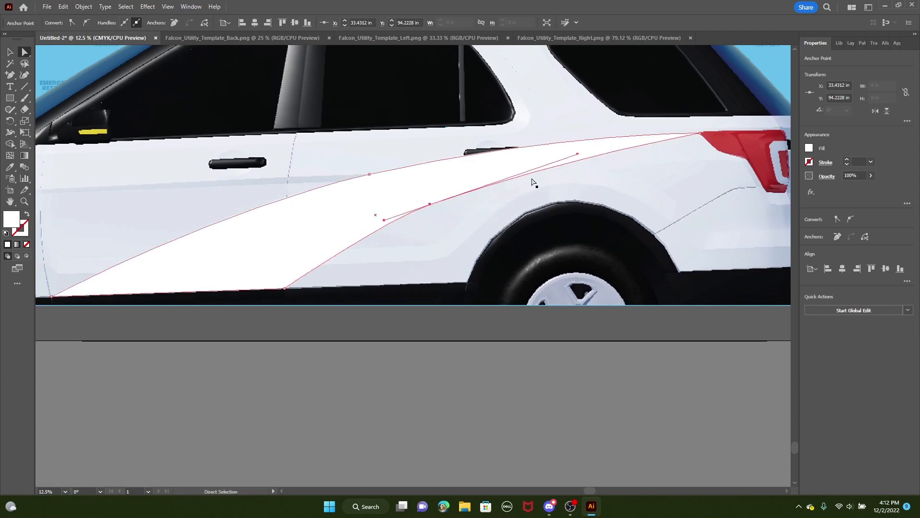
{"action": "left_click_drag", "start_coordinate": [384, 220], "coordinate": [345, 233]}
{"action": "left_click_drag", "start_coordinate": [430, 206], "coordinate": [457, 187]}
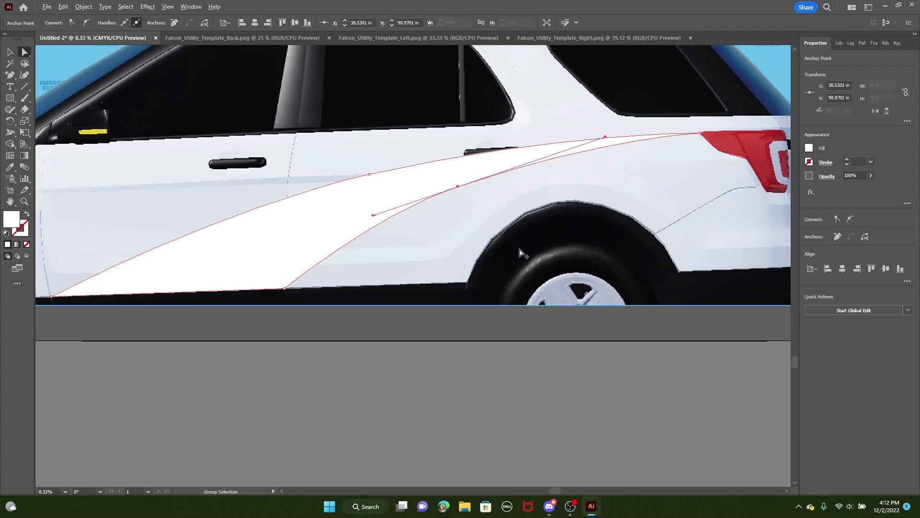
Examine the curved stripe's shape against the vehicle's side and the other template views
{"action": "key", "text": "ctrl+minus"}
{"action": "left_click", "coordinate": [768, 190]}
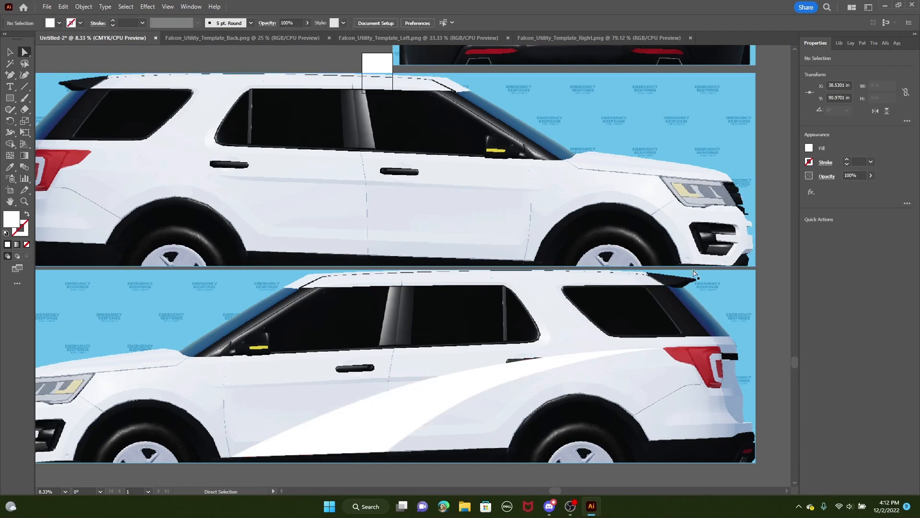
{"action": "left_click_drag", "start_coordinate": [594, 376], "coordinate": [528, 284]}
{"action": "key", "text": "ctrl+plus"}
{"action": "left_click_drag", "start_coordinate": [561, 234], "coordinate": [565, 159]}
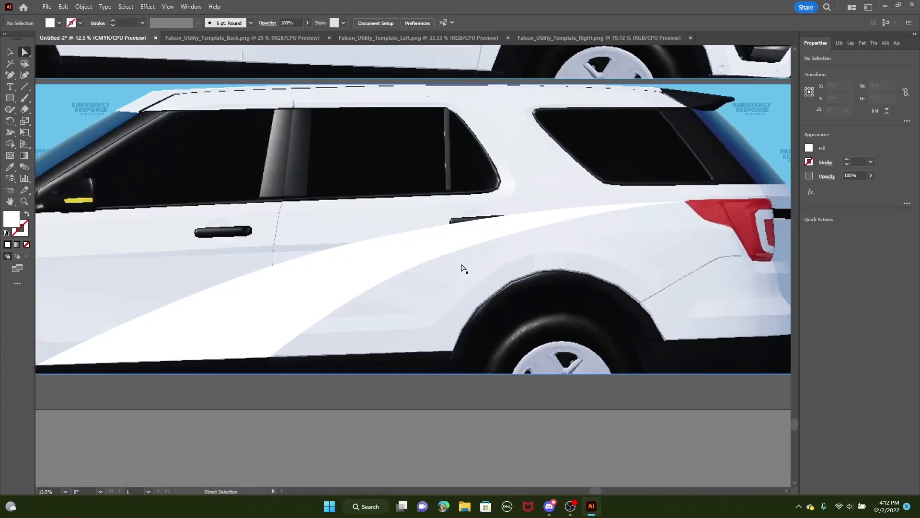
{"action": "left_click_drag", "start_coordinate": [405, 297], "coordinate": [532, 198]}
{"action": "left_click", "coordinate": [375, 247]}
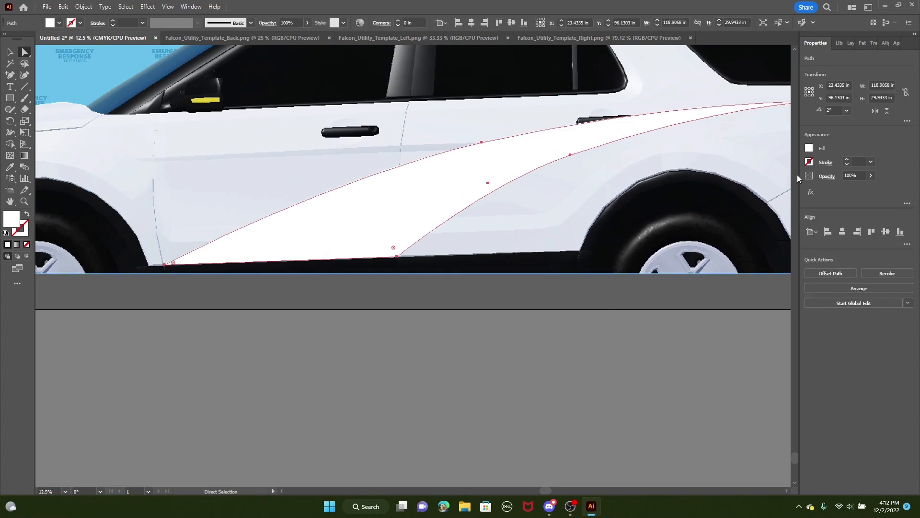
{"action": "left_click", "coordinate": [15, 53]}
{"action": "left_click", "coordinate": [25, 52]}
{"action": "left_click", "coordinate": [294, 293]}
{"action": "left_click", "coordinate": [11, 55]}
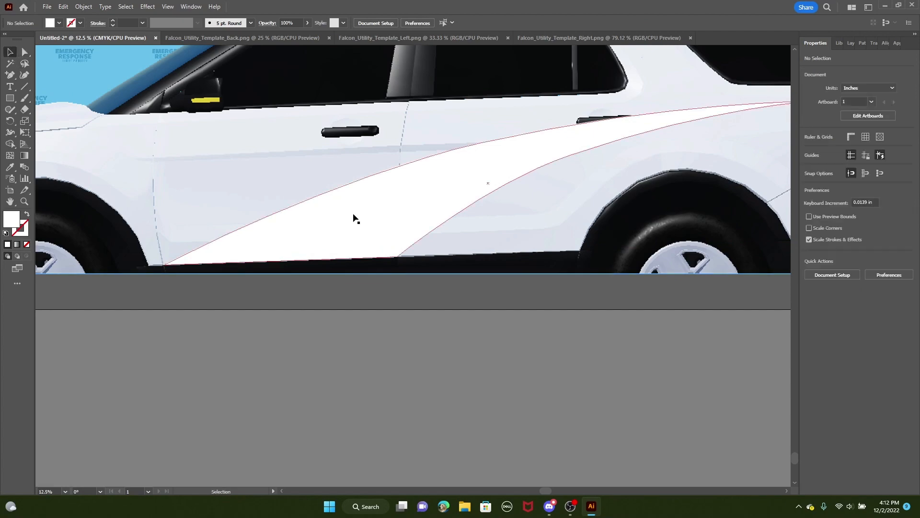
{"action": "left_click", "coordinate": [353, 218]}
{"action": "scroll", "coordinate": [245, 155], "scroll_direction": "down", "scroll_amount": 3}
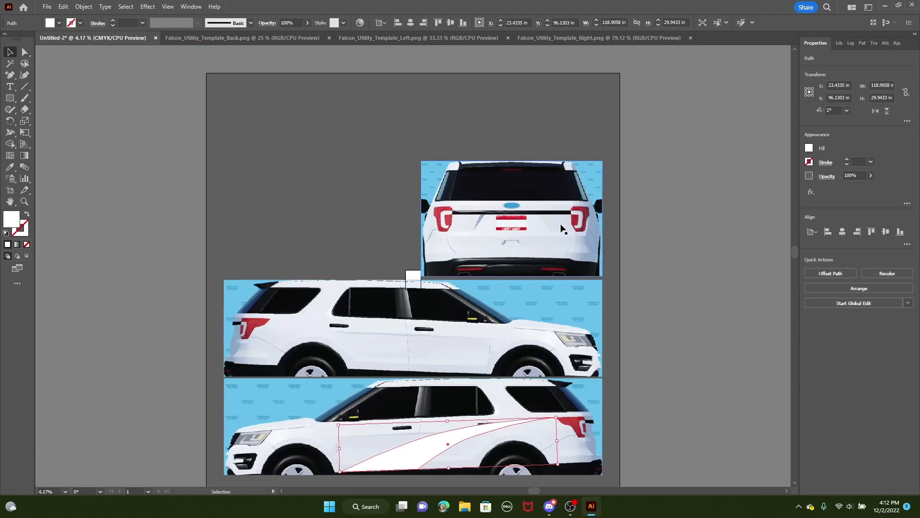
{"action": "scroll", "coordinate": [459, 447], "scroll_direction": "down", "scroll_amount": 3}
{"action": "scroll", "coordinate": [491, 366], "scroll_direction": "up", "scroll_amount": 2}
{"action": "scroll", "coordinate": [492, 369], "scroll_direction": "down", "scroll_amount": 5}
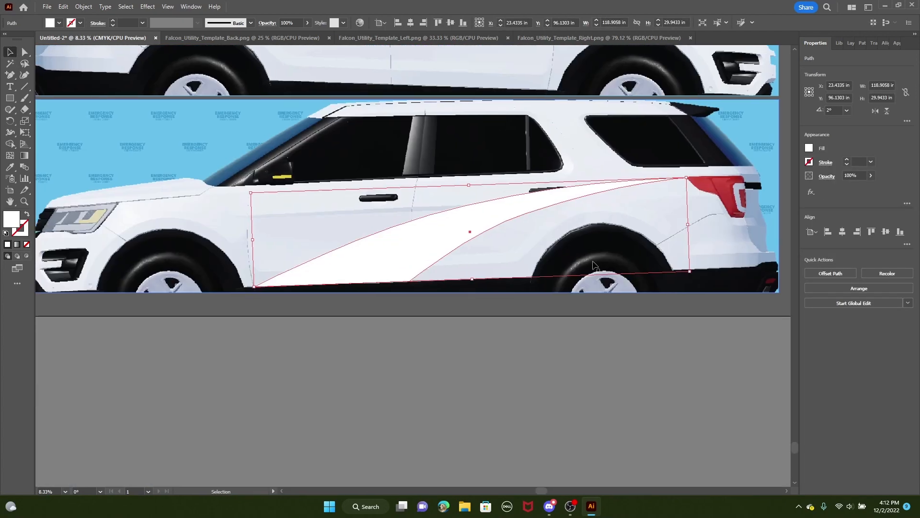
Try several fill swatches on the curved stripe, finish with dark blue, and deselect it
{"action": "left_click", "coordinate": [25, 52]}
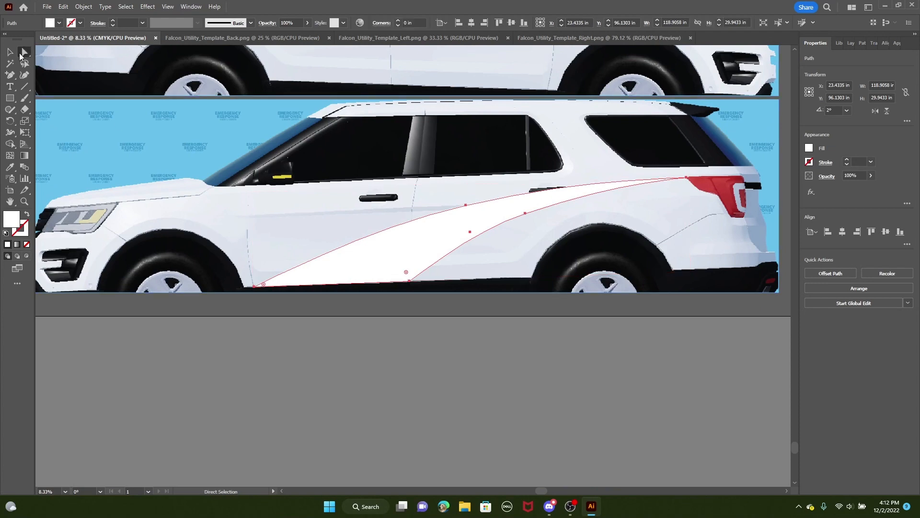
{"action": "scroll", "coordinate": [446, 323], "scroll_direction": "up", "scroll_amount": 1}
{"action": "scroll", "coordinate": [455, 411], "scroll_direction": "down", "scroll_amount": 5}
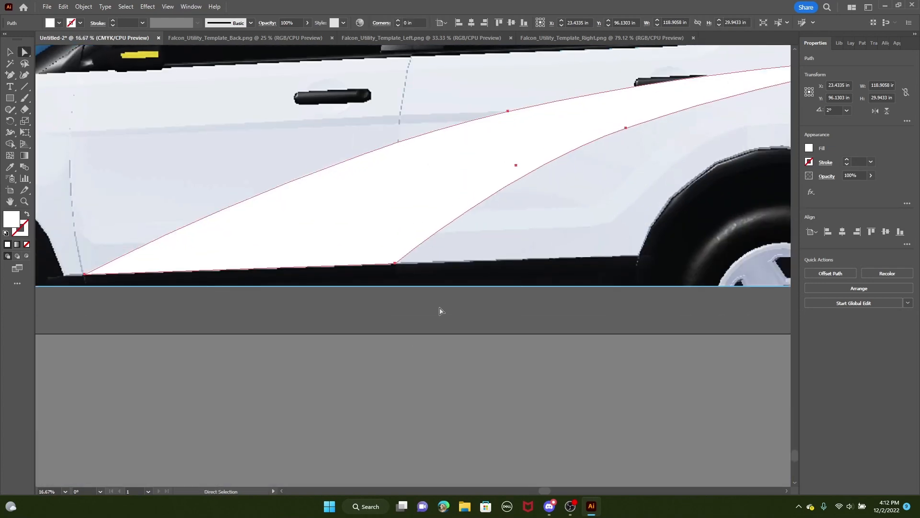
{"action": "scroll", "coordinate": [516, 220], "scroll_direction": "right", "scroll_amount": 3}
{"action": "scroll", "coordinate": [517, 220], "scroll_direction": "up", "scroll_amount": 1}
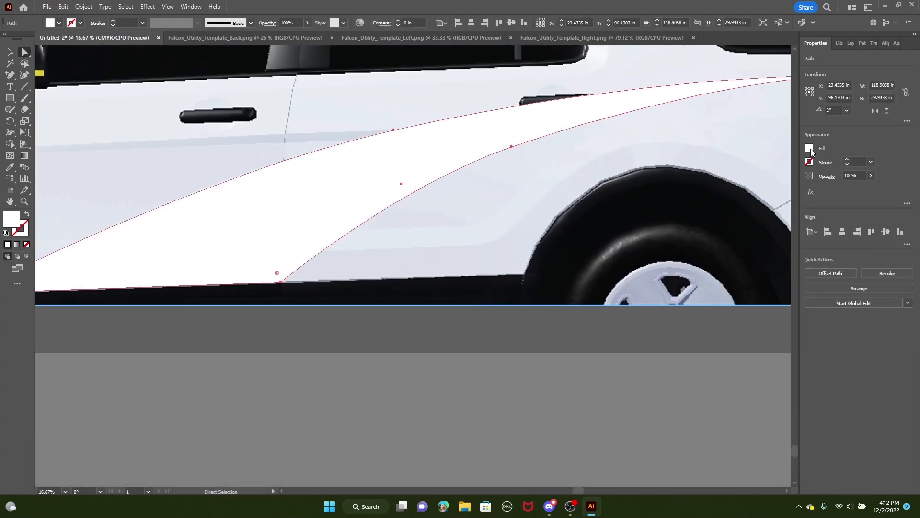
{"action": "left_click", "coordinate": [810, 149]}
{"action": "left_click", "coordinate": [753, 182]}
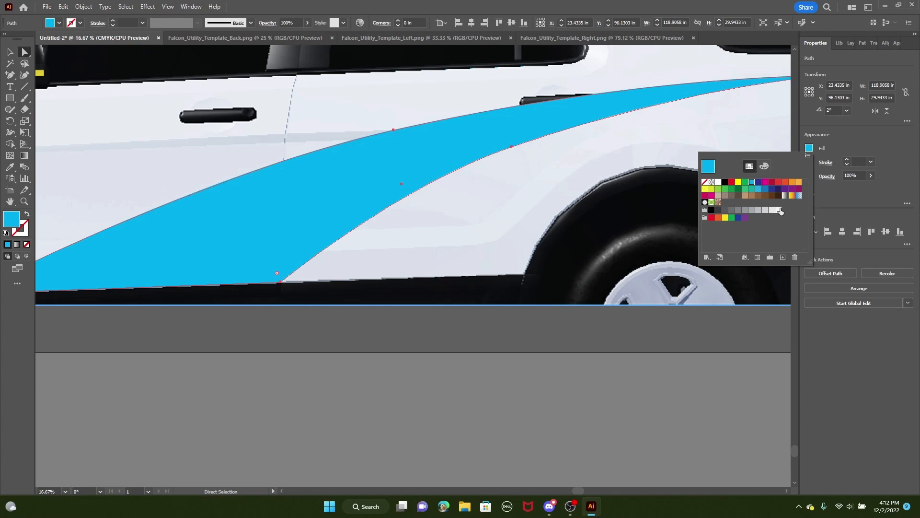
{"action": "left_click", "coordinate": [746, 189]}
{"action": "left_click", "coordinate": [758, 182]}
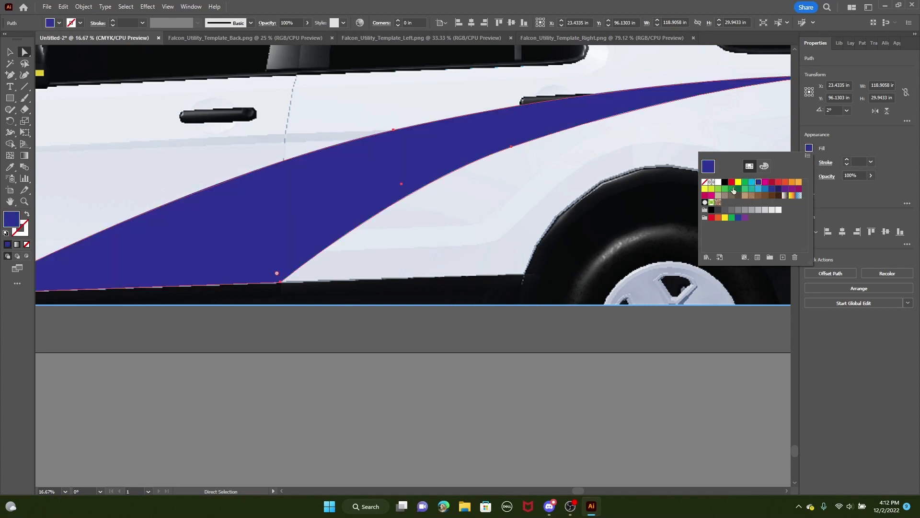
{"action": "left_click", "coordinate": [764, 190]}
{"action": "left_click", "coordinate": [769, 189]}
{"action": "left_click", "coordinate": [550, 323]}
{"action": "left_click", "coordinate": [529, 317]}
Move the stripe's front tip anchor slightly forward and down to meet the front door seam at the sill
{"action": "scroll", "coordinate": [491, 298], "scroll_direction": "down", "scroll_amount": 2}
{"action": "left_click_drag", "start_coordinate": [559, 294], "coordinate": [521, 102]}
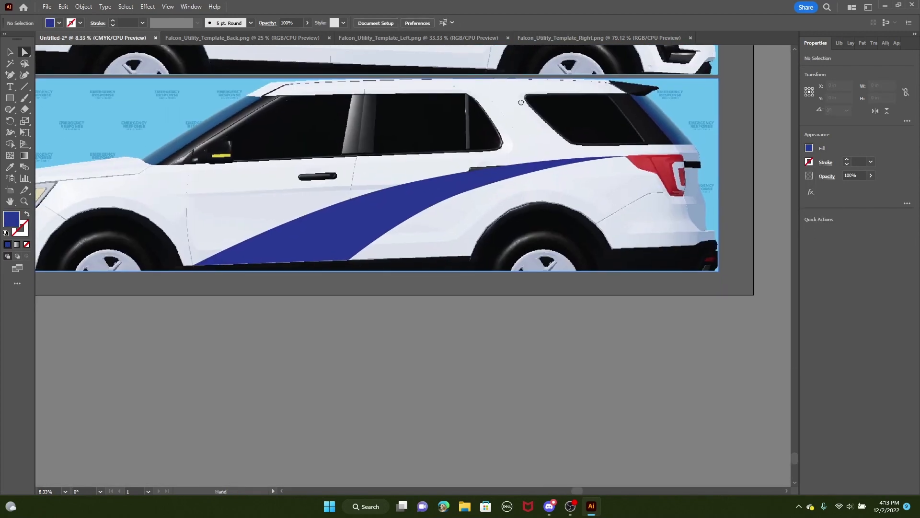
{"action": "scroll", "coordinate": [214, 287], "scroll_direction": "up", "scroll_amount": 1}
{"action": "left_click_drag", "start_coordinate": [216, 307], "coordinate": [388, 71]}
{"action": "scroll", "coordinate": [432, 310], "scroll_direction": "up", "scroll_amount": 1}
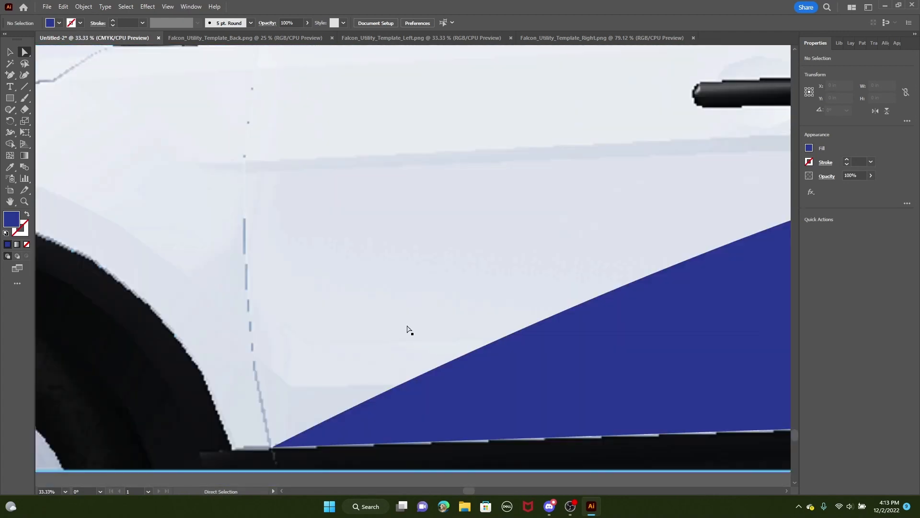
{"action": "left_click_drag", "start_coordinate": [465, 442], "coordinate": [520, 218]}
{"action": "left_click_drag", "start_coordinate": [704, 183], "coordinate": [556, 146]}
{"action": "left_click_drag", "start_coordinate": [399, 215], "coordinate": [489, 177]}
{"action": "scroll", "coordinate": [224, 178], "scroll_direction": "up", "scroll_amount": 1}
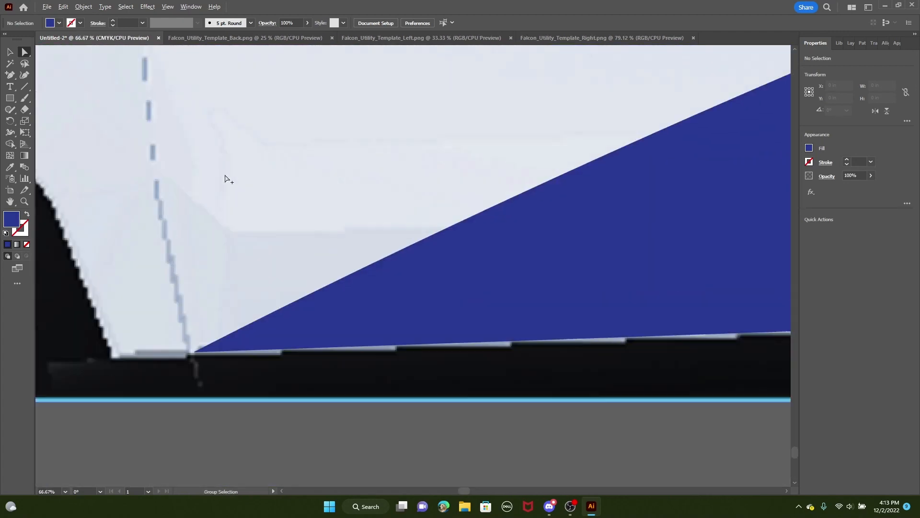
{"action": "left_click", "coordinate": [195, 354]}
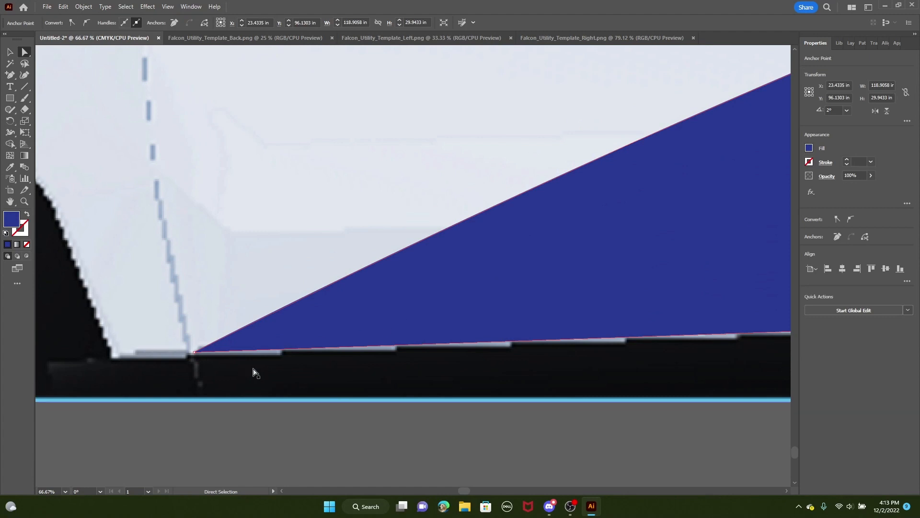
{"action": "left_click_drag", "start_coordinate": [196, 353], "coordinate": [192, 356]}
Shift the stripe's lower rear corner anchor about 0.22 in rearward and 0.18 in down onto the sill, and deselect the stripe
{"action": "scroll", "coordinate": [531, 337], "scroll_direction": "down", "scroll_amount": 2}
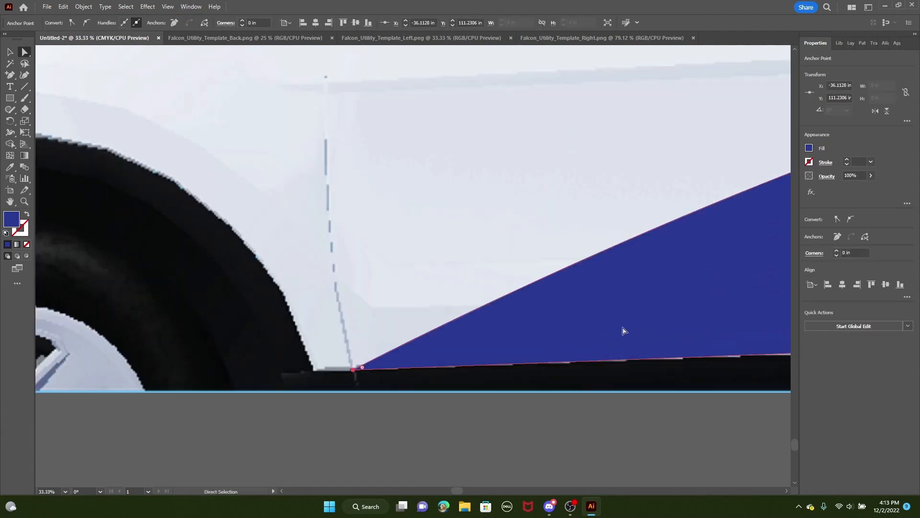
{"action": "left_click_drag", "start_coordinate": [734, 341], "coordinate": [334, 142]}
{"action": "left_click", "coordinate": [591, 211]}
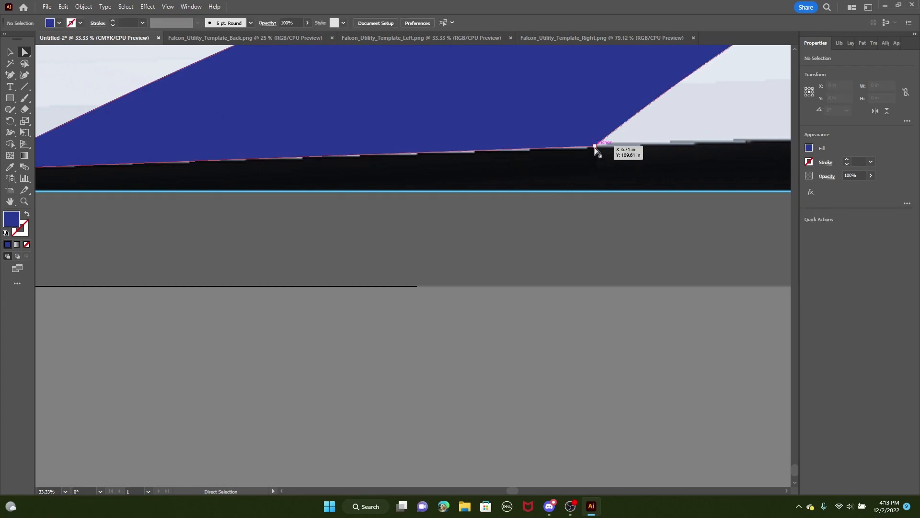
{"action": "mouse_move", "coordinate": [596, 146]}
{"action": "left_mouse_down"}
{"action": "mouse_move", "coordinate": [396, 250]}
{"action": "mouse_move", "coordinate": [598, 147]}
{"action": "left_mouse_up"}
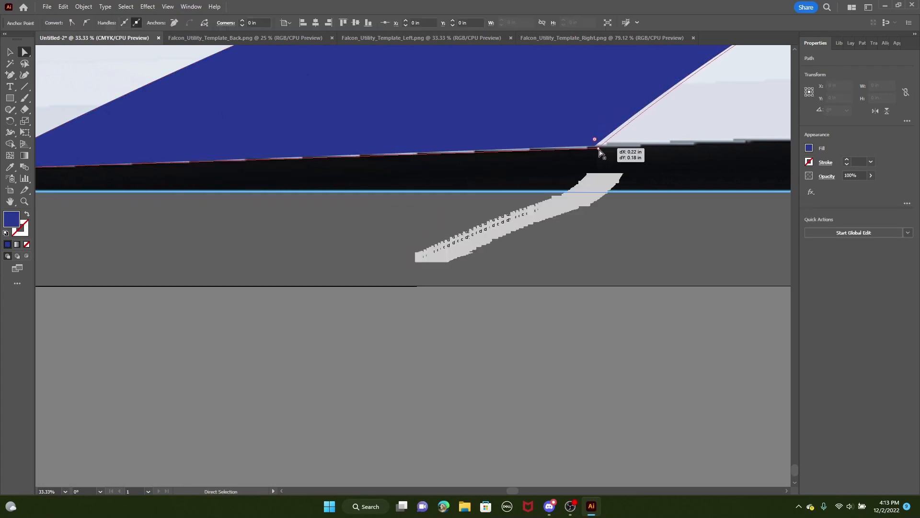
{"action": "scroll", "coordinate": [584, 335], "scroll_direction": "down", "scroll_amount": 2}
{"action": "left_click_drag", "start_coordinate": [633, 470], "coordinate": [434, 253]}
{"action": "left_click", "coordinate": [458, 249]}
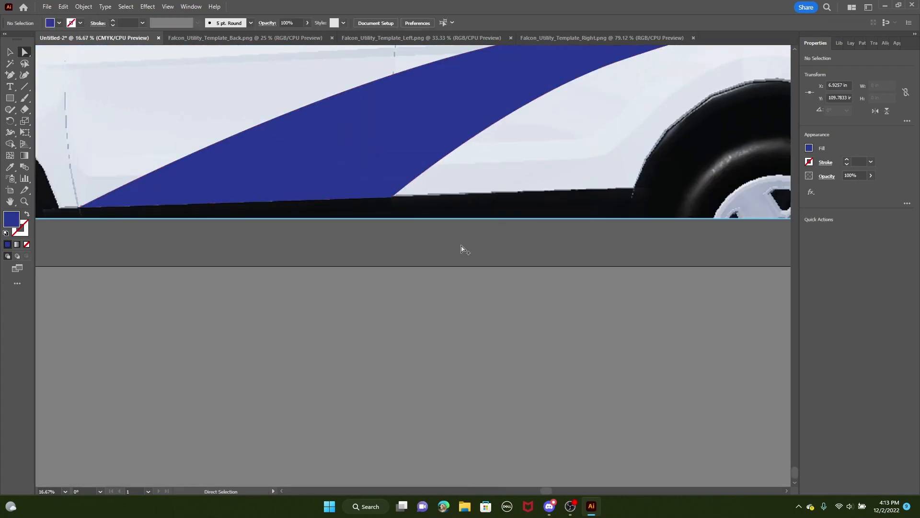
Examine the adjusted stripe on the lower side view and compare it with the blank side view above
{"action": "scroll", "coordinate": [487, 248], "scroll_direction": "down", "scroll_amount": 2}
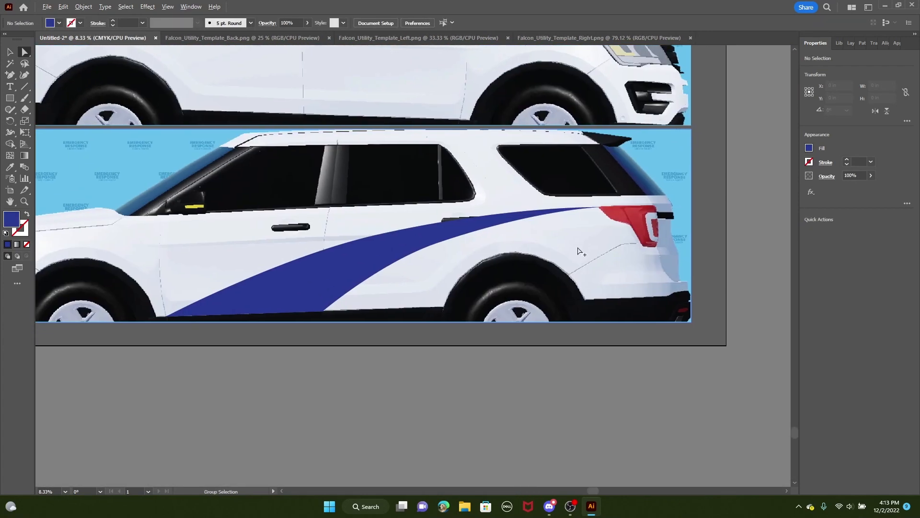
{"action": "left_click_drag", "start_coordinate": [554, 242], "coordinate": [391, 163]}
{"action": "scroll", "coordinate": [391, 162], "scroll_direction": "down", "scroll_amount": 1}
{"action": "left_click_drag", "start_coordinate": [235, 129], "coordinate": [629, 242]}
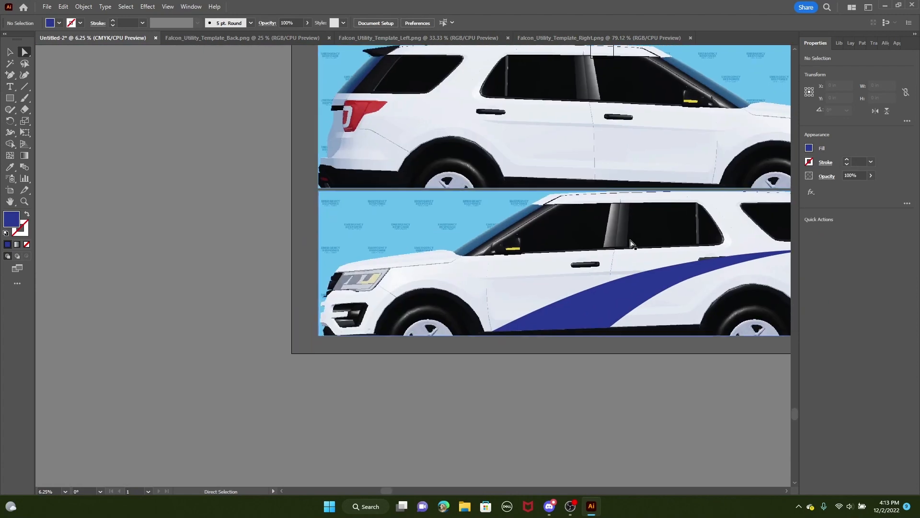
{"action": "left_click", "coordinate": [11, 52]}
{"action": "scroll", "coordinate": [485, 366], "scroll_direction": "right", "scroll_amount": 5}
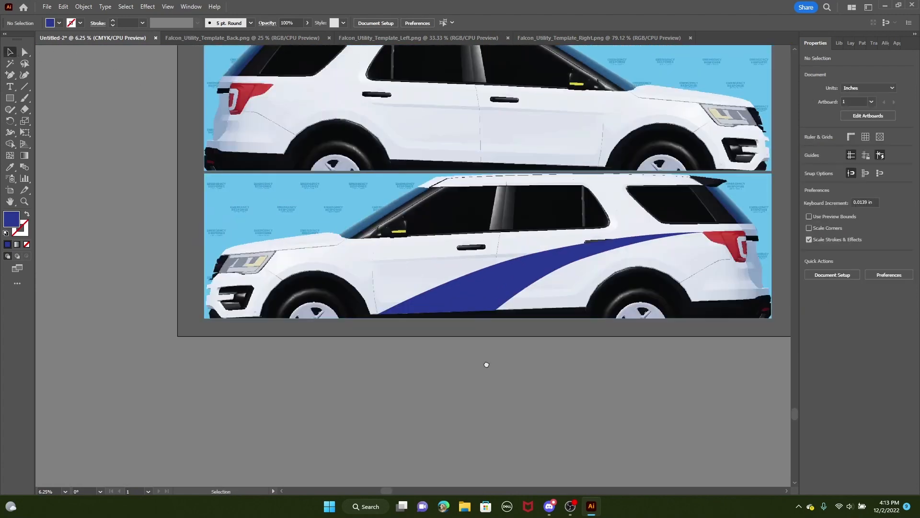
{"action": "left_click", "coordinate": [430, 282]}
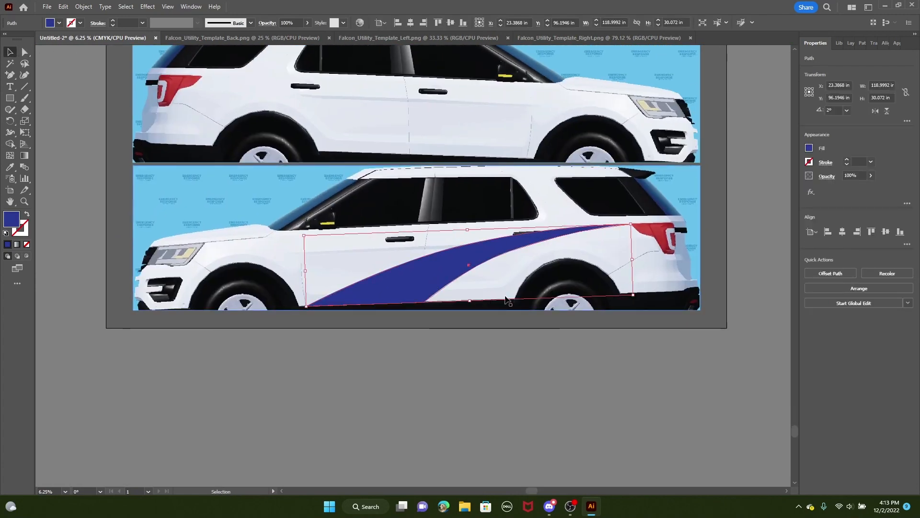
{"action": "left_click", "coordinate": [840, 43]}
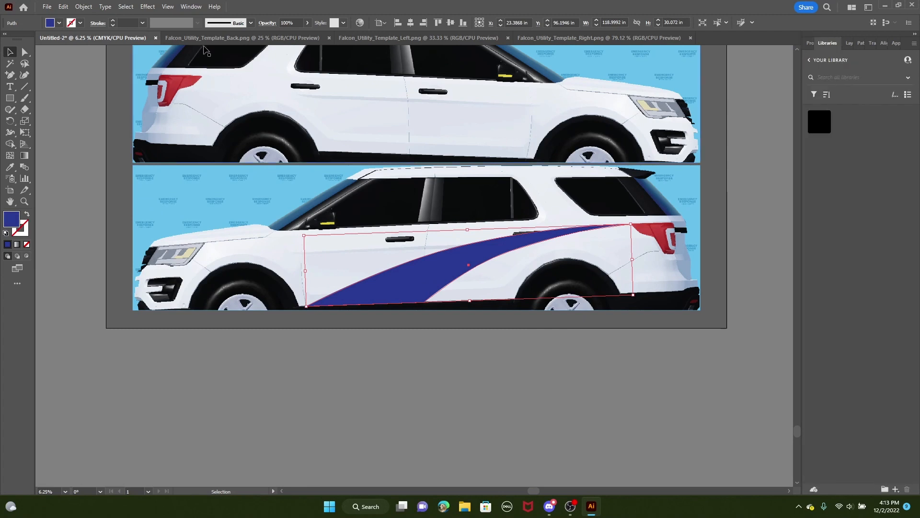
{"action": "left_click", "coordinate": [810, 45]}
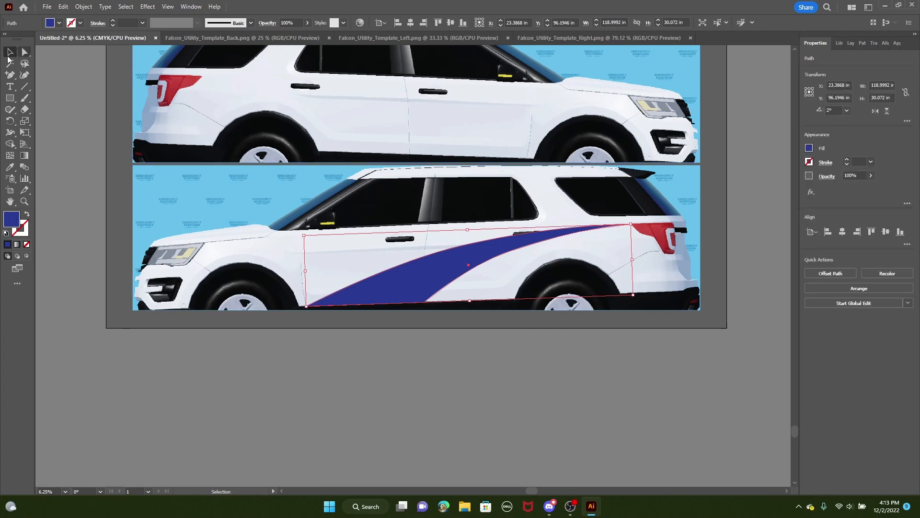
{"action": "left_click", "coordinate": [527, 329]}
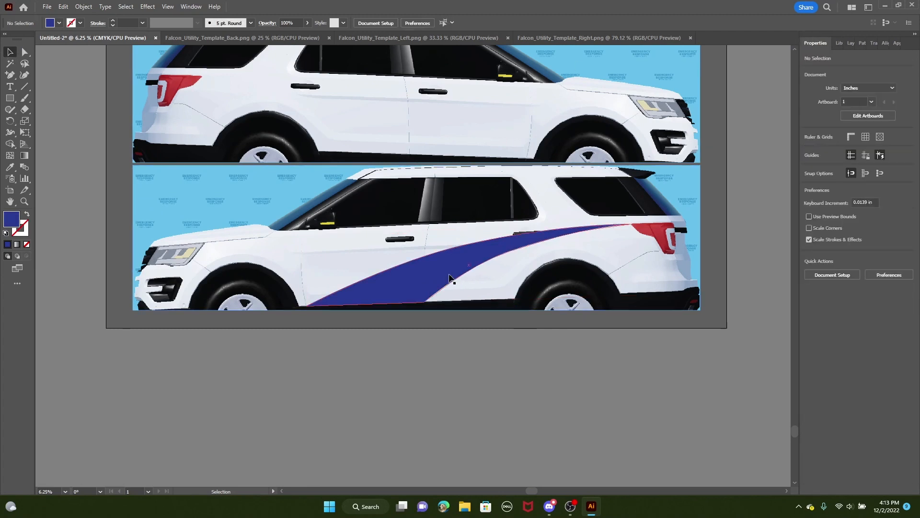
Copy the blue stripe from the lower side view and paste a duplicate near the upper side view
{"action": "left_click", "coordinate": [450, 279]}
{"action": "key", "text": "ctrl+c"}
{"action": "scroll", "coordinate": [444, 285], "scroll_direction": "up", "scroll_amount": 3}
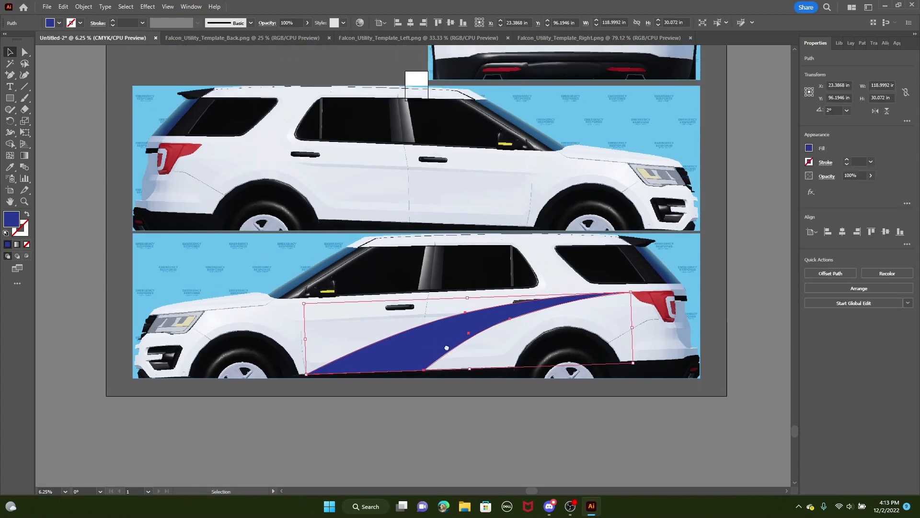
{"action": "key", "text": "ctrl+v"}
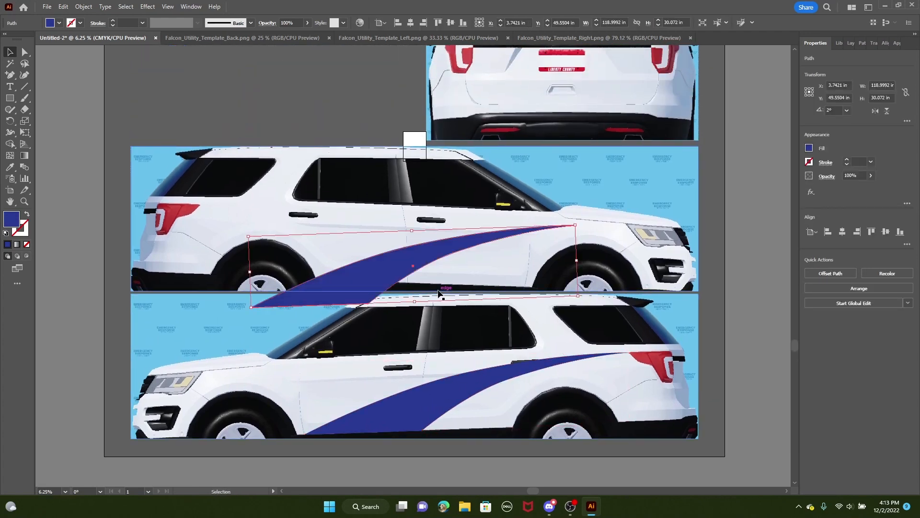
Reflect the pasted stripe across the vertical axis
{"action": "scroll", "coordinate": [373, 291], "scroll_direction": "up", "scroll_amount": 1}
{"action": "right_click", "coordinate": [381, 288]}
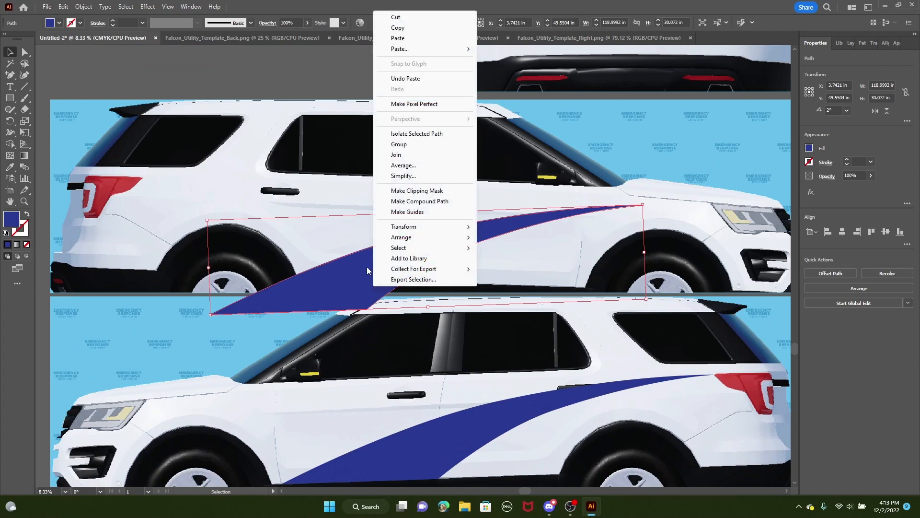
{"action": "mouse_move", "coordinate": [422, 230]}
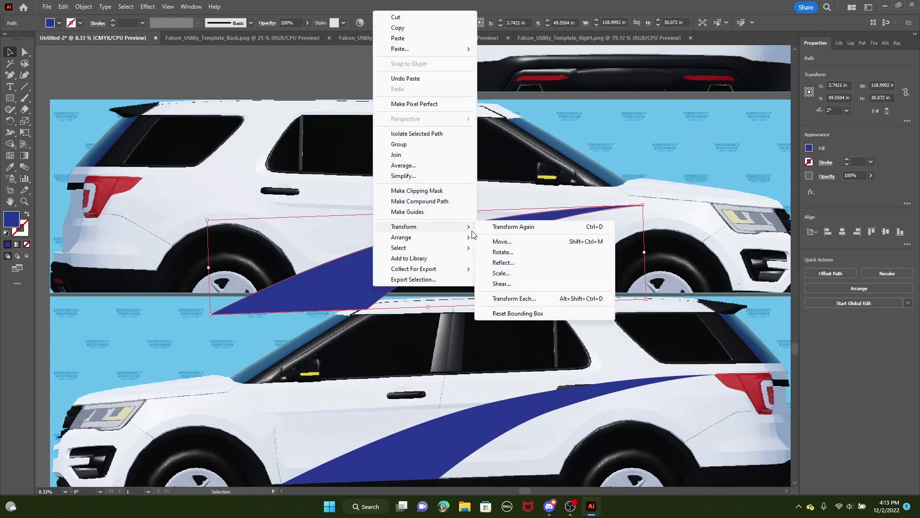
{"action": "left_click", "coordinate": [502, 263]}
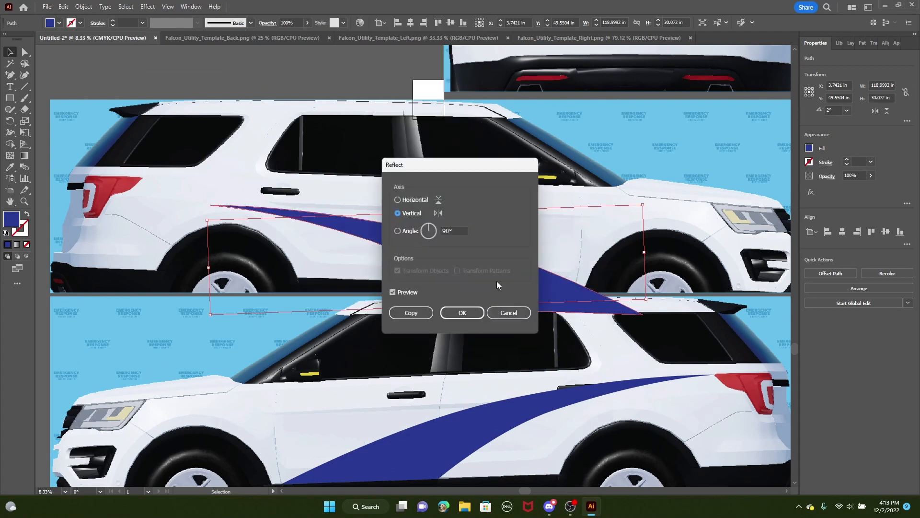
{"action": "left_click", "coordinate": [468, 313]}
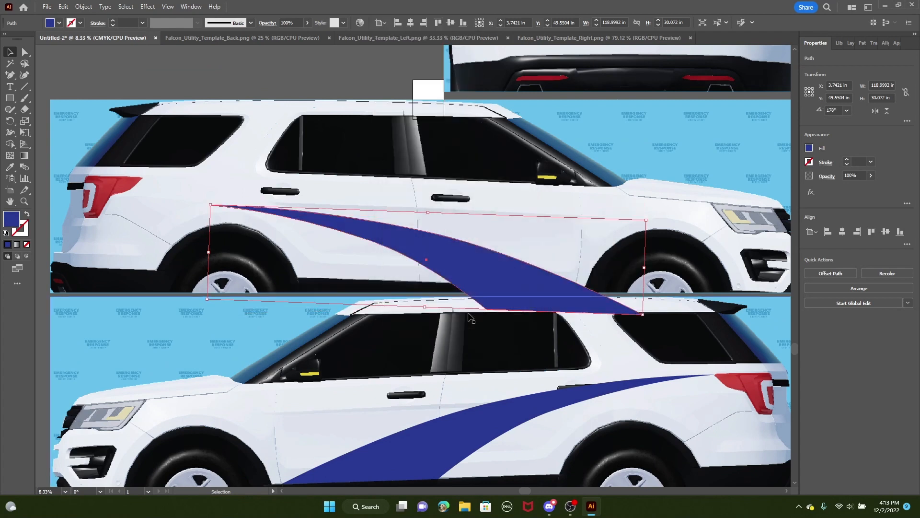
Position the mirrored stripe on the upper side view with its rear tip at the taillight and its base on the sill, and deselect it
{"action": "left_click_drag", "start_coordinate": [522, 279], "coordinate": [480, 250]}
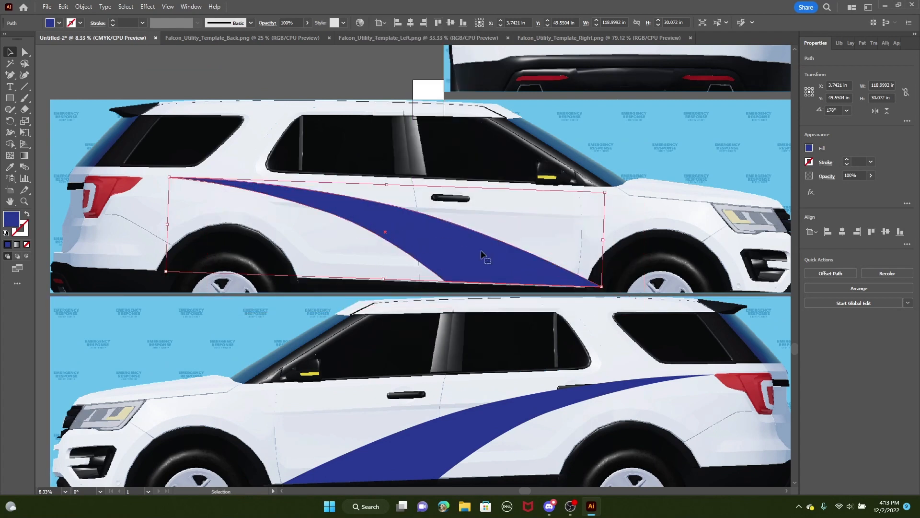
{"action": "left_click_drag", "start_coordinate": [550, 277], "coordinate": [521, 276]}
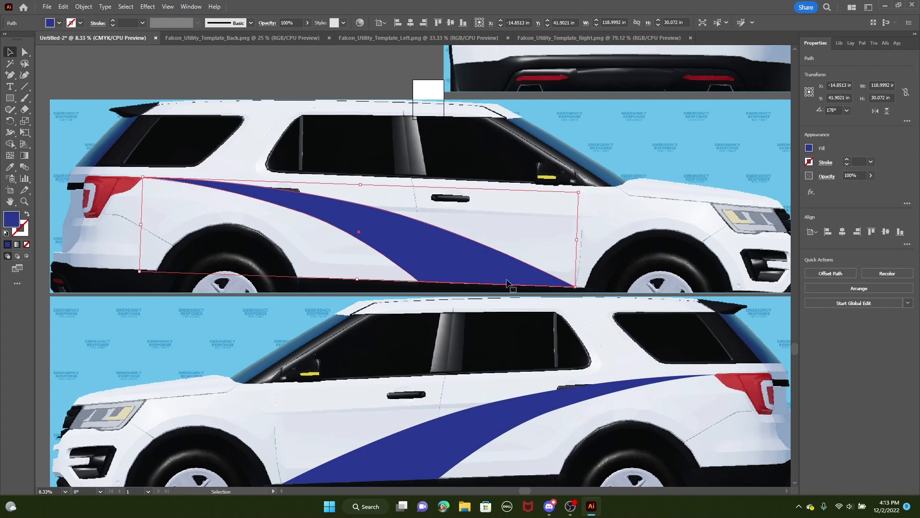
{"action": "right_click", "coordinate": [507, 283]}
{"action": "mouse_move", "coordinate": [516, 220]}
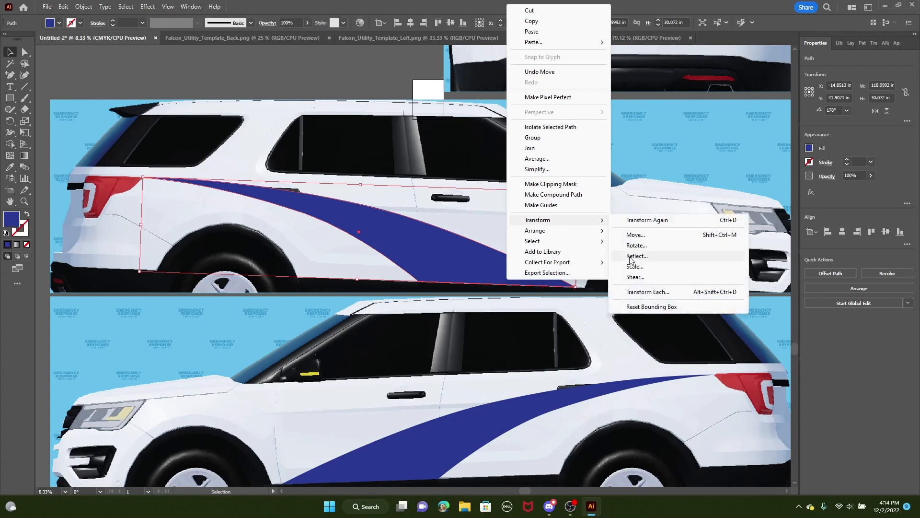
{"action": "left_click", "coordinate": [242, 72]}
Nudge the mirrored stripe slightly down until its bottom edge covers the light sill line on the upper side view, and deselect it
{"action": "scroll", "coordinate": [449, 258], "scroll_direction": "up", "scroll_amount": 2}
{"action": "left_click_drag", "start_coordinate": [592, 352], "coordinate": [442, 258]}
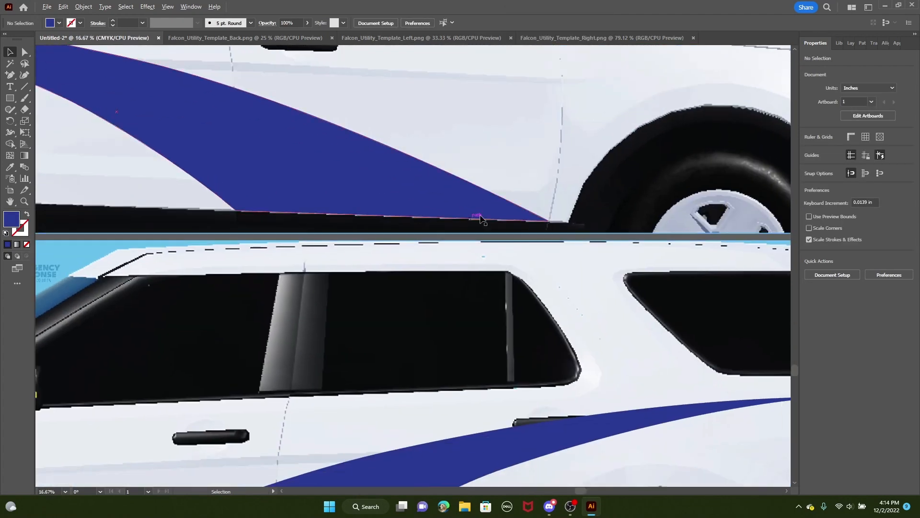
{"action": "left_click", "coordinate": [481, 218]}
{"action": "scroll", "coordinate": [428, 177], "scroll_direction": "up", "scroll_amount": 5}
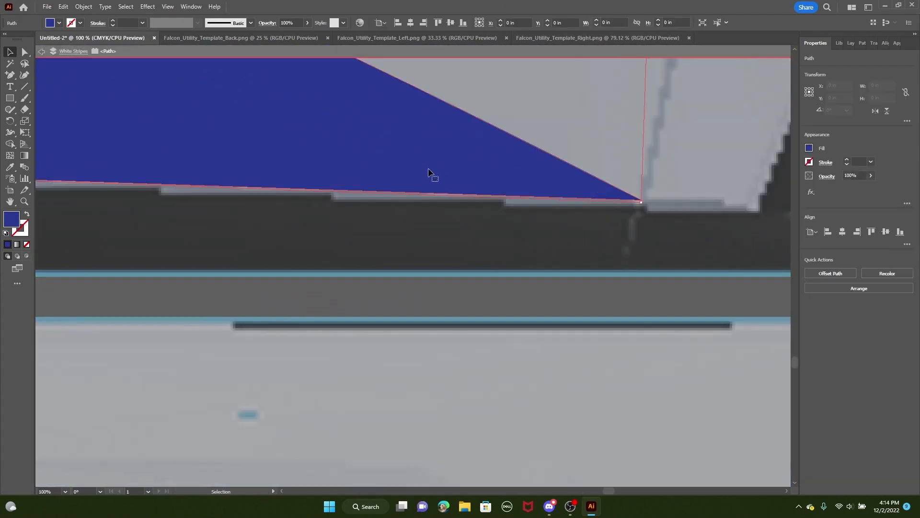
{"action": "left_click", "coordinate": [436, 51]}
{"action": "mouse_move", "coordinate": [446, 155]}
{"action": "left_mouse_down"}
{"action": "mouse_move", "coordinate": [451, 162]}
{"action": "mouse_move", "coordinate": [447, 155]}
{"action": "left_mouse_up"}
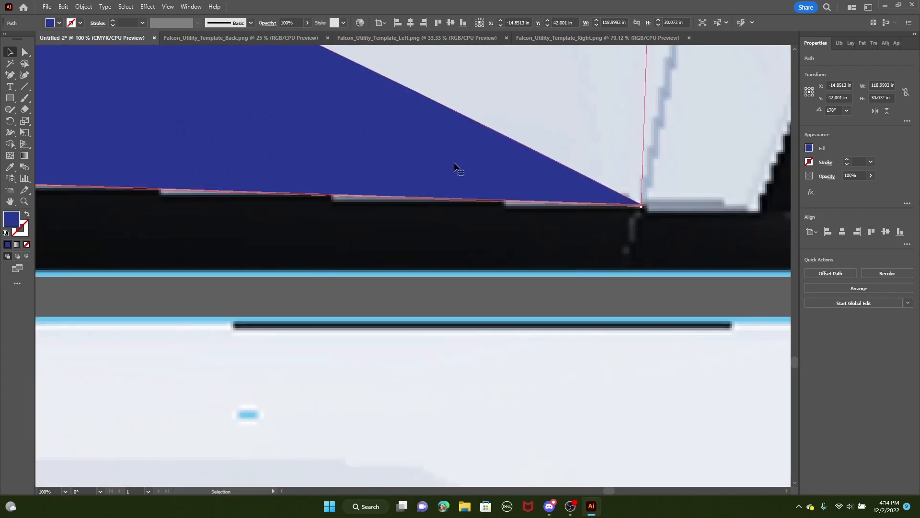
{"action": "key", "text": "shift+Down"}
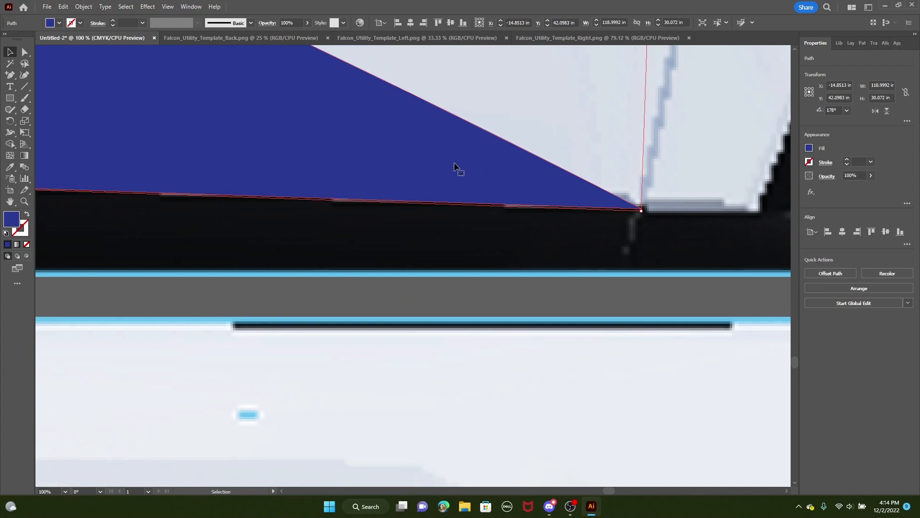
{"action": "left_click", "coordinate": [556, 291]}
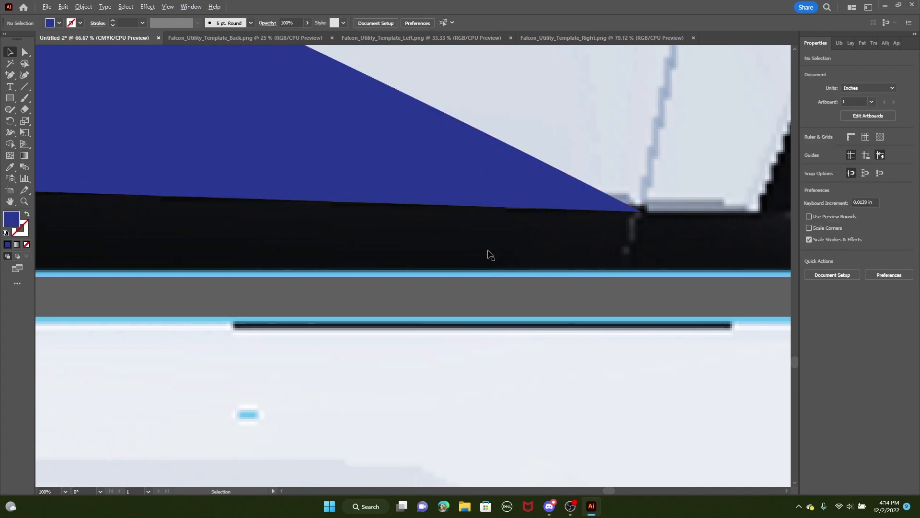
Nudge the original stripe on the lower side view slightly down to cover its light sill line, and deselect it
{"action": "scroll", "coordinate": [490, 250], "scroll_direction": "down", "scroll_amount": 3}
{"action": "left_click_drag", "start_coordinate": [445, 379], "coordinate": [605, 177]}
{"action": "scroll", "coordinate": [503, 269], "scroll_direction": "down", "scroll_amount": 1}
{"action": "left_click_drag", "start_coordinate": [201, 341], "coordinate": [499, 98]}
{"action": "scroll", "coordinate": [500, 99], "scroll_direction": "down", "scroll_amount": 1}
{"action": "scroll", "coordinate": [399, 119], "scroll_direction": "up", "scroll_amount": 2}
{"action": "left_click_drag", "start_coordinate": [400, 119], "coordinate": [349, 339]}
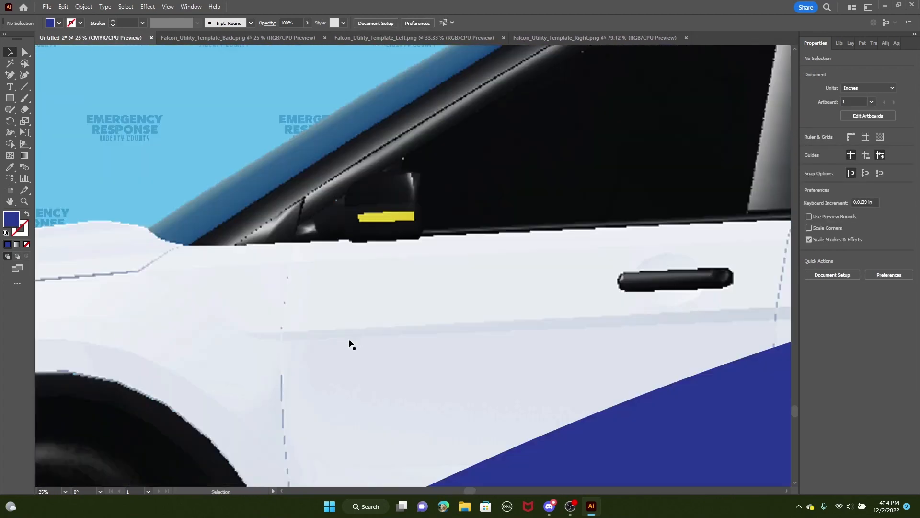
{"action": "scroll", "coordinate": [397, 109], "scroll_direction": "down", "scroll_amount": 5}
{"action": "left_click", "coordinate": [442, 198]}
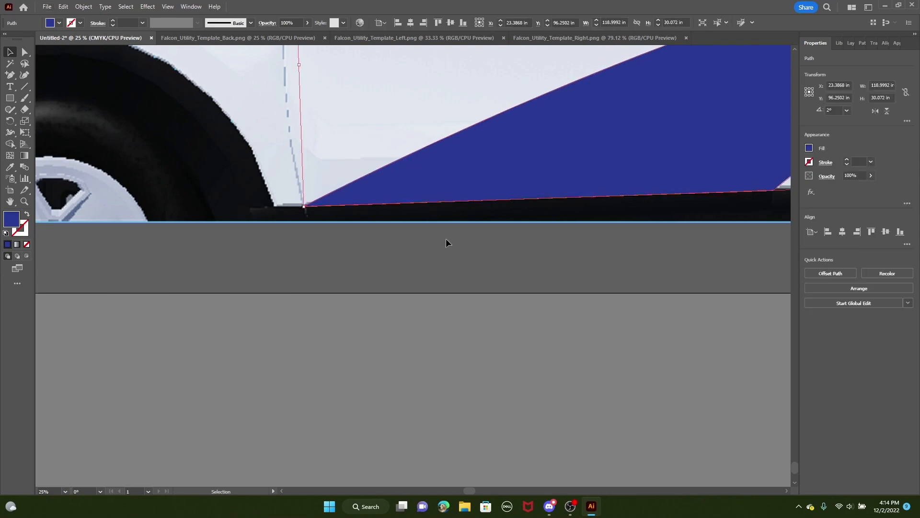
{"action": "left_click", "coordinate": [444, 260]}
Try nudging the original stripe on the lower side view slightly toward the front of the vehicle
{"action": "scroll", "coordinate": [444, 260], "scroll_direction": "down", "scroll_amount": 2}
{"action": "scroll", "coordinate": [557, 311], "scroll_direction": "down", "scroll_amount": 1}
{"action": "left_click_drag", "start_coordinate": [597, 351], "coordinate": [573, 183]}
{"action": "left_click", "coordinate": [426, 230]}
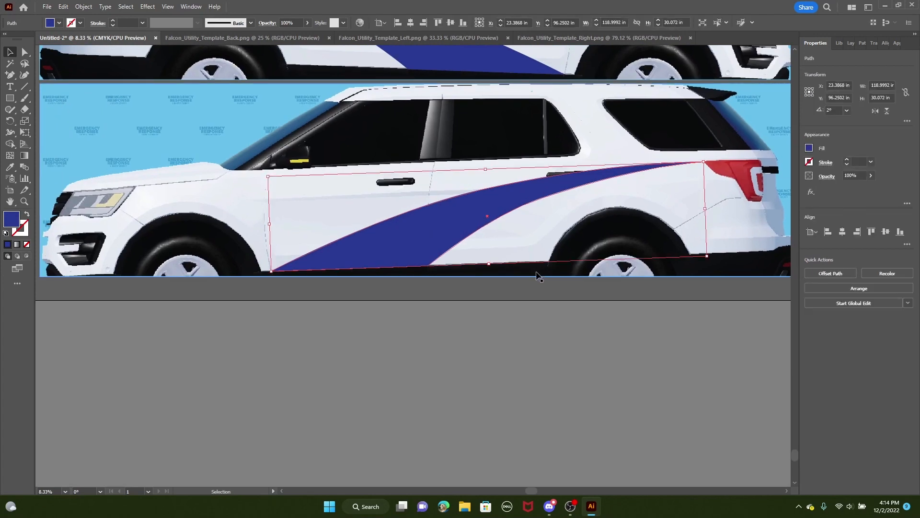
{"action": "key", "text": "a"}
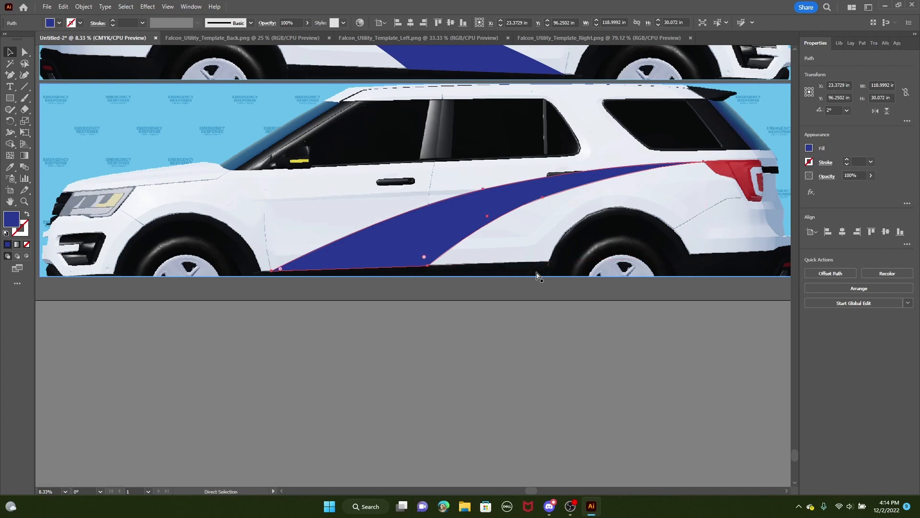
{"action": "key", "text": "v"}
{"action": "key", "text": "shift+Left"}
{"action": "key", "text": "shift+Left"}
{"action": "key", "text": "shift+Left"}
{"action": "key", "text": "shift+Left"}
{"action": "key", "text": "shift+Left"}
{"action": "key", "text": "shift+Left"}
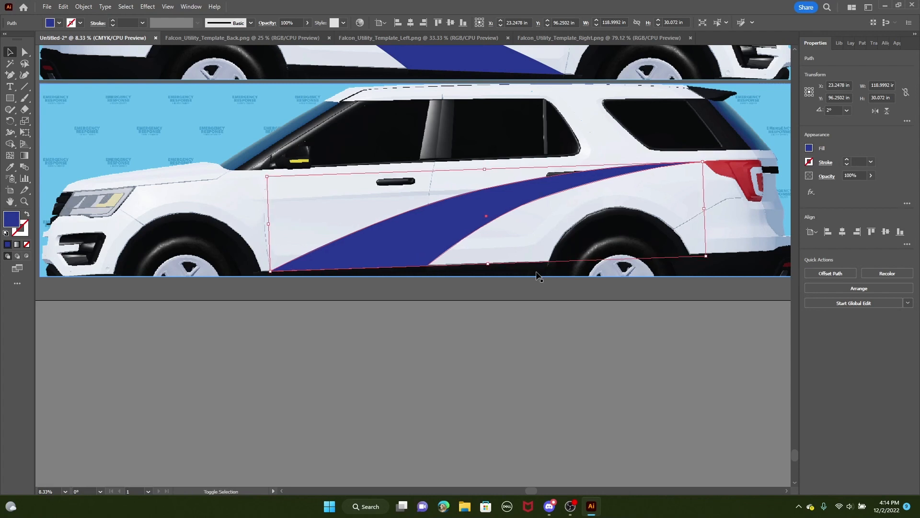
Nudge the original stripe back toward the taillight and slightly up along the sill
{"action": "key", "text": "a"}
{"action": "key", "text": "shift+Right"}
{"action": "key", "text": "shift+Right"}
{"action": "key", "text": "shift+Right"}
{"action": "key", "text": "shift+Right"}
{"action": "key", "text": "shift+Right"}
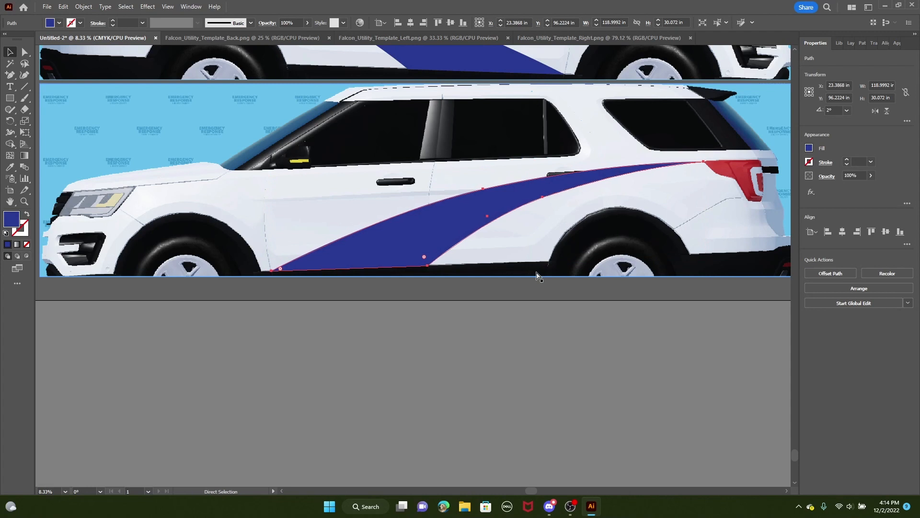
Fine-tune the original stripe on the lower side view to X 23.3868 in, Y 96.2641 in, and deselect it
{"action": "key", "text": "Up"}
{"action": "key", "text": "Up"}
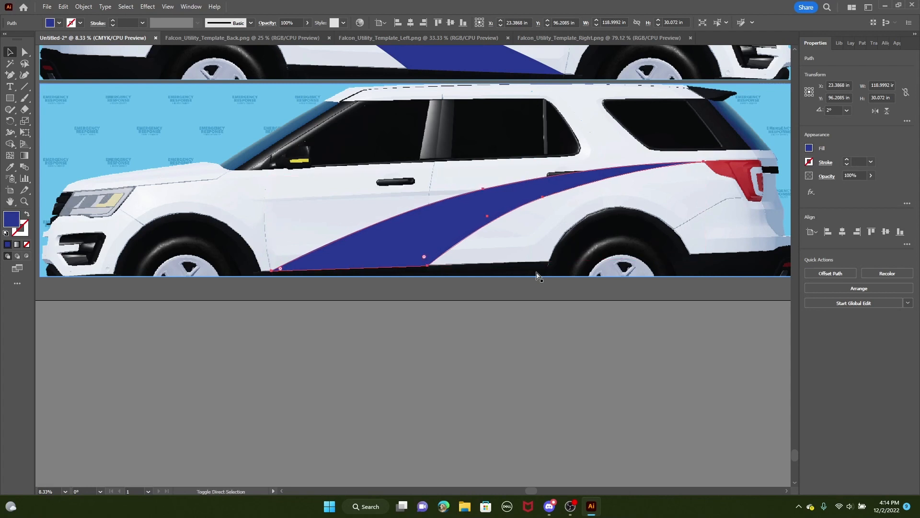
{"action": "key", "text": "Down"}
{"action": "key", "text": "Down"}
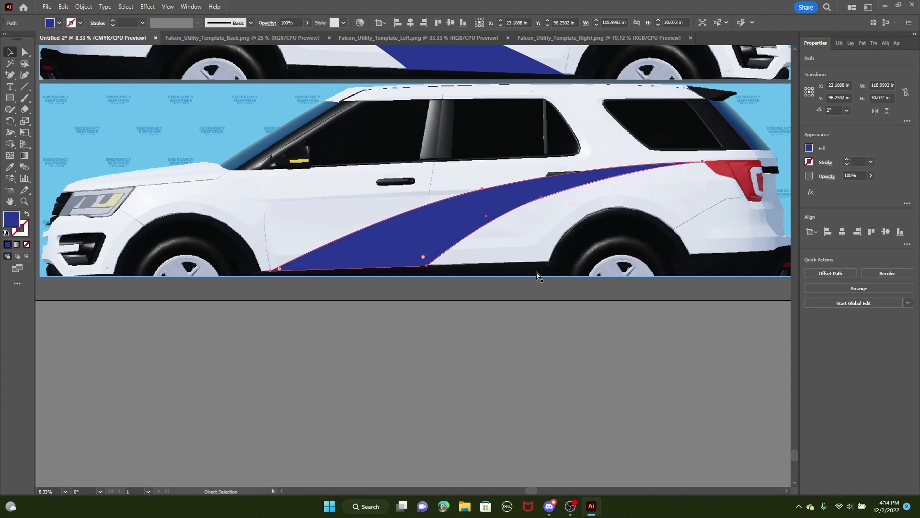
{"action": "key", "text": "v"}
{"action": "left_click", "coordinate": [528, 301]}
{"action": "left_click", "coordinate": [438, 240]}
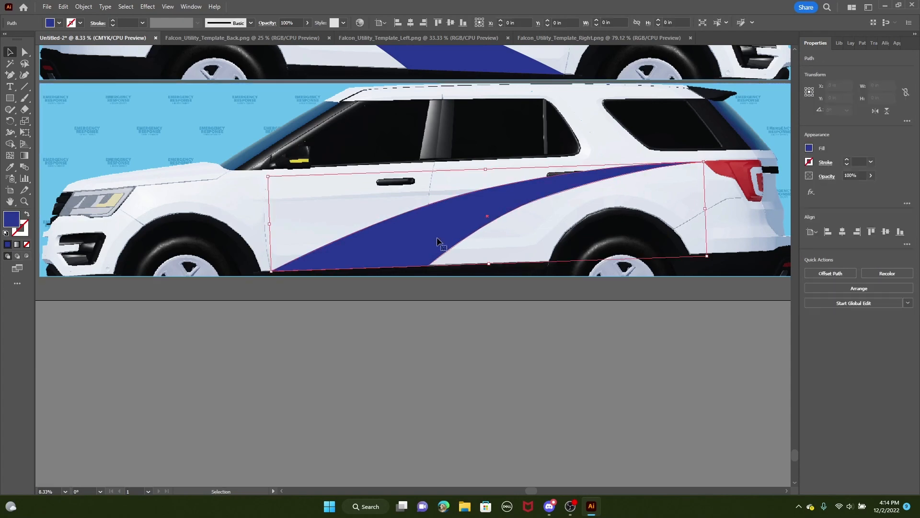
{"action": "key", "text": "Down"}
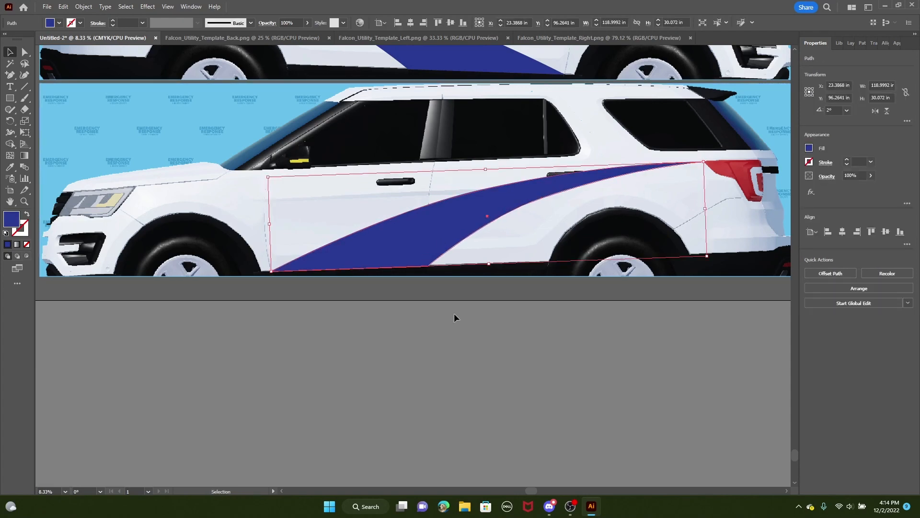
{"action": "left_click", "coordinate": [454, 313]}
Create a new layer named Logo above the White Stripes layer
{"action": "left_click_drag", "start_coordinate": [381, 108], "coordinate": [534, 180]}
{"action": "key", "text": "ctrl+minus"}
{"action": "left_click", "coordinate": [851, 44]}
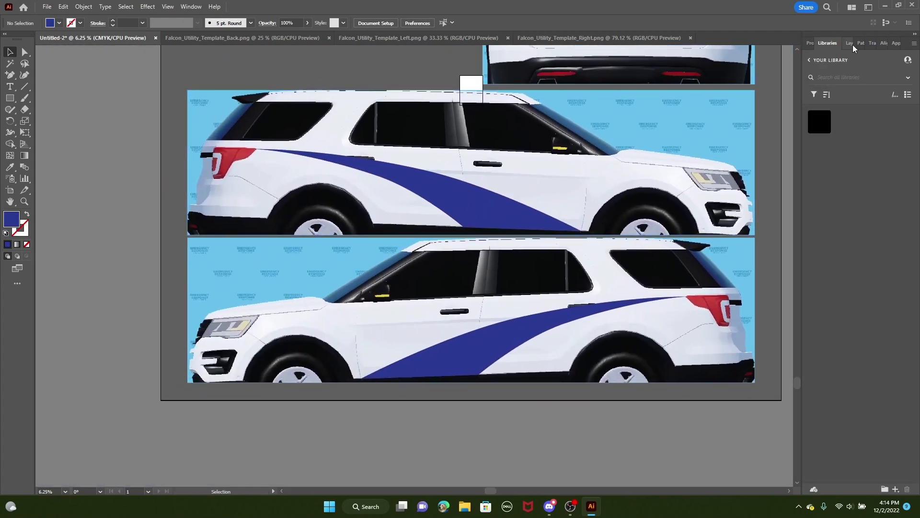
{"action": "left_click", "coordinate": [914, 44]}
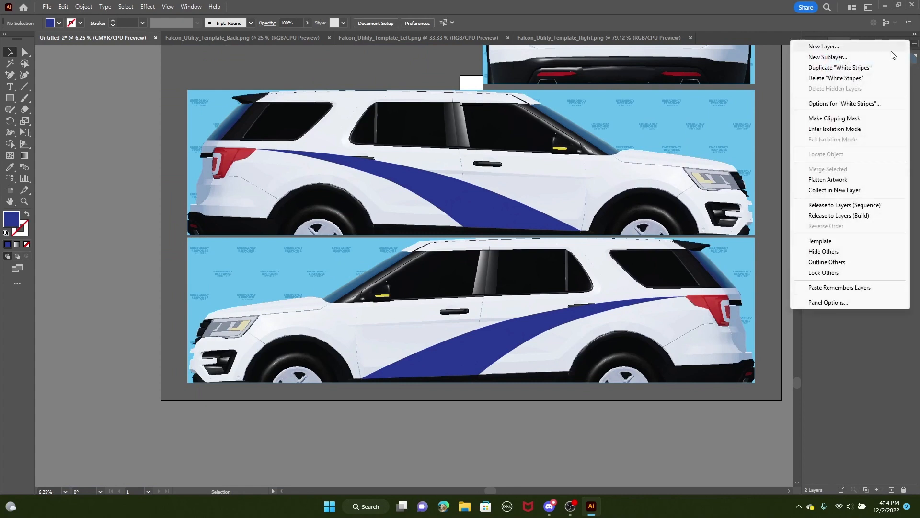
{"action": "left_click", "coordinate": [862, 48]}
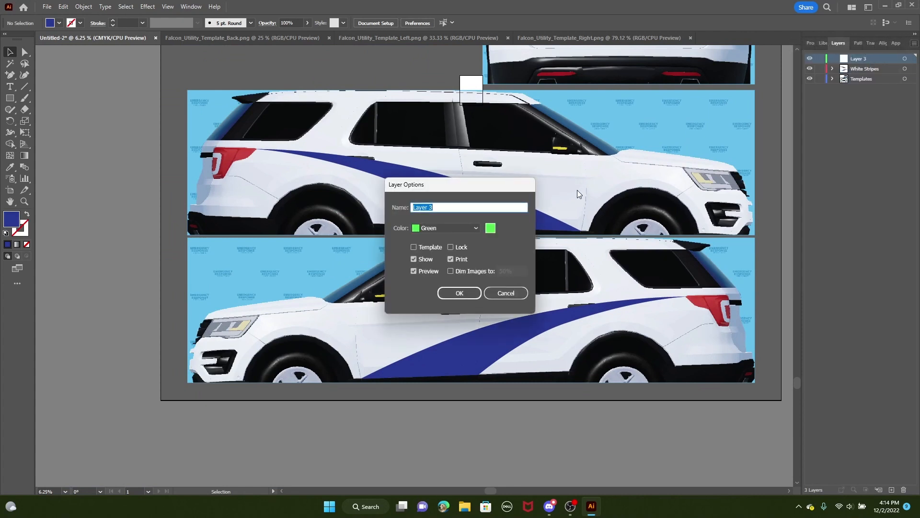
{"action": "key", "text": "Return"}
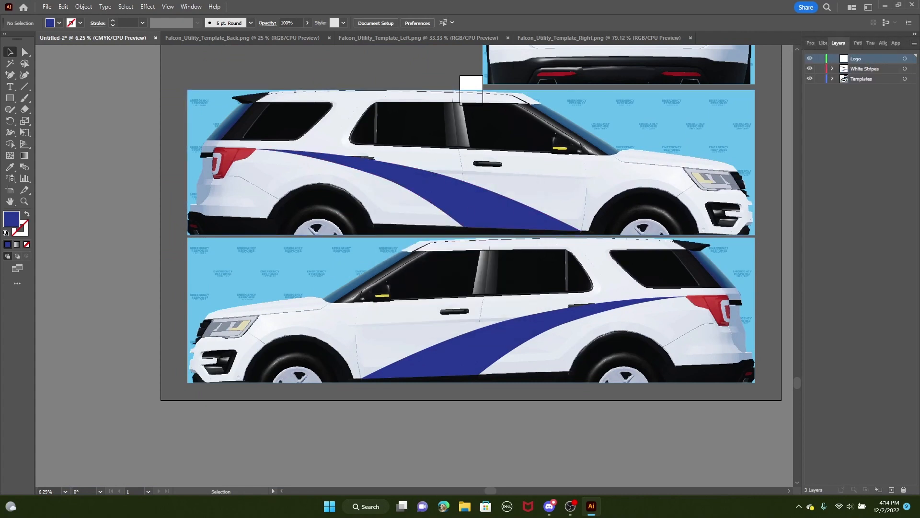
Close the separate back, left and right Falcon Utility template images, keeping the livery document open
{"action": "left_click", "coordinate": [329, 38]}
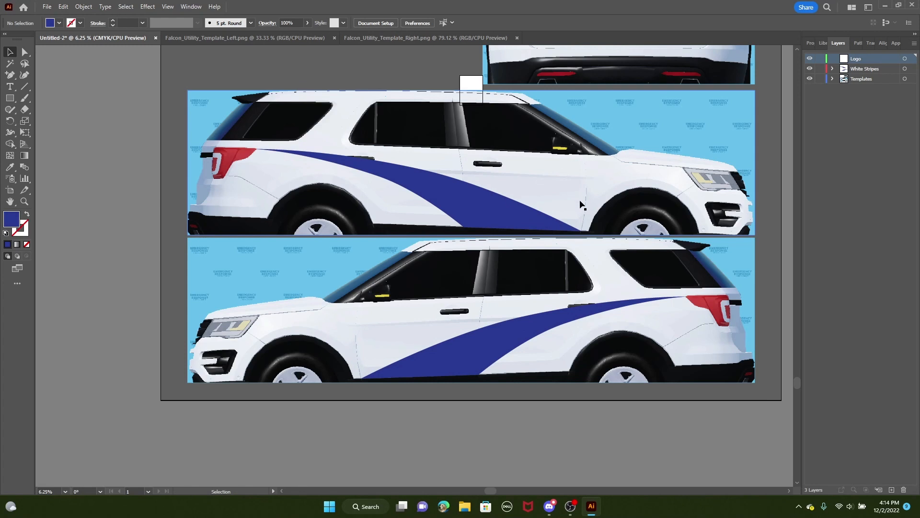
{"action": "scroll", "coordinate": [580, 205], "scroll_direction": "up", "scroll_amount": 2}
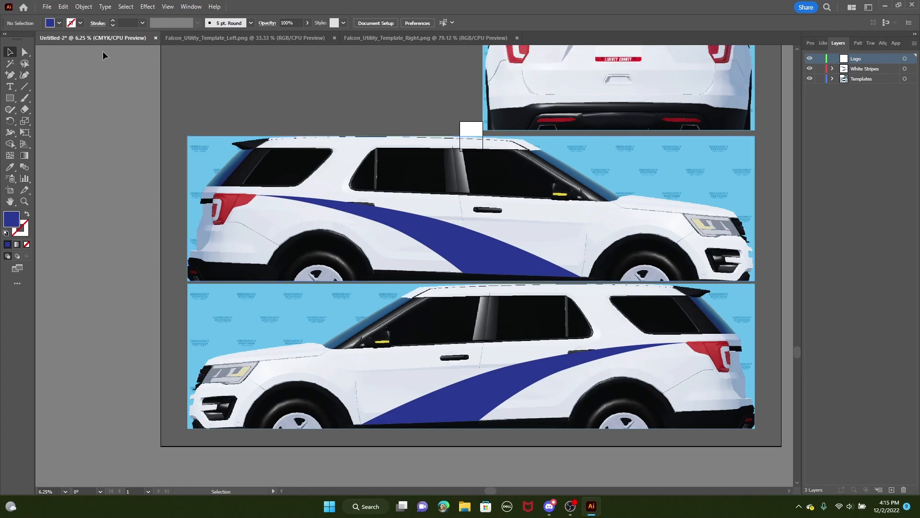
{"action": "left_click", "coordinate": [334, 38]}
{"action": "left_click", "coordinate": [338, 37]}
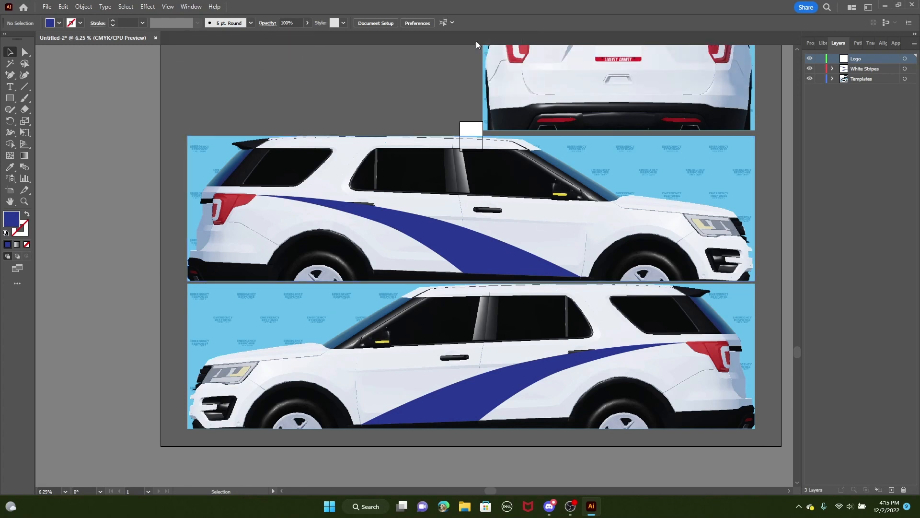
Open the Matto Logo image from the Pictures folder as its own document
{"action": "left_click", "coordinate": [46, 7]}
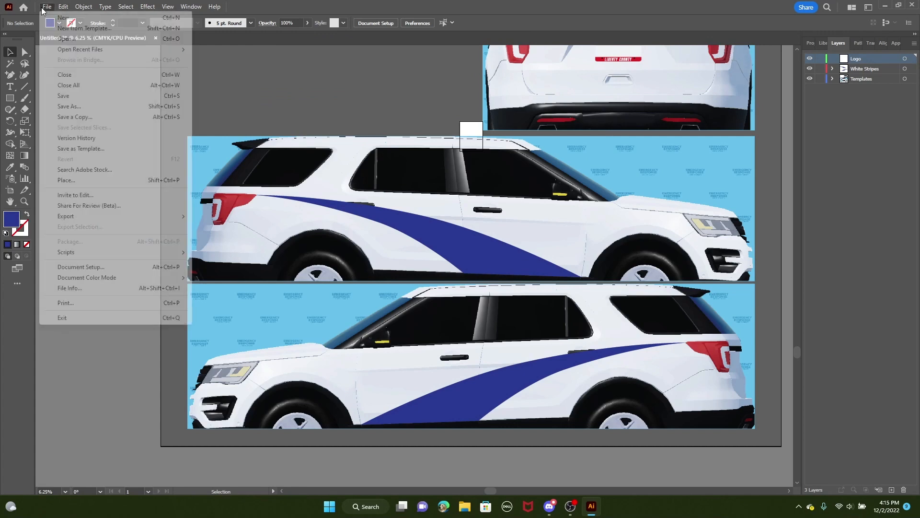
{"action": "mouse_move", "coordinate": [62, 6]}
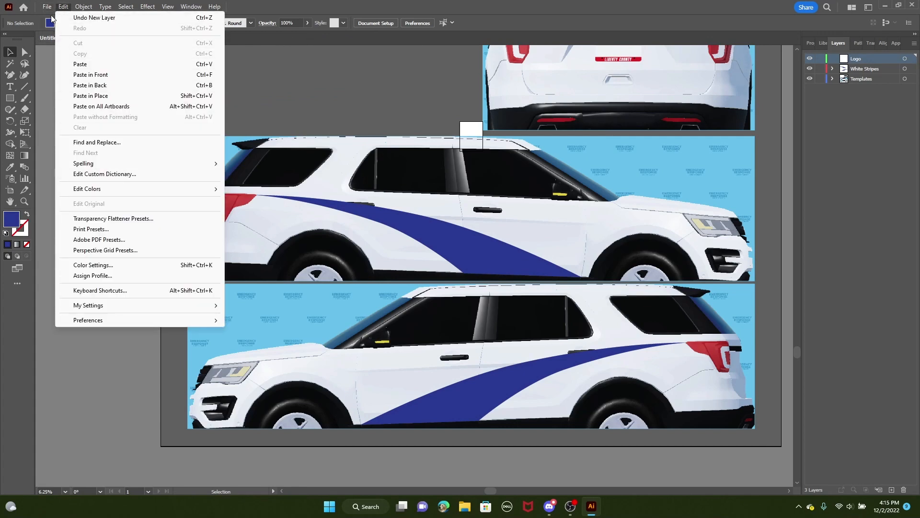
{"action": "left_click", "coordinate": [67, 39]}
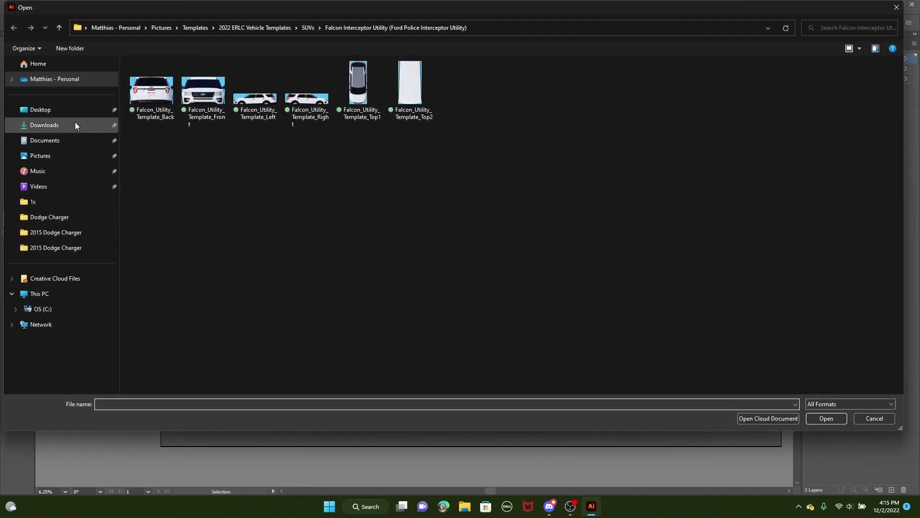
{"action": "left_click", "coordinate": [30, 156]}
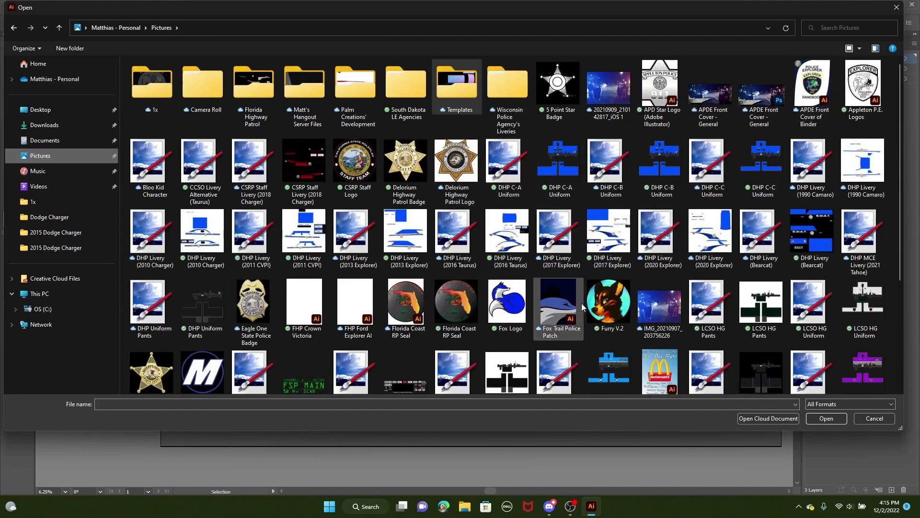
{"action": "scroll", "coordinate": [580, 303], "scroll_direction": "down", "scroll_amount": 3}
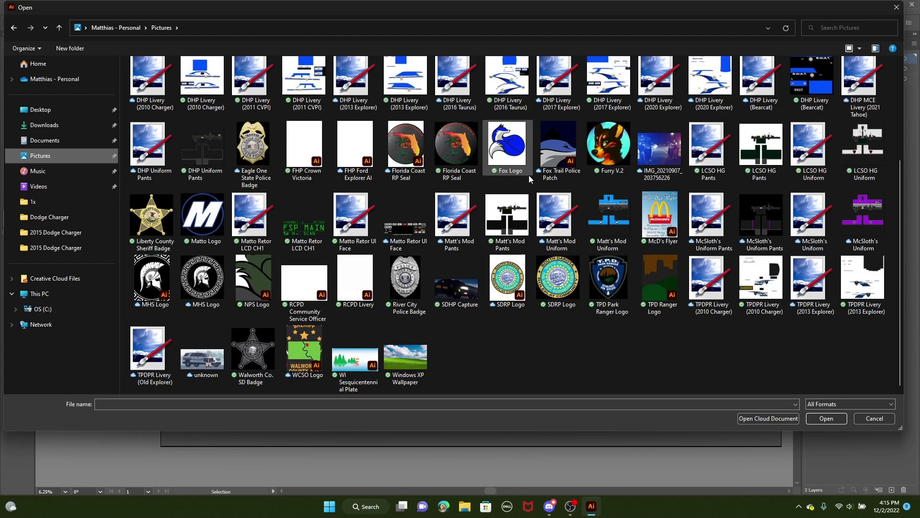
{"action": "scroll", "coordinate": [240, 312], "scroll_direction": "up", "scroll_amount": 3}
{"action": "scroll", "coordinate": [218, 332], "scroll_direction": "down", "scroll_amount": 3}
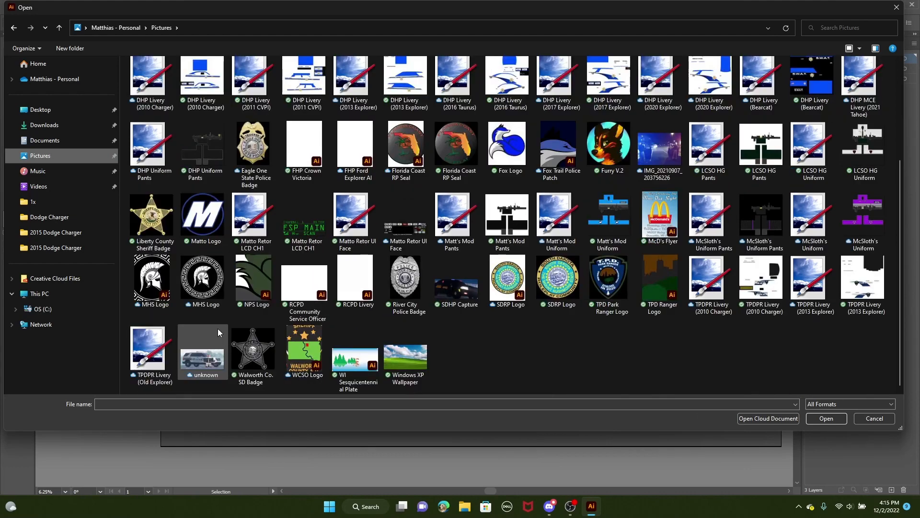
{"action": "left_click", "coordinate": [202, 216]}
{"action": "left_click", "coordinate": [826, 418]}
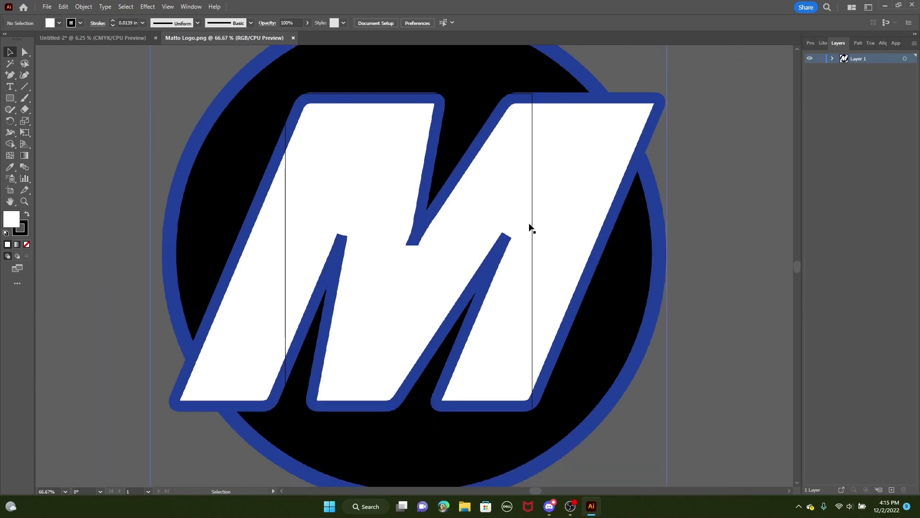
Examine the edge quality of the Matto Logo image at high magnification
{"action": "scroll", "coordinate": [425, 210], "scroll_direction": "up", "scroll_amount": 4}
{"action": "scroll", "coordinate": [525, 231], "scroll_direction": "down", "scroll_amount": 5}
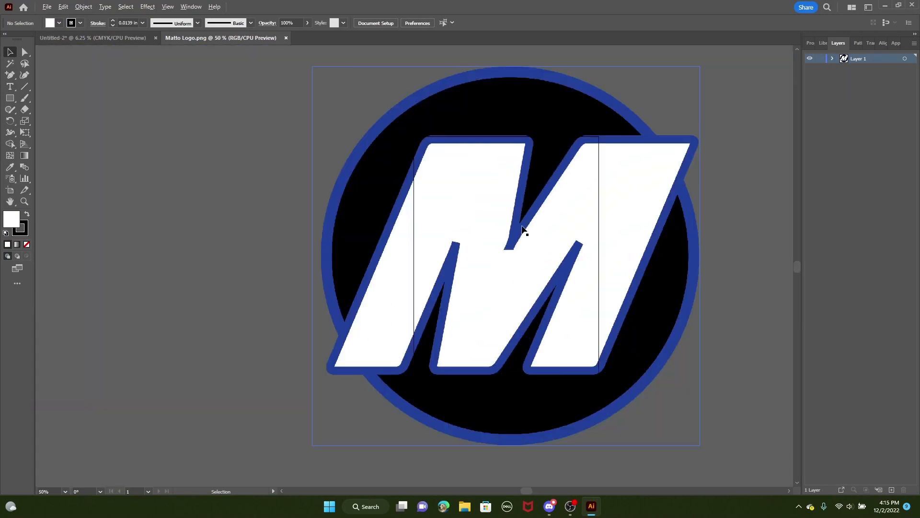
{"action": "scroll", "coordinate": [487, 208], "scroll_direction": "up", "scroll_amount": 7}
{"action": "scroll", "coordinate": [548, 202], "scroll_direction": "up", "scroll_amount": 2}
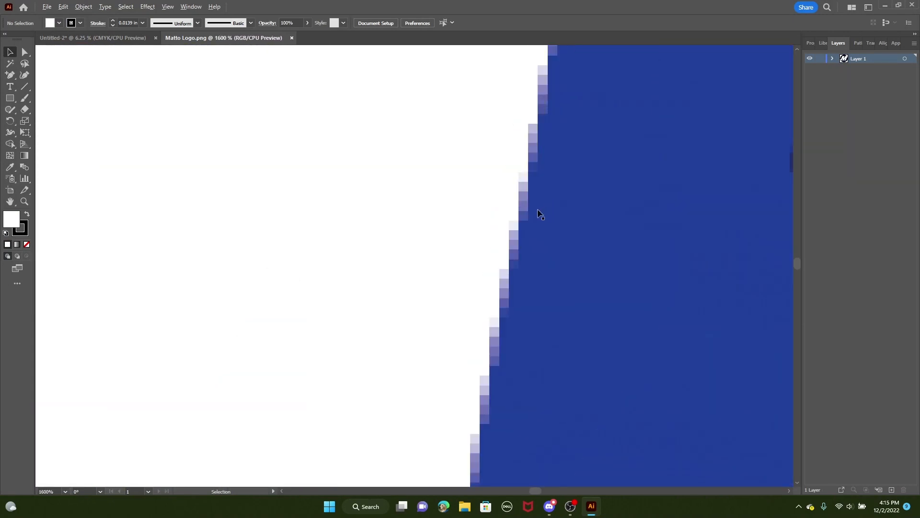
{"action": "scroll", "coordinate": [532, 221], "scroll_direction": "down", "scroll_amount": 8}
{"action": "scroll", "coordinate": [594, 230], "scroll_direction": "up", "scroll_amount": 1}
{"action": "left_click_drag", "start_coordinate": [591, 225], "coordinate": [520, 282]}
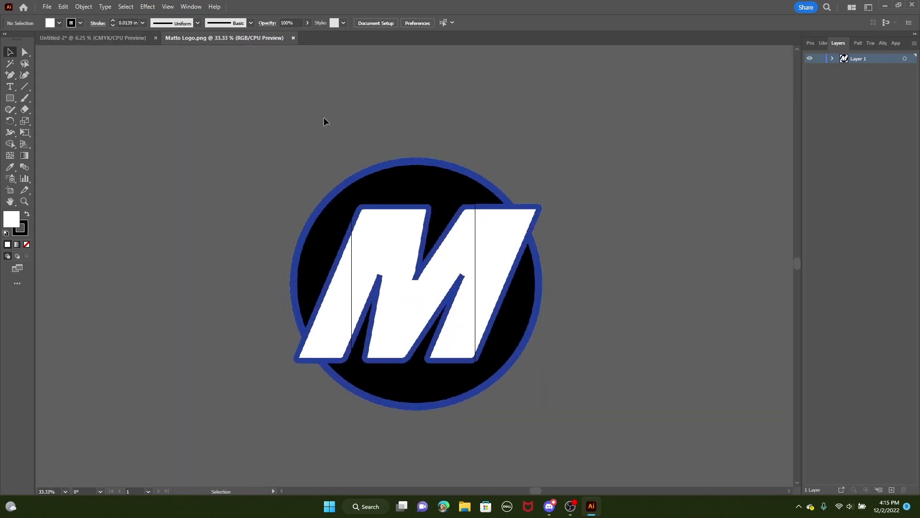
Trace the Matto Logo image with the Low Fidelity Photo preset
{"action": "left_click", "coordinate": [411, 303]}
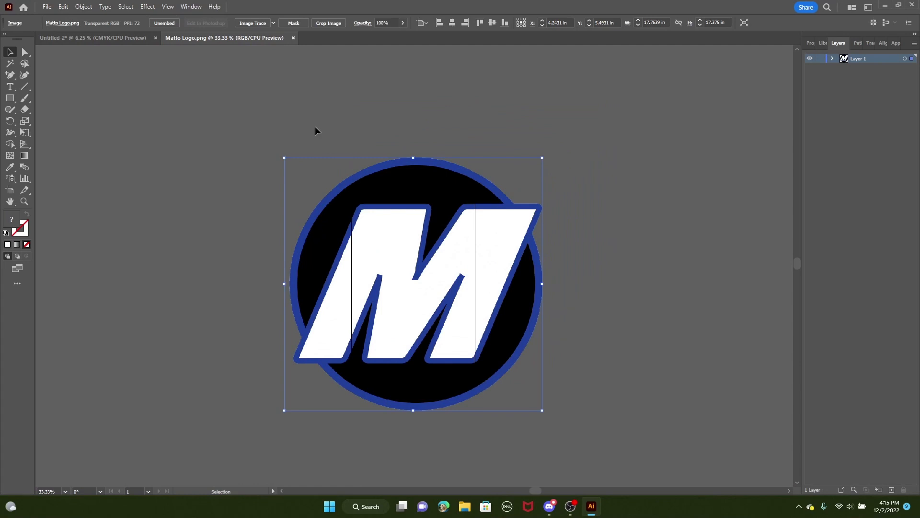
{"action": "left_click", "coordinate": [273, 23]}
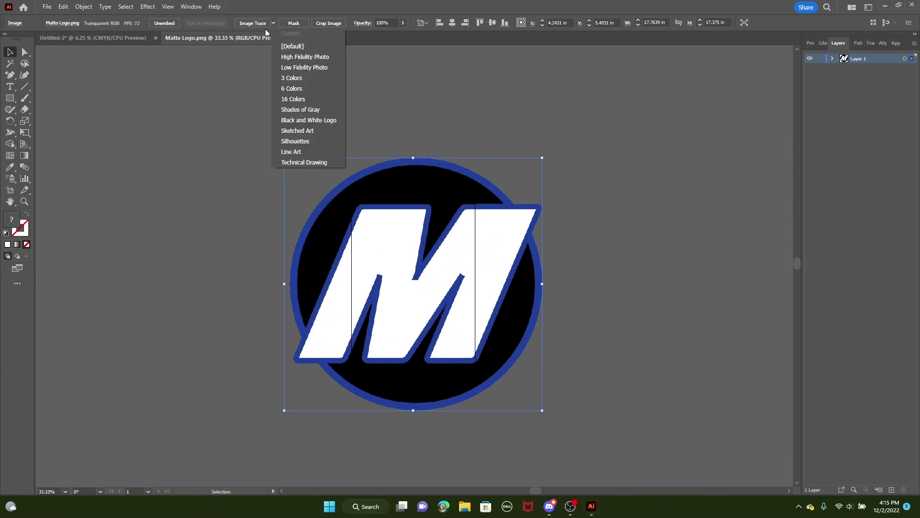
{"action": "left_click", "coordinate": [294, 68]}
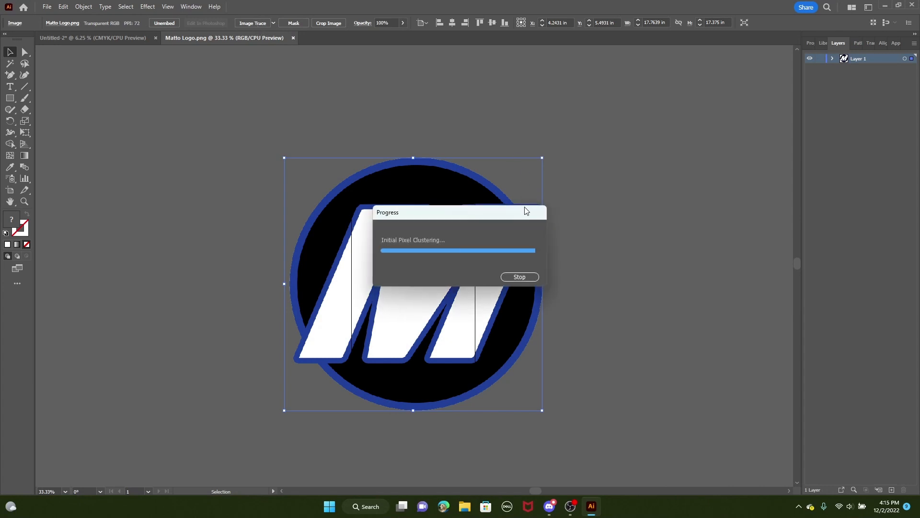
Expand the traced logo into paths and delete the white background around the circle
{"action": "left_click", "coordinate": [25, 51]}
{"action": "left_click", "coordinate": [275, 168]}
{"action": "left_click", "coordinate": [294, 181]}
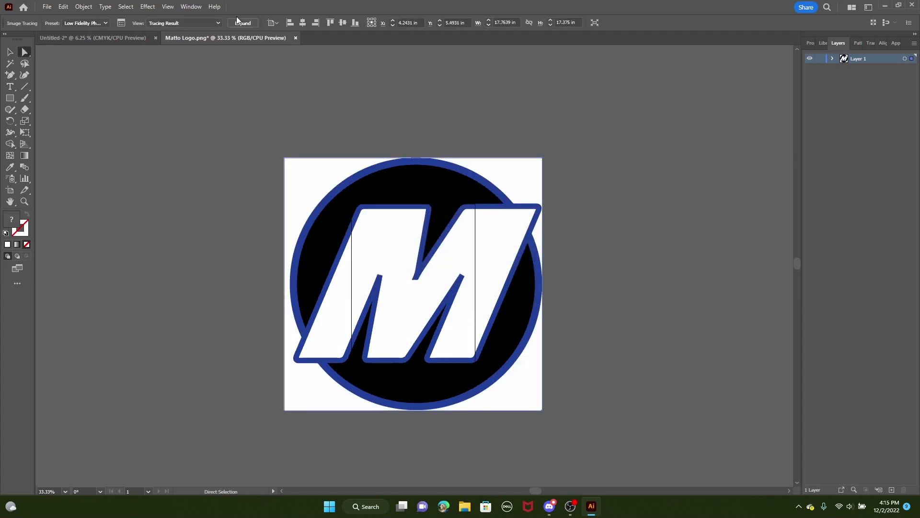
{"action": "left_click", "coordinate": [251, 26]}
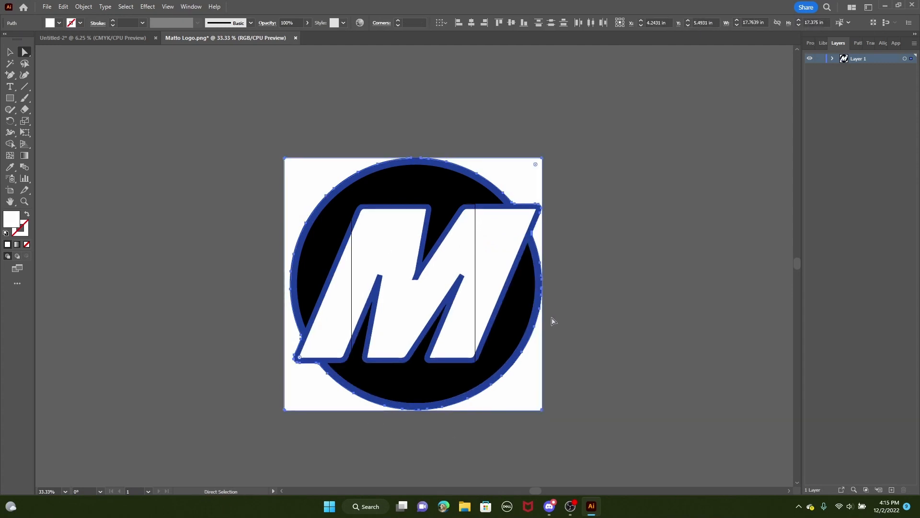
{"action": "key", "text": "Delete"}
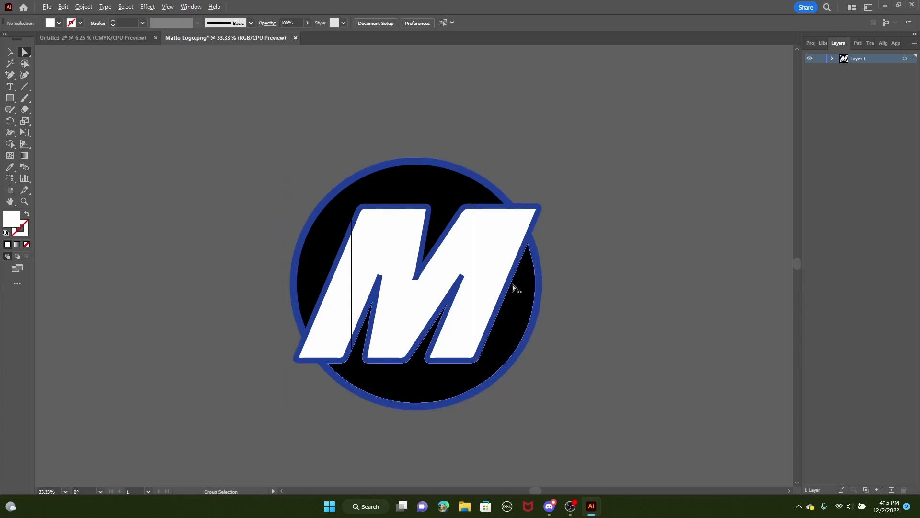
Copy the traced logo into the livery document's Logo layer and place it on the front door of the upper side view
{"action": "left_click", "coordinate": [403, 250]}
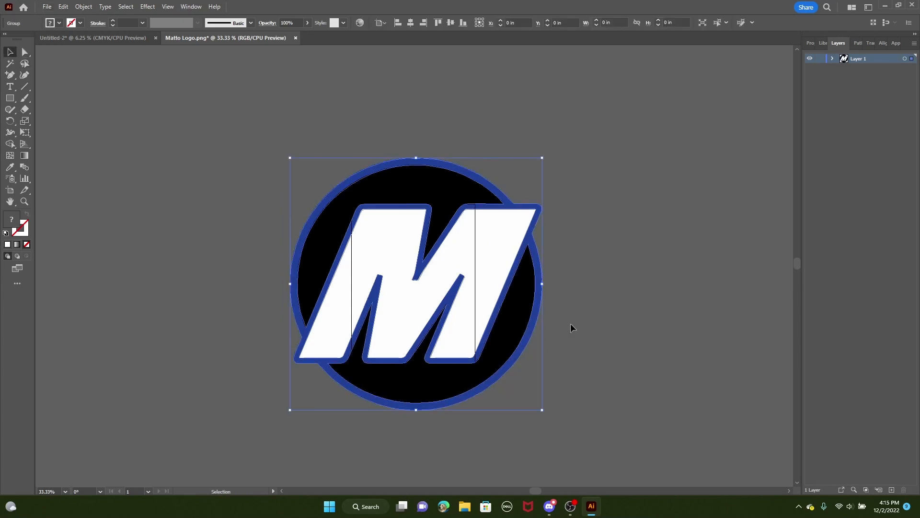
{"action": "left_click", "coordinate": [104, 34]}
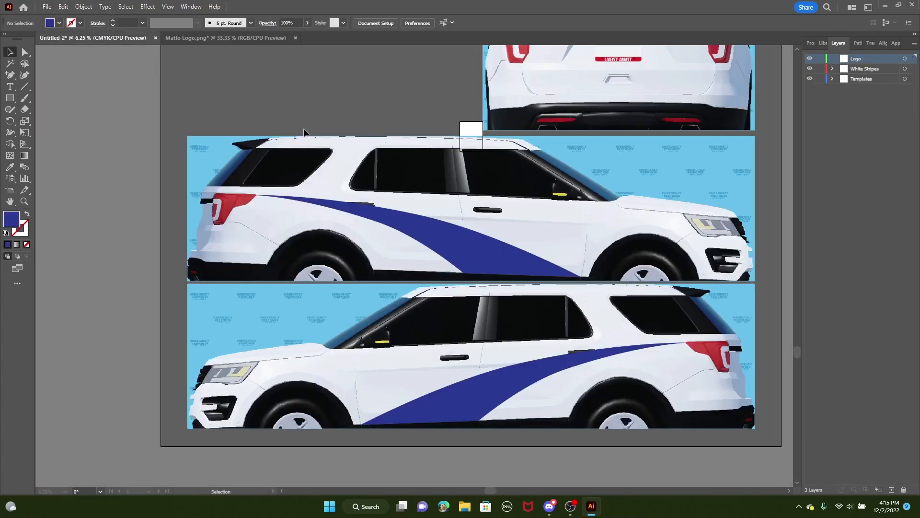
{"action": "left_click", "coordinate": [226, 38]}
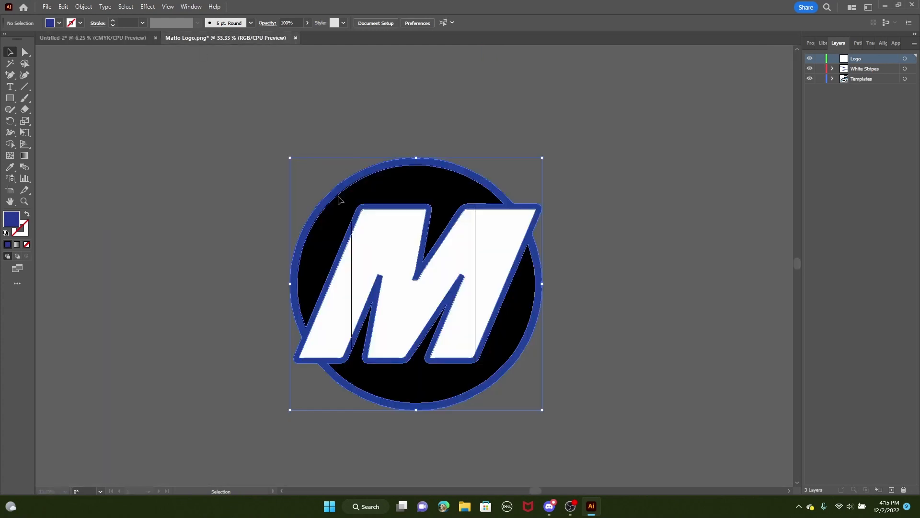
{"action": "left_click", "coordinate": [103, 38]}
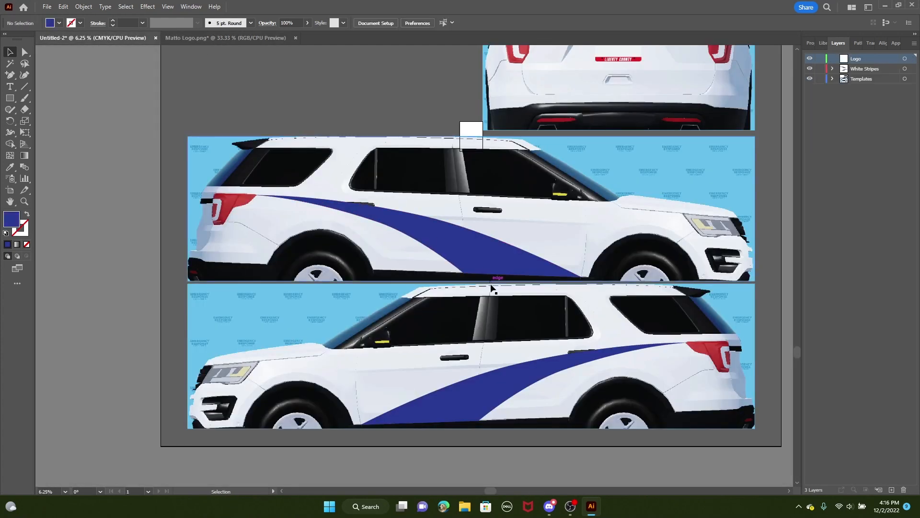
{"action": "key", "text": "ctrl+v"}
{"action": "left_click_drag", "start_coordinate": [414, 266], "coordinate": [520, 231]}
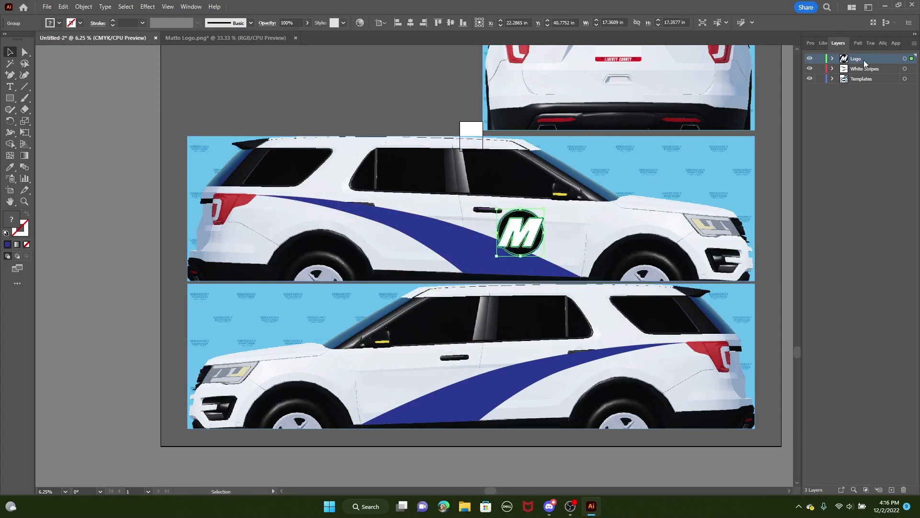
Shift the logo on the upper side view's front door toward the front wheel, to about X 24.09 in, Y 40.74 in
{"action": "scroll", "coordinate": [525, 277], "scroll_direction": "up", "scroll_amount": 3}
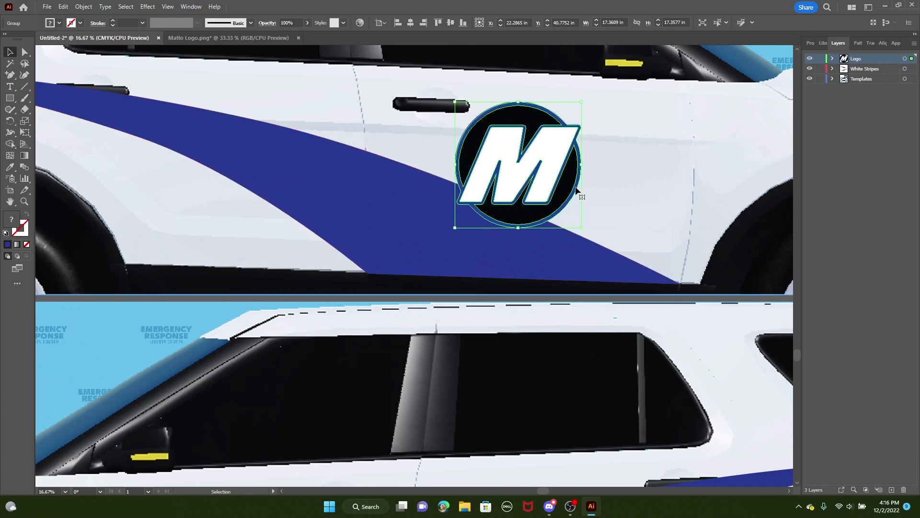
{"action": "mouse_move", "coordinate": [545, 158]}
{"action": "left_mouse_down"}
{"action": "mouse_move", "coordinate": [547, 170]}
{"action": "mouse_move", "coordinate": [460, 183]}
{"action": "mouse_move", "coordinate": [446, 202]}
{"action": "mouse_move", "coordinate": [538, 167]}
{"action": "left_mouse_up"}
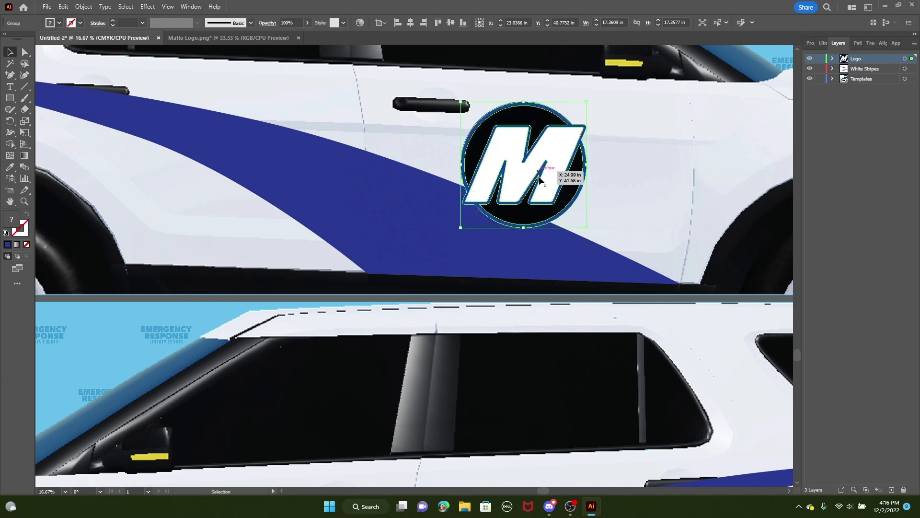
{"action": "left_click_drag", "start_coordinate": [593, 214], "coordinate": [455, 225]}
{"action": "key", "text": "shift+Right"}
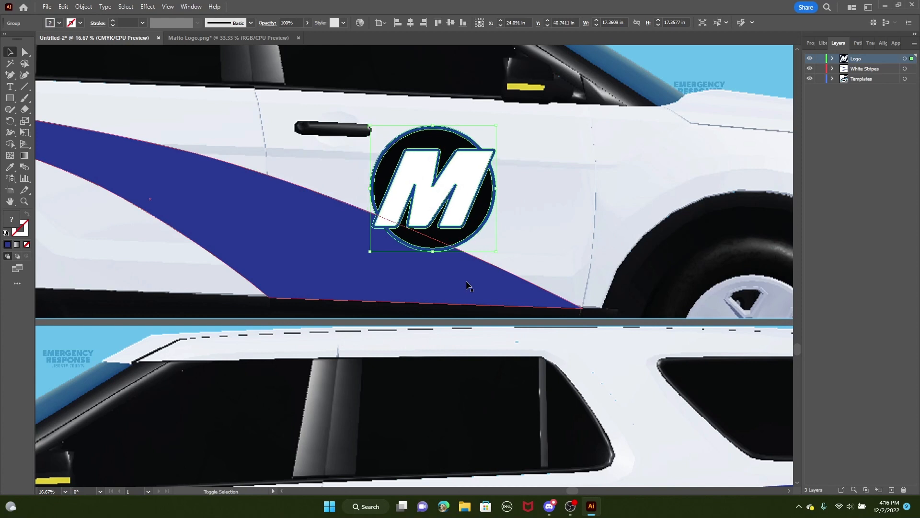
Nudge the logo on the upper side view's front door down to about Y 41.16 in
{"action": "key", "text": "shift+Down"}
{"action": "scroll", "coordinate": [467, 284], "scroll_direction": "down", "scroll_amount": 2}
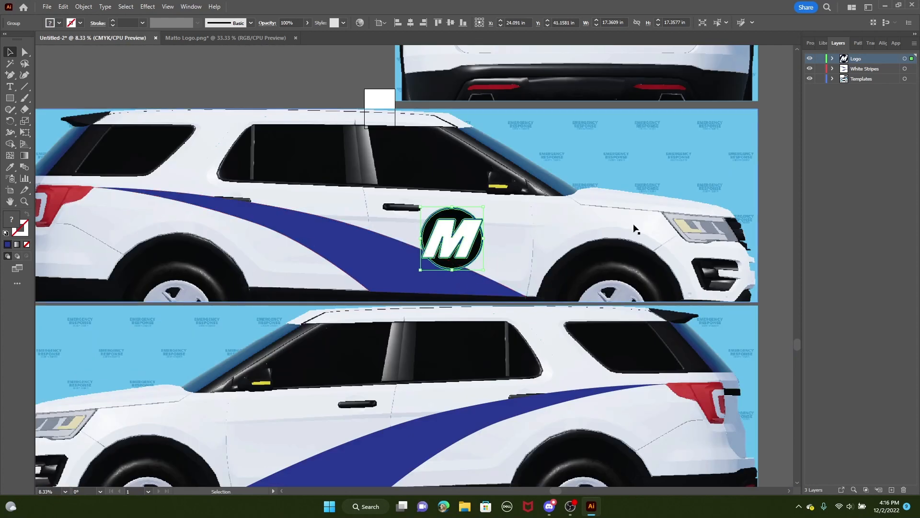
{"action": "left_click", "coordinate": [784, 182]}
{"action": "scroll", "coordinate": [469, 284], "scroll_direction": "up", "scroll_amount": 2}
Give the logo on the upper side view's front door a 0.125 in black stroke
{"action": "left_click", "coordinate": [455, 221]}
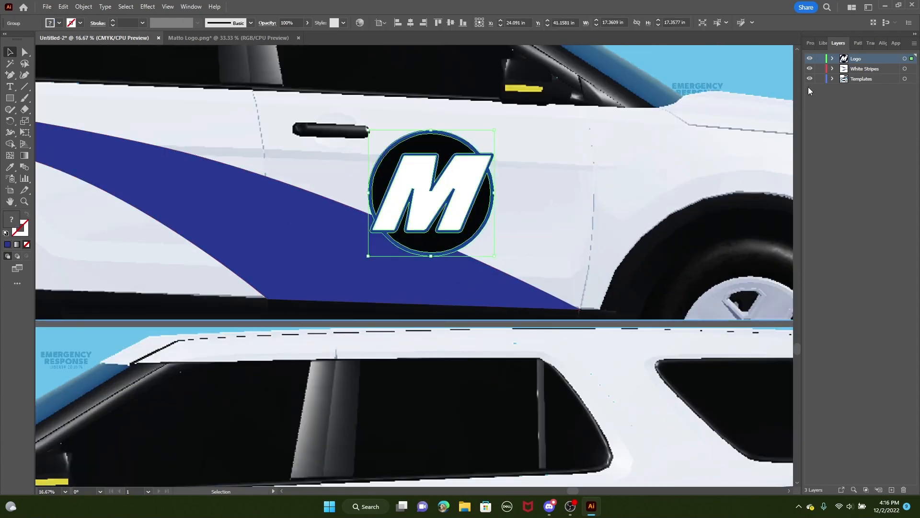
{"action": "left_click", "coordinate": [810, 43]}
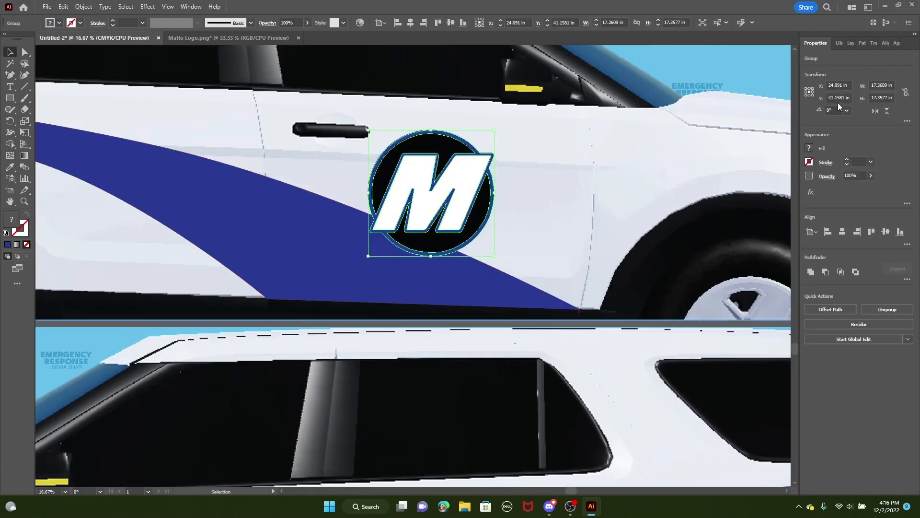
{"action": "left_click", "coordinate": [848, 160]}
{"action": "left_click", "coordinate": [848, 159]}
{"action": "left_click", "coordinate": [847, 160]}
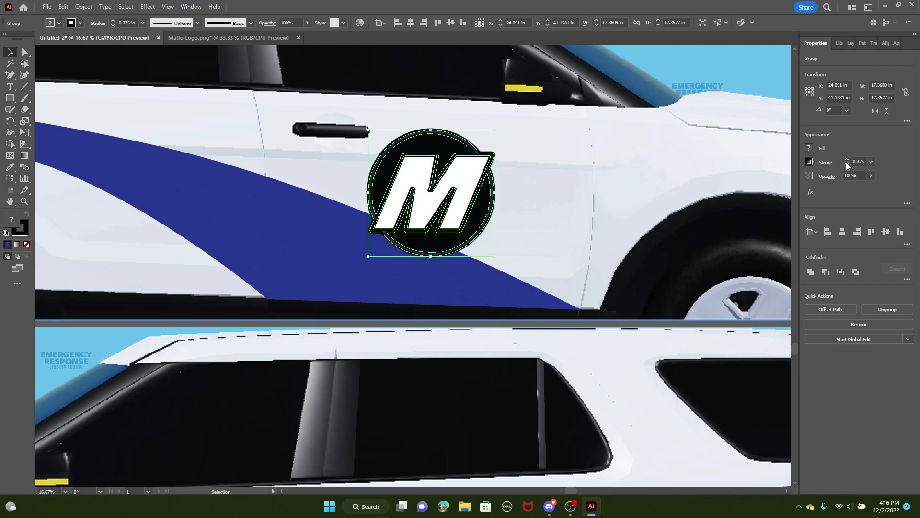
{"action": "left_click", "coordinate": [848, 165]}
{"action": "left_click", "coordinate": [847, 164]}
{"action": "left_click", "coordinate": [580, 326]}
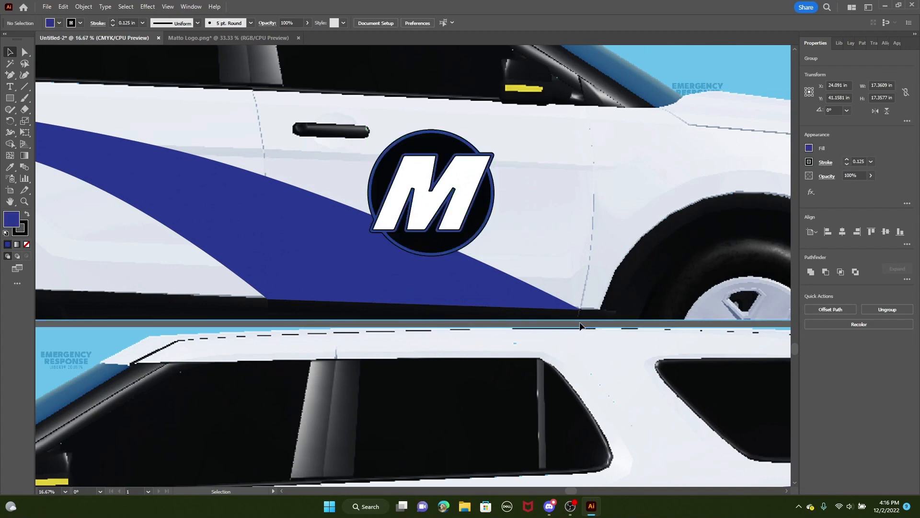
{"action": "scroll", "coordinate": [503, 233], "scroll_direction": "up", "scroll_amount": 3}
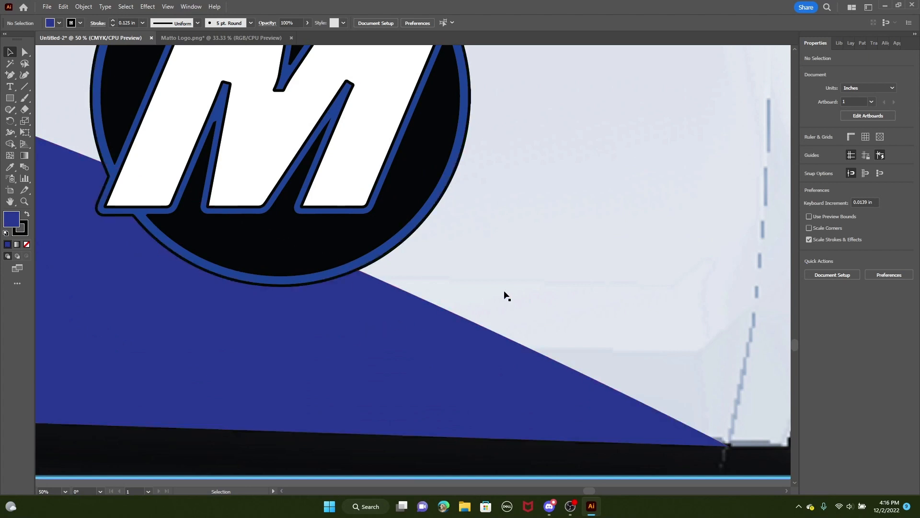
{"action": "scroll", "coordinate": [521, 287], "scroll_direction": "down", "scroll_amount": 3}
Try a 0.5 in stroke on the upper side view's logo, undoing the change
{"action": "left_click", "coordinate": [446, 226]}
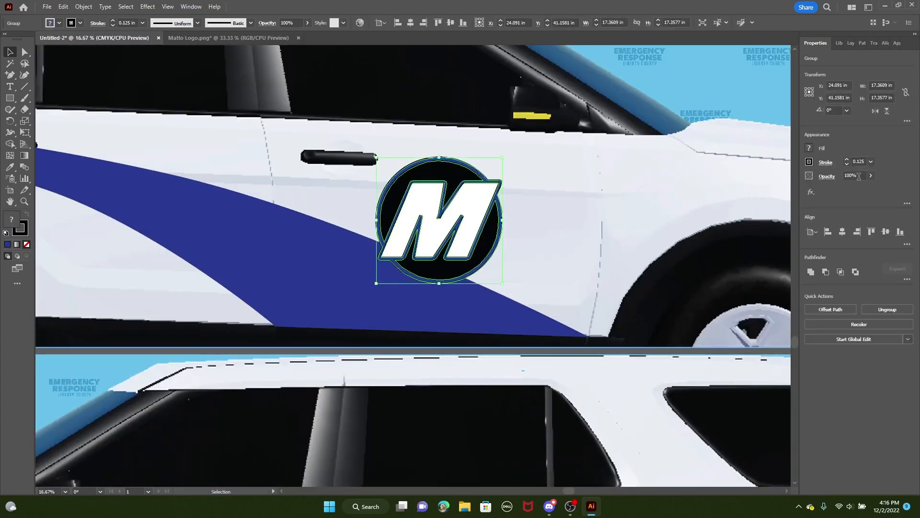
{"action": "left_click", "coordinate": [846, 159]}
{"action": "left_click", "coordinate": [846, 159]}
{"action": "left_click", "coordinate": [846, 160]}
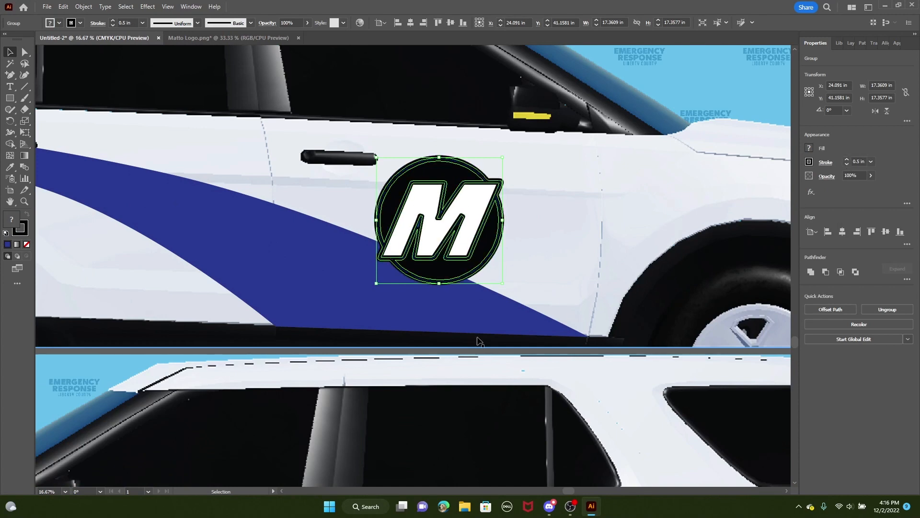
{"action": "key", "text": "ctrl+z"}
{"action": "key", "text": "a"}
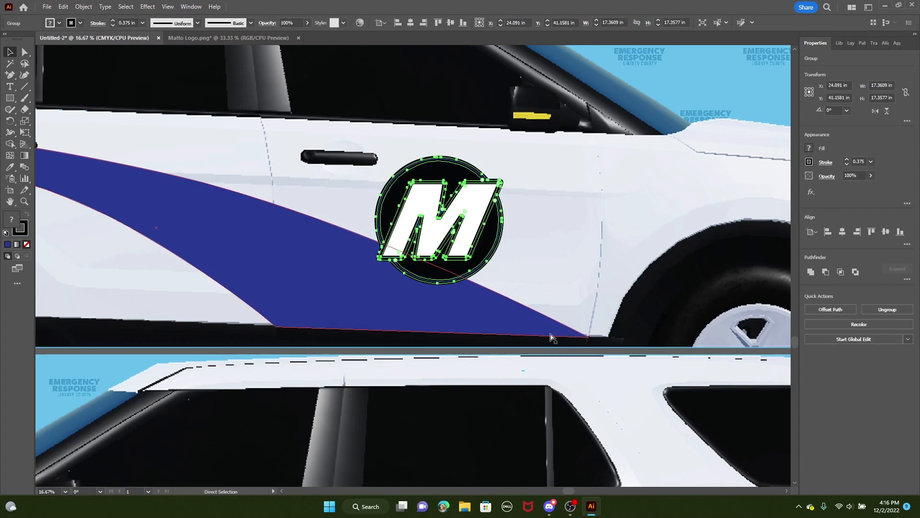
{"action": "key", "text": "ctrl+z"}
{"action": "key", "text": "ctrl+z"}
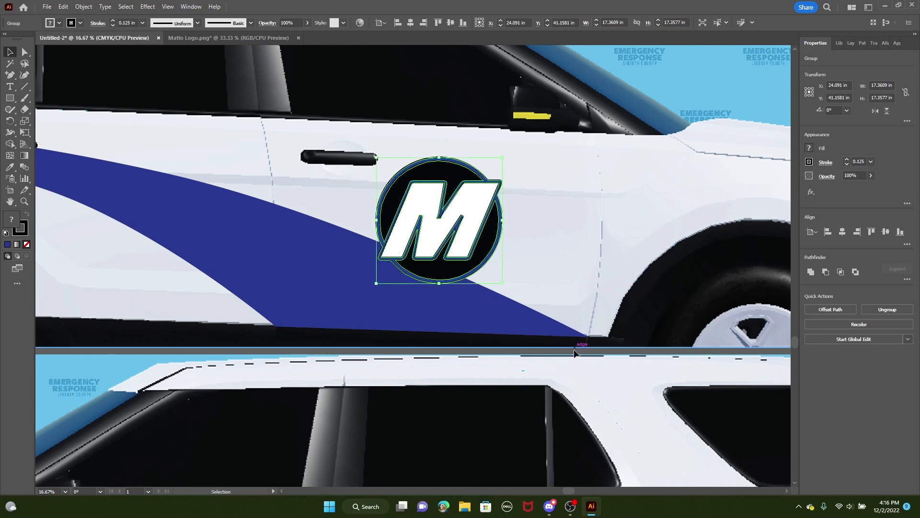
{"action": "left_click", "coordinate": [575, 353]}
{"action": "scroll", "coordinate": [494, 305], "scroll_direction": "down", "scroll_amount": 1}
{"action": "scroll", "coordinate": [499, 305], "scroll_direction": "down", "scroll_amount": 3}
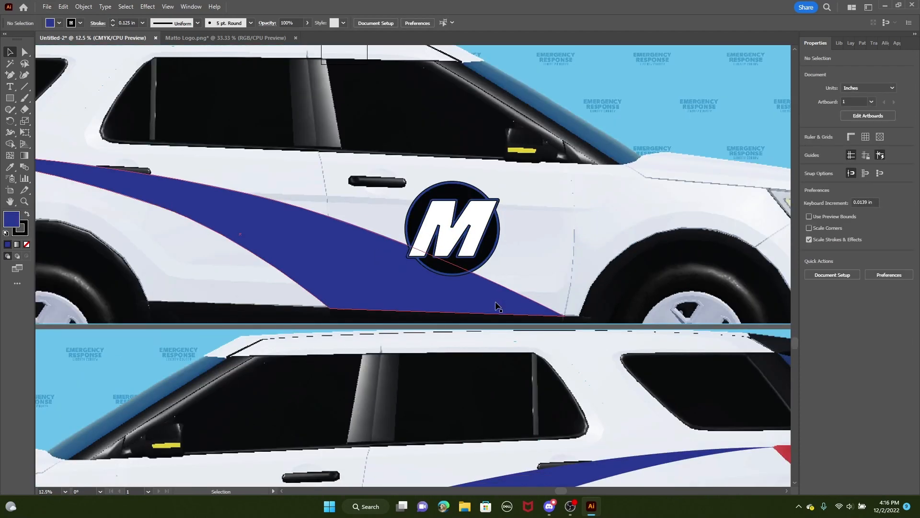
Copy the stroked M logo onto the front door of the lower side view, at about X -17.41 in, Y 97.13 in
{"action": "left_click", "coordinate": [493, 194]}
{"action": "key", "text": "ctrl+c"}
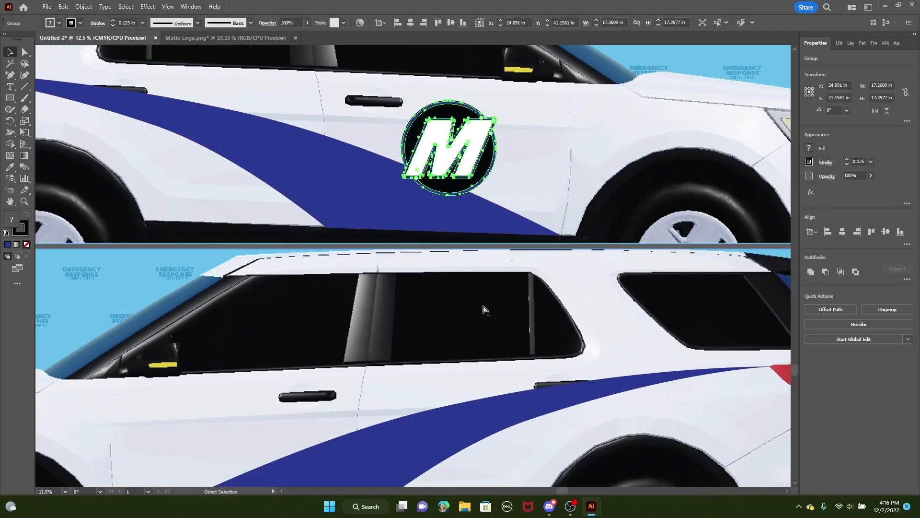
{"action": "left_click_drag", "start_coordinate": [501, 367], "coordinate": [635, 129]}
{"action": "left_click_drag", "start_coordinate": [442, 268], "coordinate": [498, 200]}
{"action": "key", "text": "ctrl+v"}
{"action": "left_click_drag", "start_coordinate": [417, 263], "coordinate": [416, 142]}
{"action": "left_click_drag", "start_coordinate": [599, 62], "coordinate": [495, 330]}
{"action": "left_click_drag", "start_coordinate": [691, 142], "coordinate": [600, 285]}
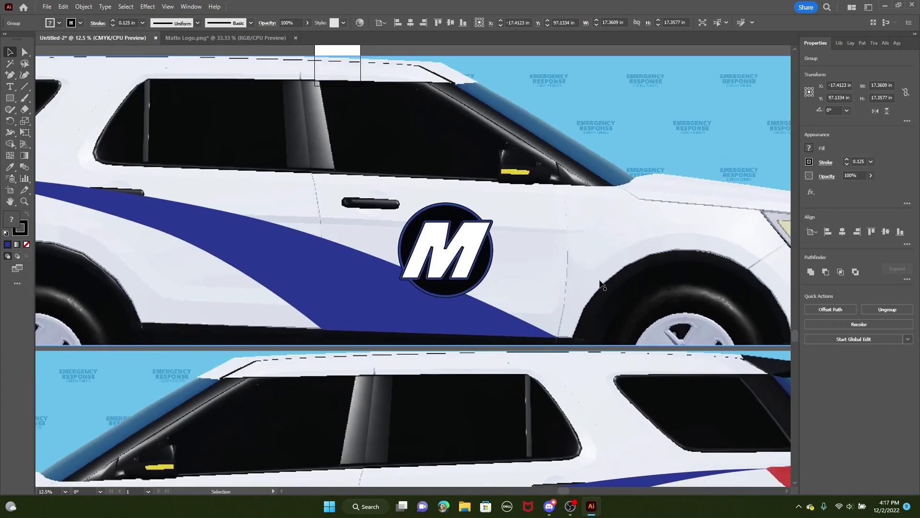
Show the rulers in the livery document
{"action": "left_click", "coordinate": [152, 7]}
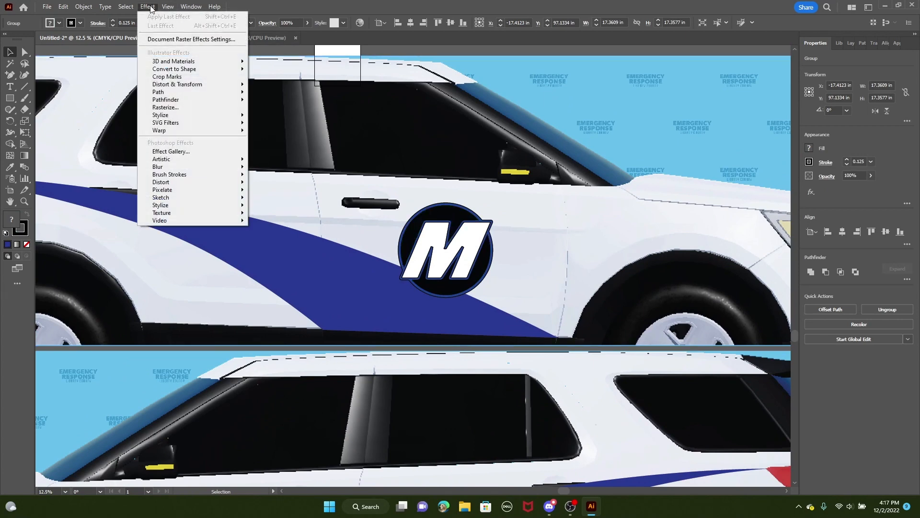
{"action": "mouse_move", "coordinate": [209, 384]}
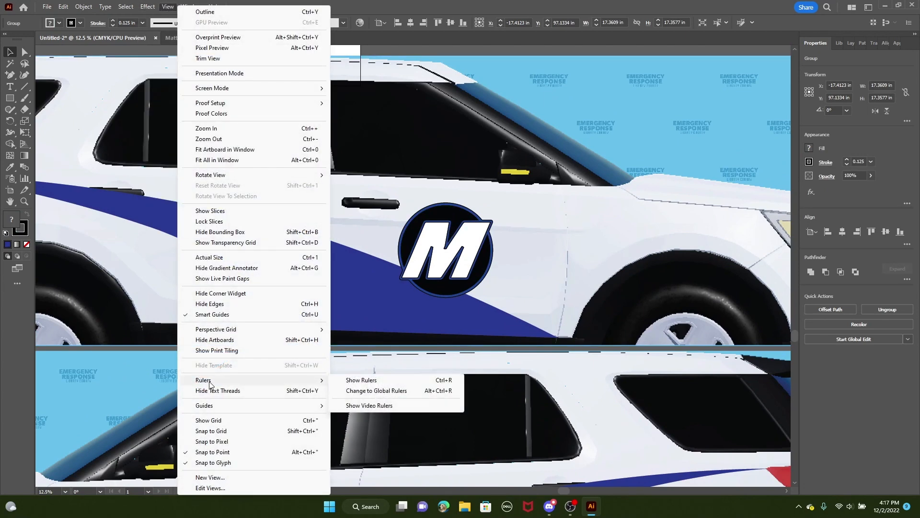
{"action": "left_click", "coordinate": [386, 380]}
Frame the upper side view's front door with vertical guides at both door seams and horizontal guides at about Y 29.19 in and 55.50 in
{"action": "scroll", "coordinate": [338, 260], "scroll_direction": "up", "scroll_amount": 1}
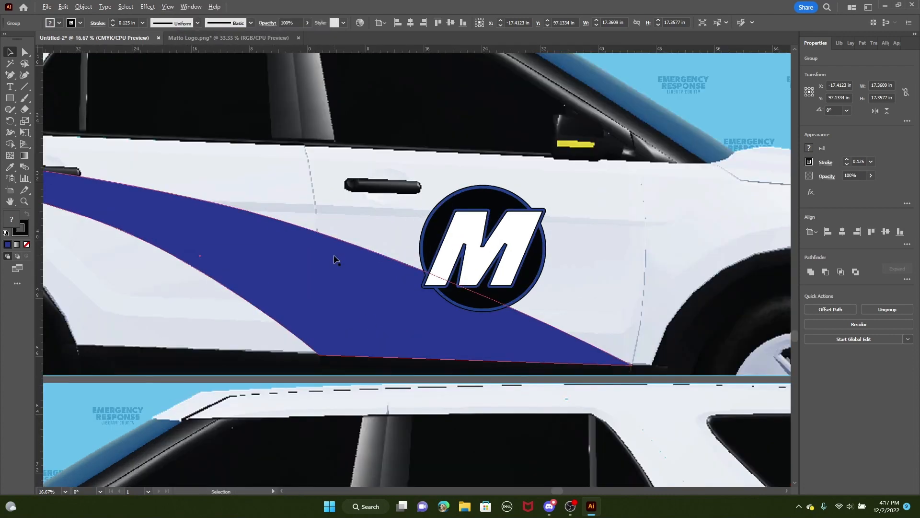
{"action": "scroll", "coordinate": [337, 260], "scroll_direction": "up", "scroll_amount": 1}
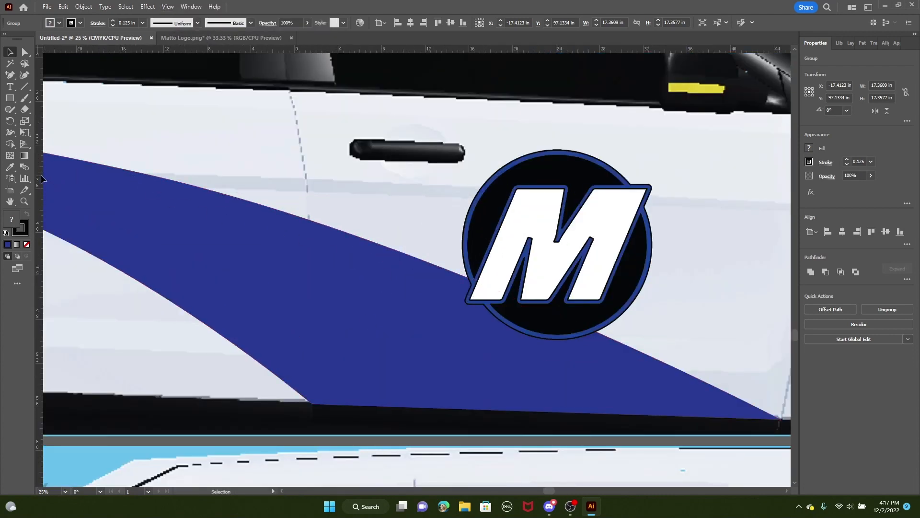
{"action": "left_click_drag", "start_coordinate": [39, 192], "coordinate": [309, 228]}
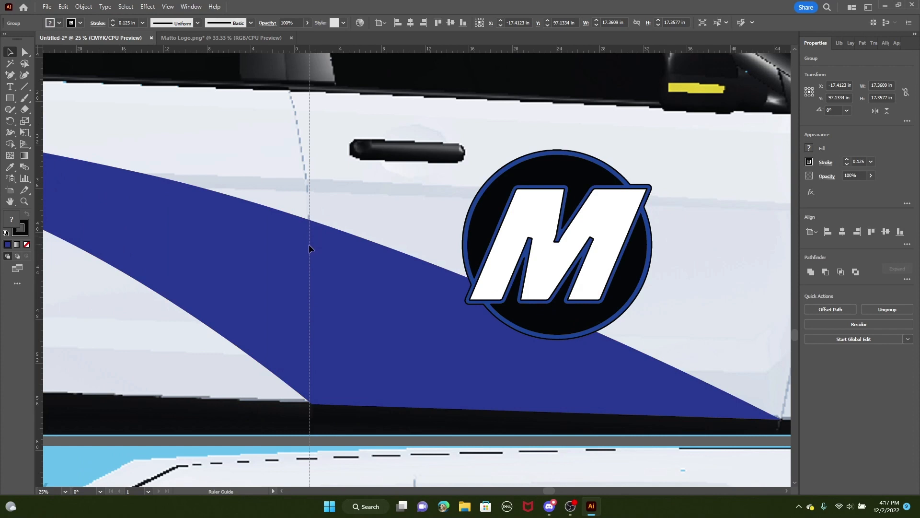
{"action": "left_click_drag", "start_coordinate": [309, 253], "coordinate": [309, 267]}
{"action": "scroll", "coordinate": [461, 216], "scroll_direction": "right", "scroll_amount": 5}
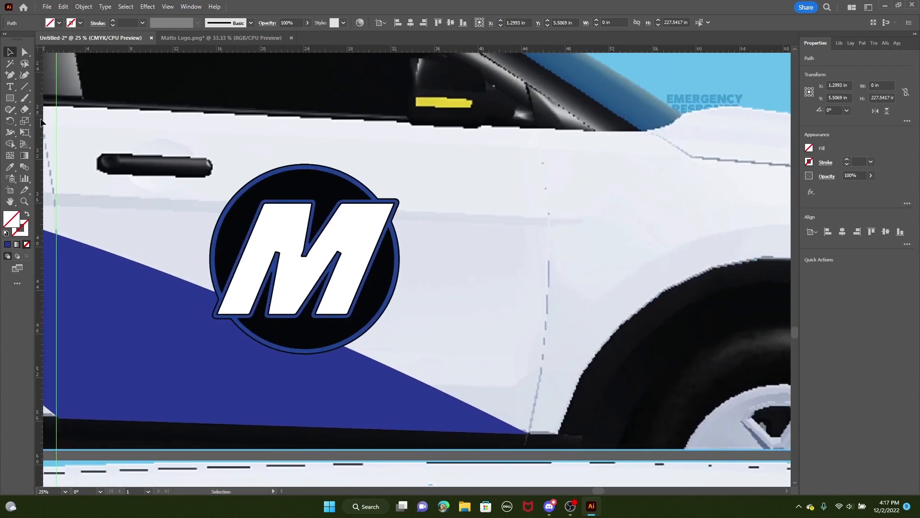
{"action": "left_click_drag", "start_coordinate": [41, 123], "coordinate": [548, 241]}
{"action": "left_click_drag", "start_coordinate": [306, 51], "coordinate": [550, 129]}
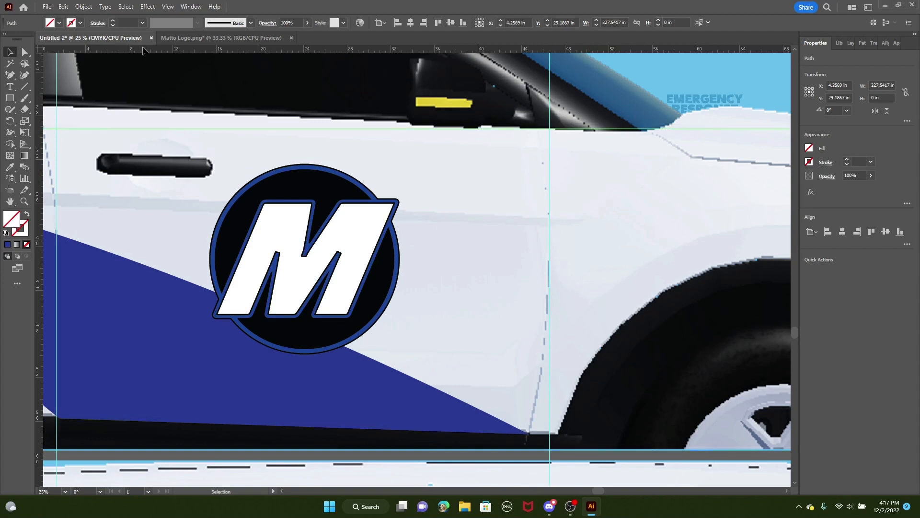
{"action": "left_click_drag", "start_coordinate": [204, 49], "coordinate": [57, 417]}
{"action": "key", "text": "ctrl+minus"}
{"action": "scroll", "coordinate": [268, 288], "scroll_direction": "left", "scroll_amount": 3}
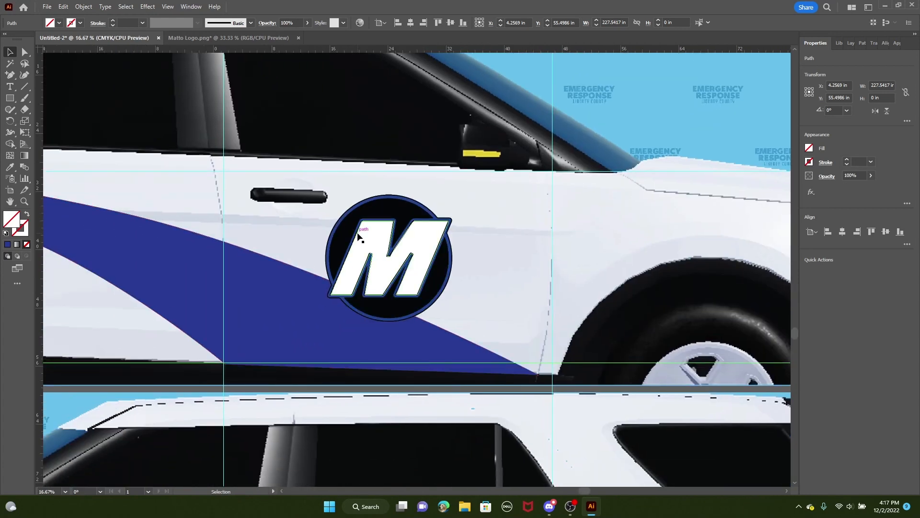
Delete all the guides around the upper side view's front door
{"action": "left_click", "coordinate": [388, 265]}
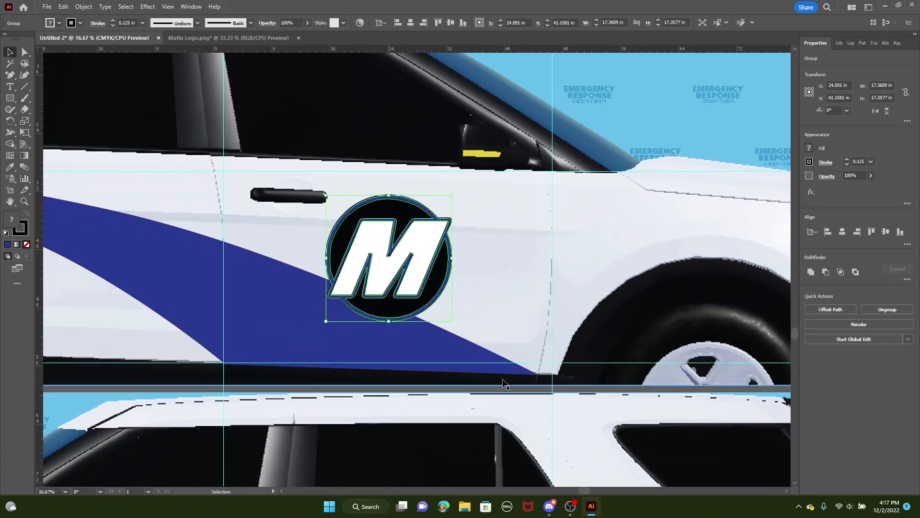
{"action": "scroll", "coordinate": [549, 281], "scroll_direction": "down", "scroll_amount": 4}
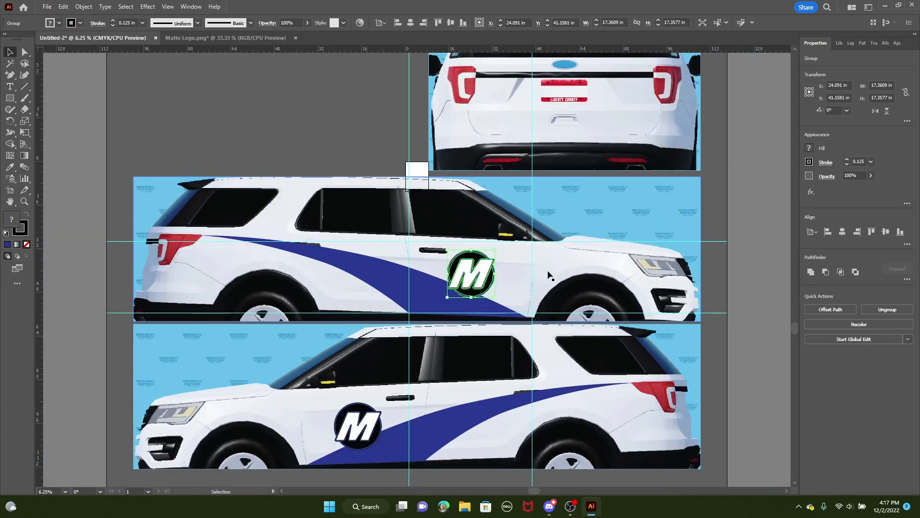
{"action": "left_click_drag", "start_coordinate": [357, 81], "coordinate": [501, 119]}
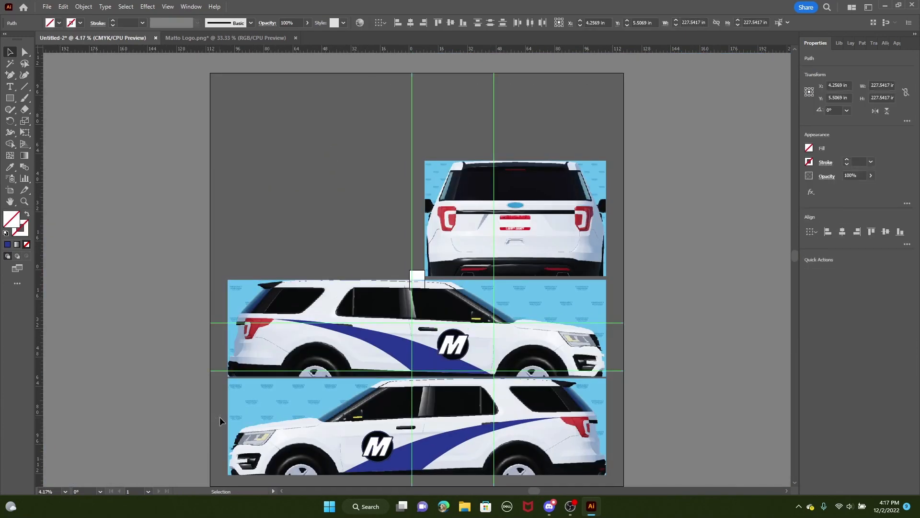
{"action": "key", "text": "Delete"}
Compare the placement of the M logos relative to the stripes on the upper and lower side views
{"action": "scroll", "coordinate": [441, 365], "scroll_direction": "up", "scroll_amount": 6}
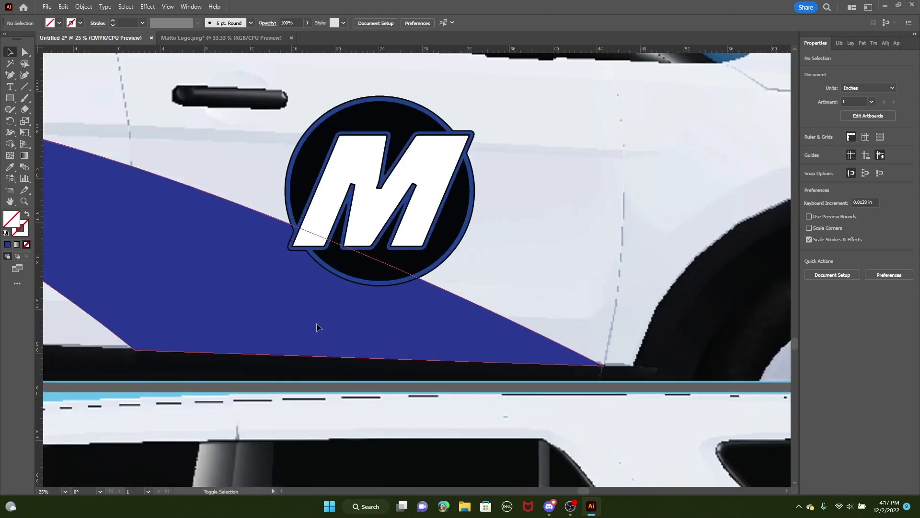
{"action": "left_click", "coordinate": [317, 324], "text": "shift"}
{"action": "left_click", "coordinate": [378, 143], "text": "shift"}
{"action": "scroll", "coordinate": [422, 296], "scroll_direction": "down", "scroll_amount": 3}
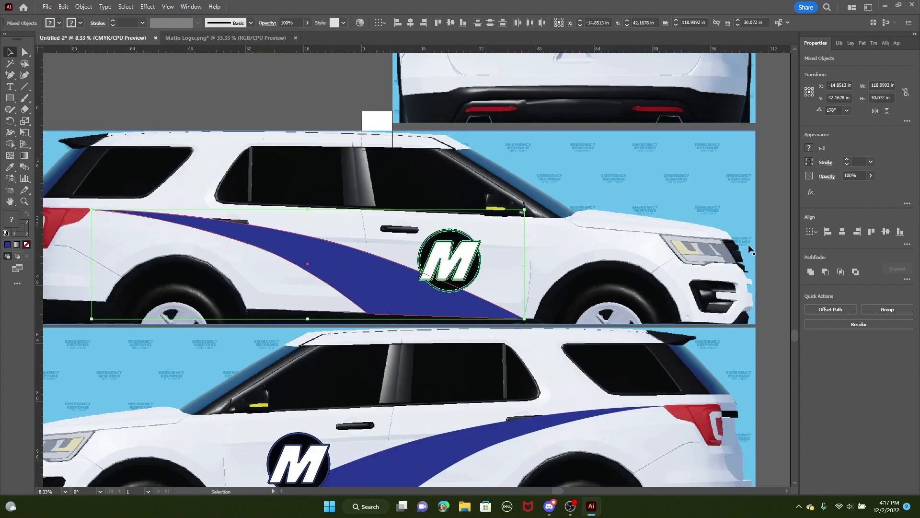
{"action": "left_click", "coordinate": [768, 244]}
{"action": "scroll", "coordinate": [430, 314], "scroll_direction": "down", "scroll_amount": 3}
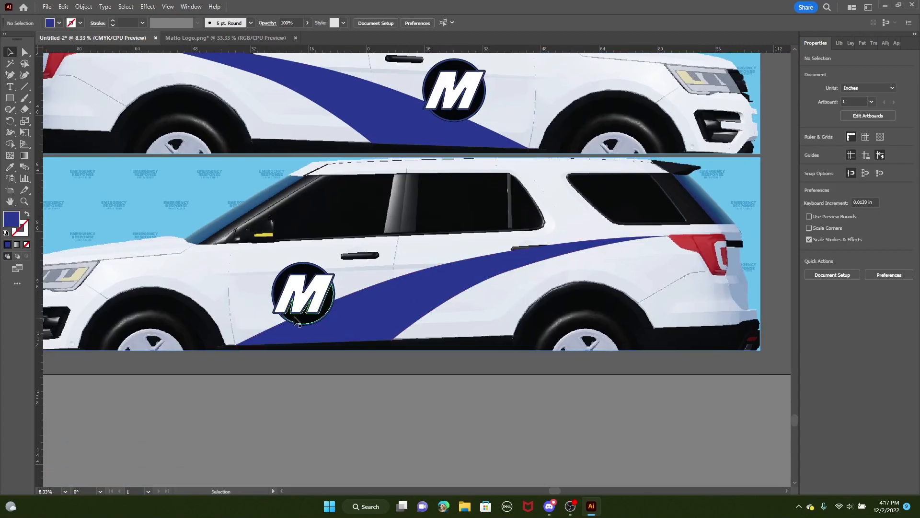
{"action": "scroll", "coordinate": [313, 312], "scroll_direction": "up", "scroll_amount": 1}
{"action": "left_click", "coordinate": [321, 368]}
{"action": "scroll", "coordinate": [452, 348], "scroll_direction": "up", "scroll_amount": 1}
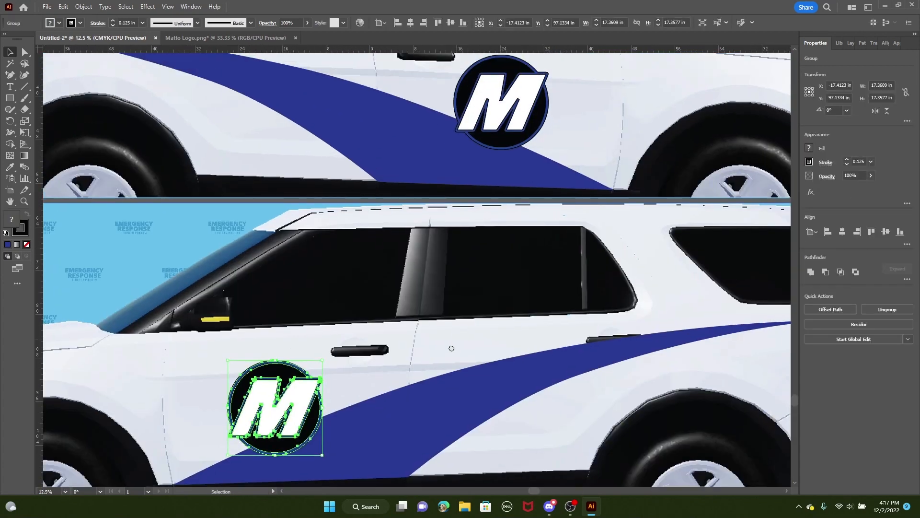
{"action": "left_click_drag", "start_coordinate": [451, 348], "coordinate": [438, 368]}
{"action": "left_click", "coordinate": [477, 125]}
{"action": "left_click_drag", "start_coordinate": [378, 263], "coordinate": [421, 148]}
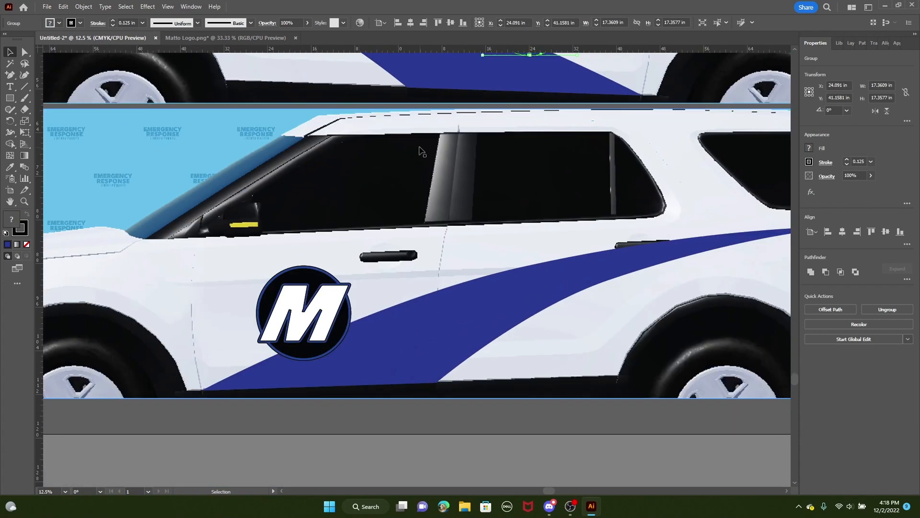
Nudge the logo on the lower side view's front door up to about Y 95.60 in
{"action": "left_click", "coordinate": [291, 309]}
{"action": "key", "text": "shift+Up"}
{"action": "key", "text": "shift+Up"}
{"action": "key", "text": "shift+Up"}
{"action": "key", "text": "shift+Up"}
{"action": "key", "text": "shift+Up"}
{"action": "key", "text": "shift+Up"}
{"action": "key", "text": "shift+Up"}
{"action": "key", "text": "shift+Up"}
{"action": "key", "text": "shift+Up"}
{"action": "key", "text": "shift+Up"}
{"action": "key", "text": "shift+Up"}
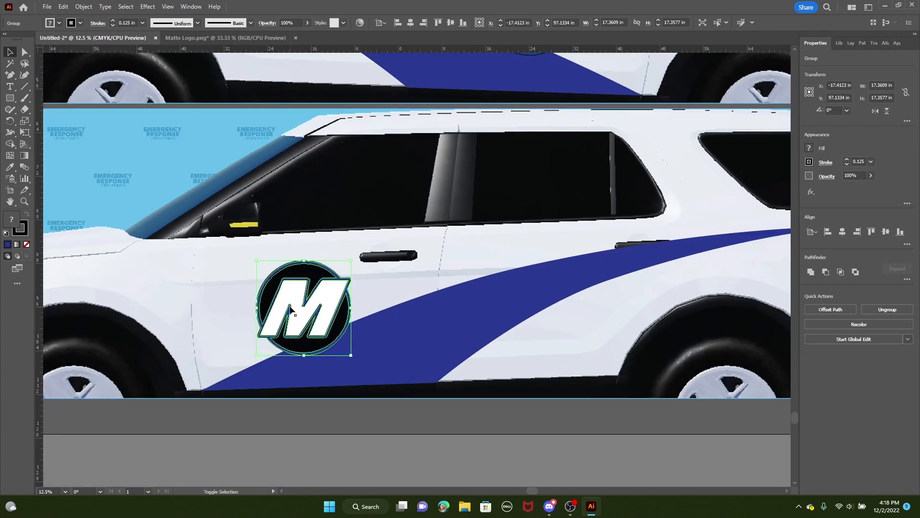
Shift the logo on the lower side view's front door toward the rear door, to about X -16.16 in
{"action": "left_click_drag", "start_coordinate": [396, 295], "coordinate": [359, 399]}
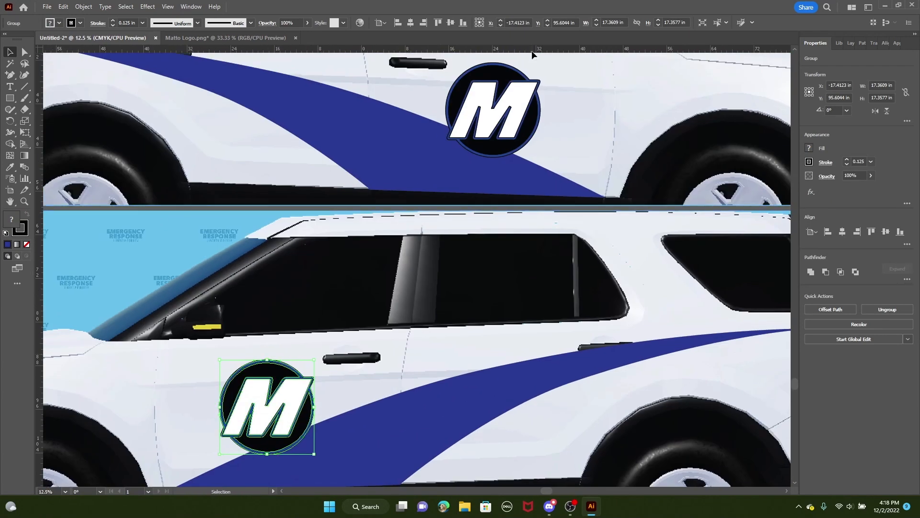
{"action": "left_click", "coordinate": [496, 110]}
{"action": "left_click_drag", "start_coordinate": [381, 332], "coordinate": [458, 204]}
{"action": "left_click", "coordinate": [346, 285]}
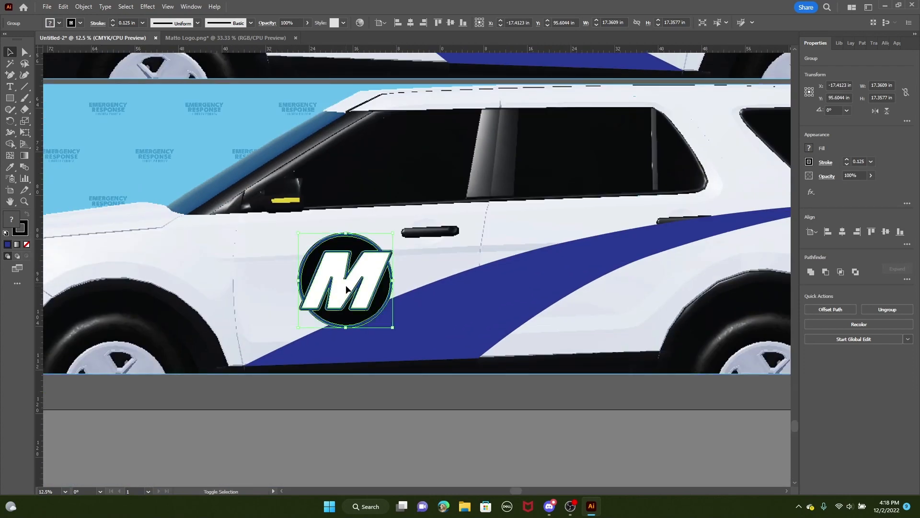
{"action": "key", "text": "shift+Right"}
{"action": "key", "text": "shift+Right"}
{"action": "key", "text": "shift+Right"}
{"action": "key", "text": "shift+Right"}
{"action": "key", "text": "shift+Right"}
{"action": "key", "text": "shift+Right"}
{"action": "key", "text": "shift+Right"}
{"action": "key", "text": "shift+Right"}
{"action": "key", "text": "shift+Right"}
{"action": "key", "text": "shift+Right"}
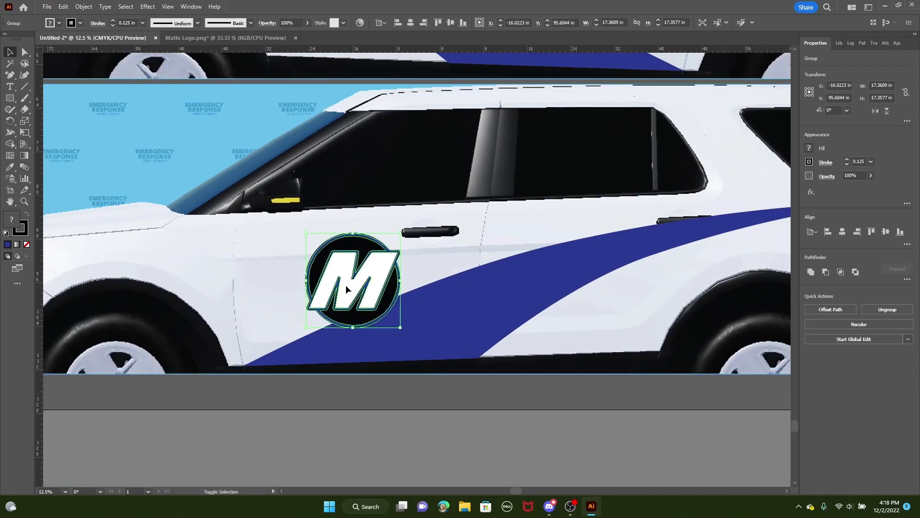
Check the lower door logo's position against the logo on the upper side view's front door
{"action": "left_click_drag", "start_coordinate": [384, 257], "coordinate": [306, 405]}
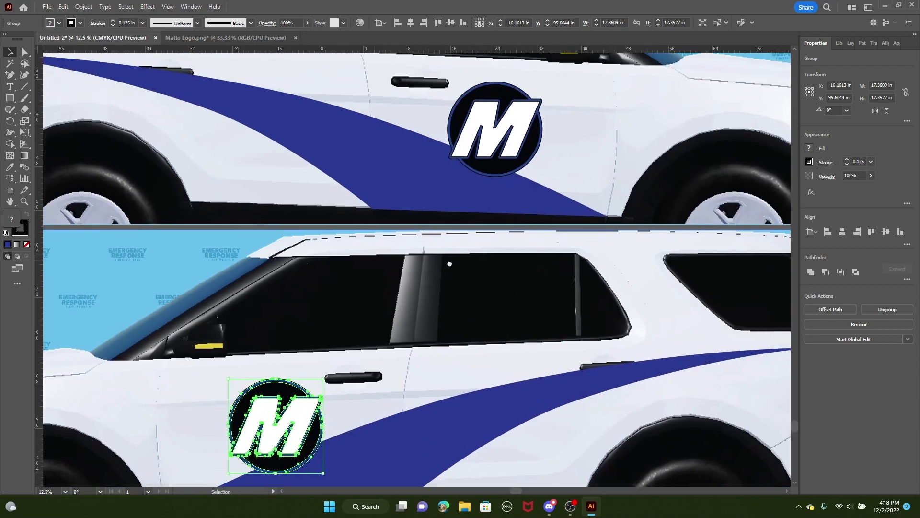
{"action": "left_click", "coordinate": [484, 135]}
{"action": "left_click_drag", "start_coordinate": [451, 299], "coordinate": [533, 176]}
{"action": "left_click", "coordinate": [372, 316]}
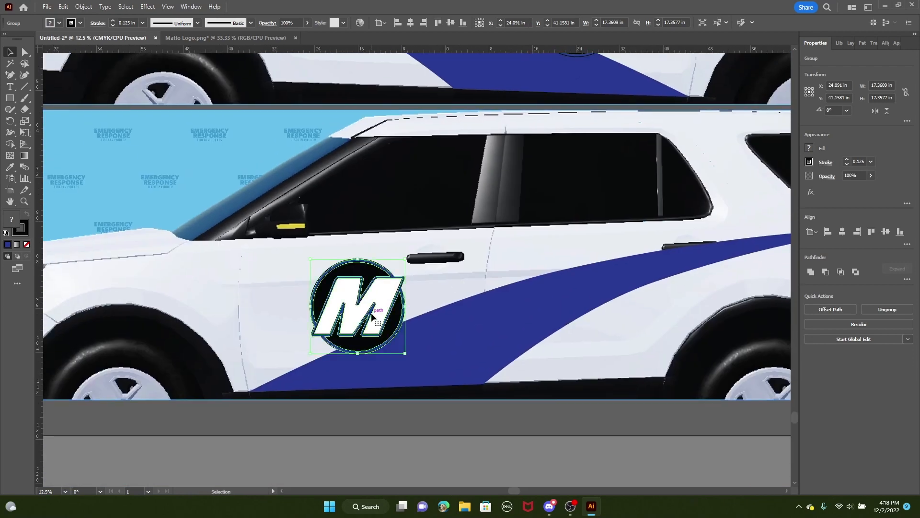
Nudge the M logo on the lower side view's front door to about Y 95.47 in, then deselect it
{"action": "key", "text": "shift+Down"}
{"action": "key", "text": "shift+Down"}
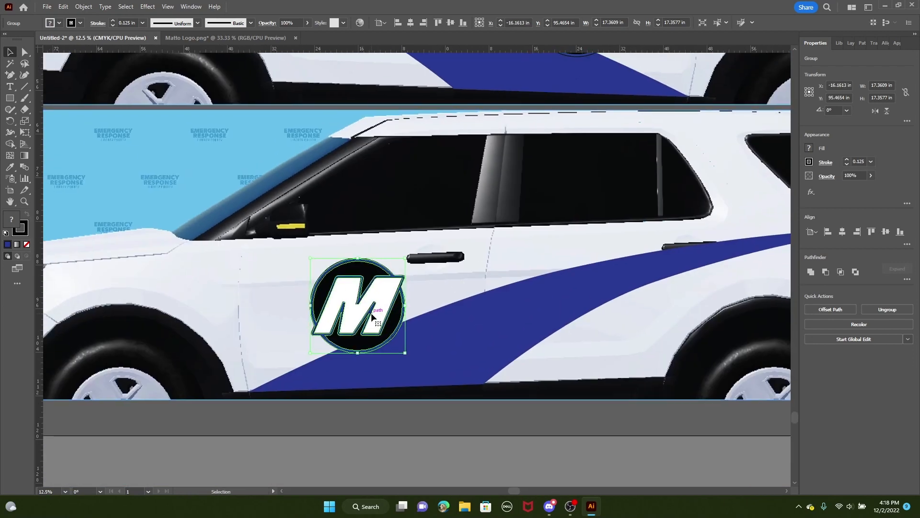
{"action": "scroll", "coordinate": [372, 316], "scroll_direction": "down", "scroll_amount": 1}
{"action": "scroll", "coordinate": [619, 136], "scroll_direction": "down", "scroll_amount": 1}
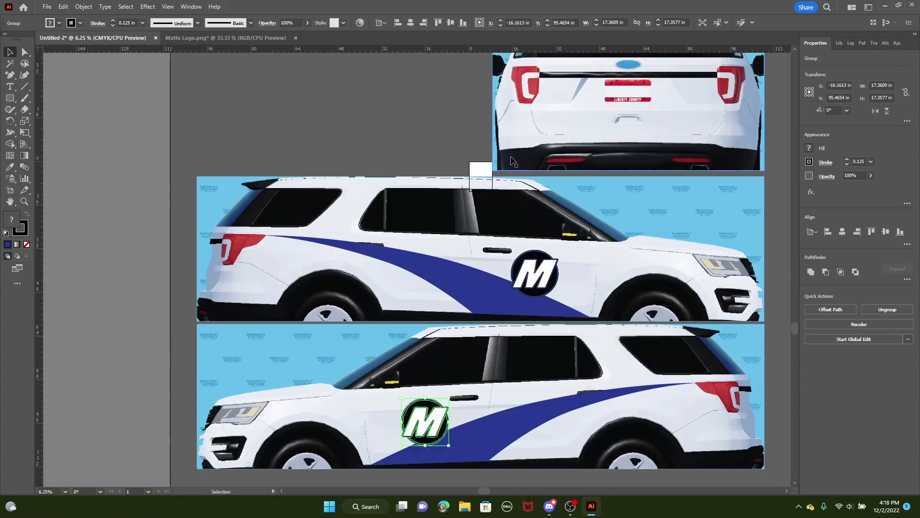
{"action": "left_click", "coordinate": [603, 117]}
Create a new layer named Texts above the Logo layer
{"action": "left_click", "coordinate": [839, 43]}
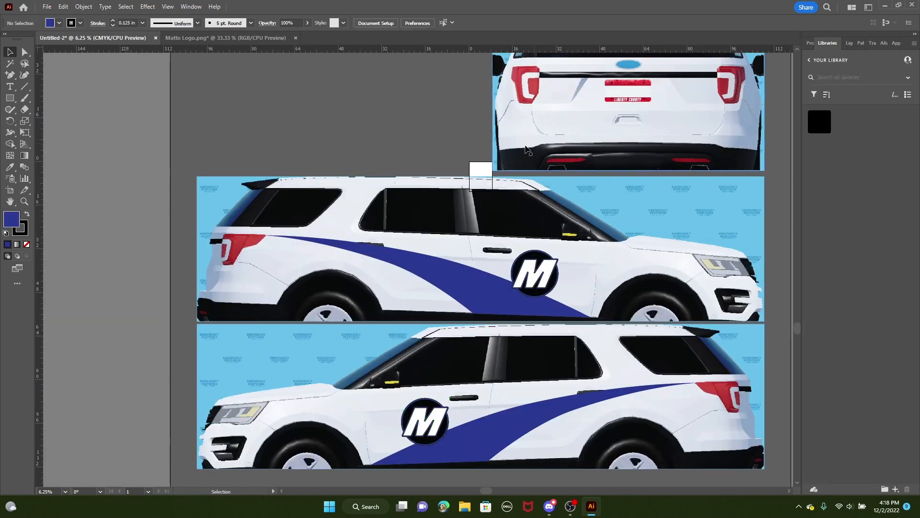
{"action": "left_click", "coordinate": [849, 43]}
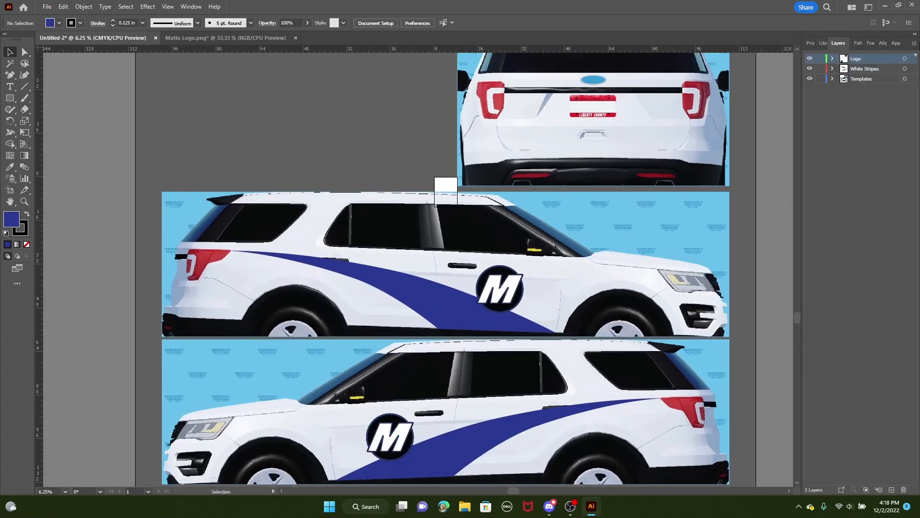
{"action": "left_click", "coordinate": [914, 43]}
{"action": "left_click", "coordinate": [818, 46]}
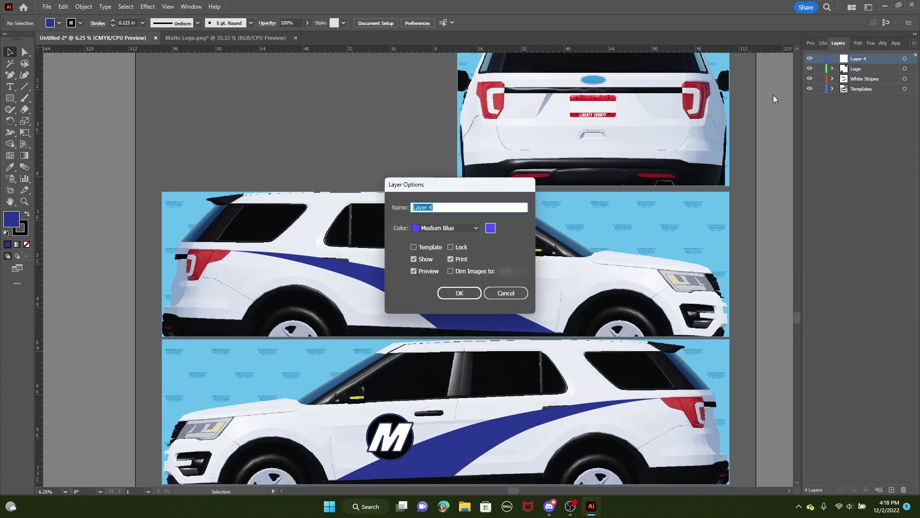
{"action": "type", "text": "n"}
{"action": "type", "text": "exts"}
{"action": "key", "text": "Return"}
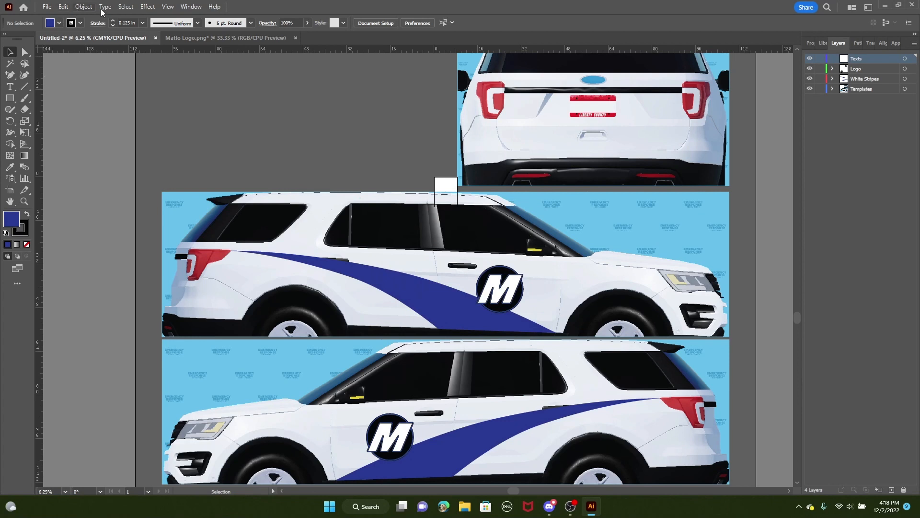
Add placeholder point text in the empty area above the upper side view and enlarge it to about 8.61 in font size
{"action": "left_click", "coordinate": [9, 88]}
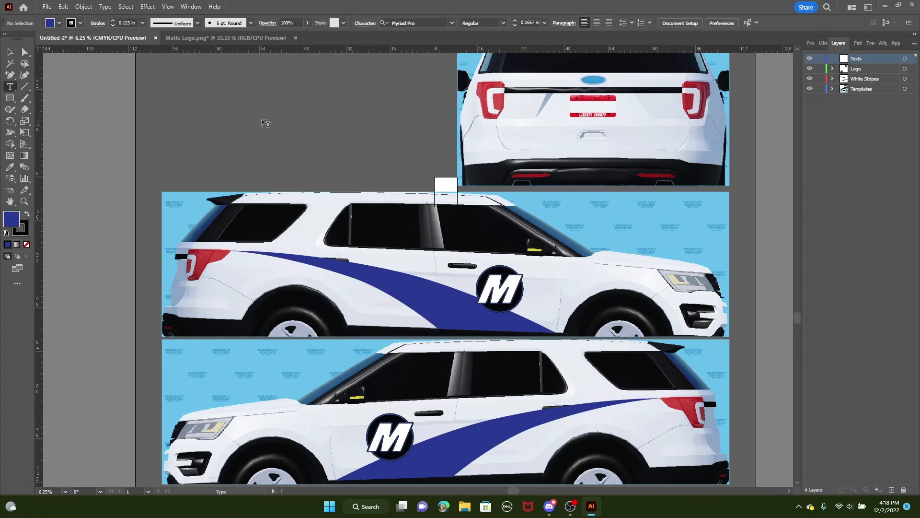
{"action": "left_click", "coordinate": [256, 120]}
{"action": "left_click", "coordinate": [9, 52]}
{"action": "scroll", "coordinate": [262, 151], "scroll_direction": "up", "scroll_amount": 4}
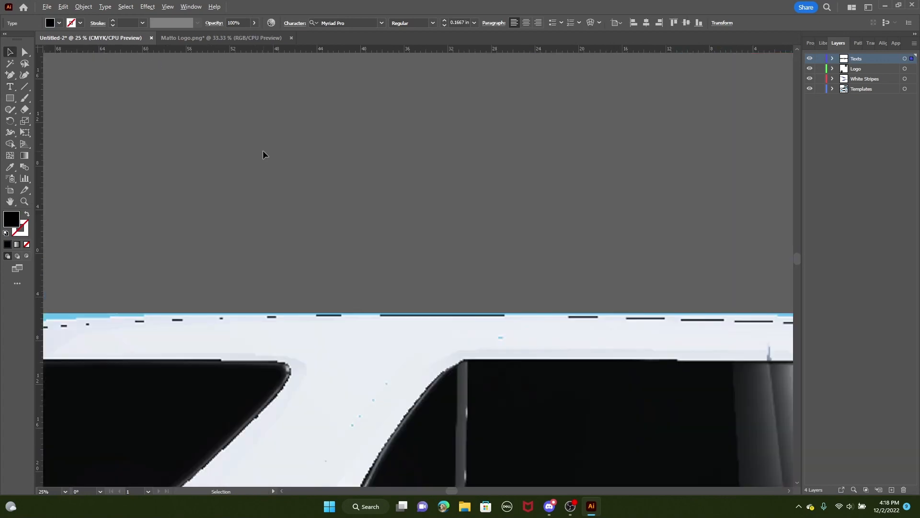
{"action": "left_click_drag", "start_coordinate": [284, 184], "coordinate": [419, 386]}
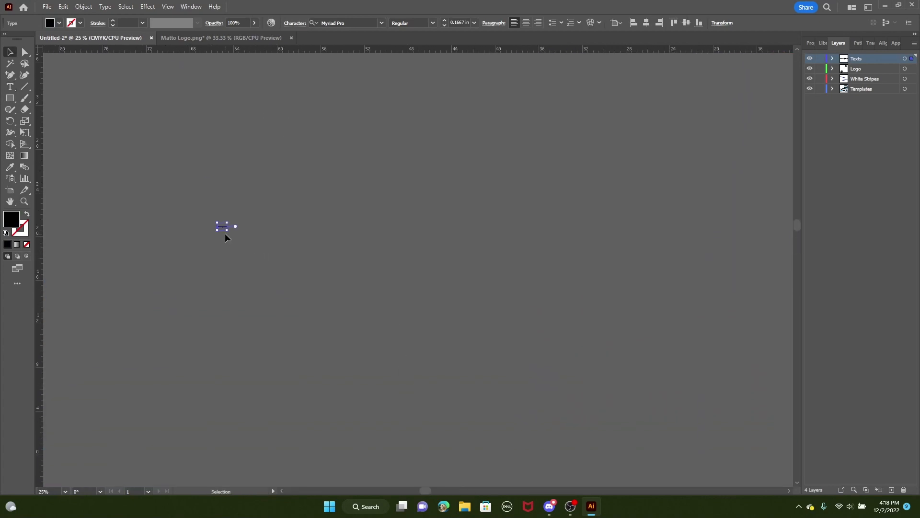
{"action": "left_click_drag", "start_coordinate": [229, 231], "coordinate": [464, 343]}
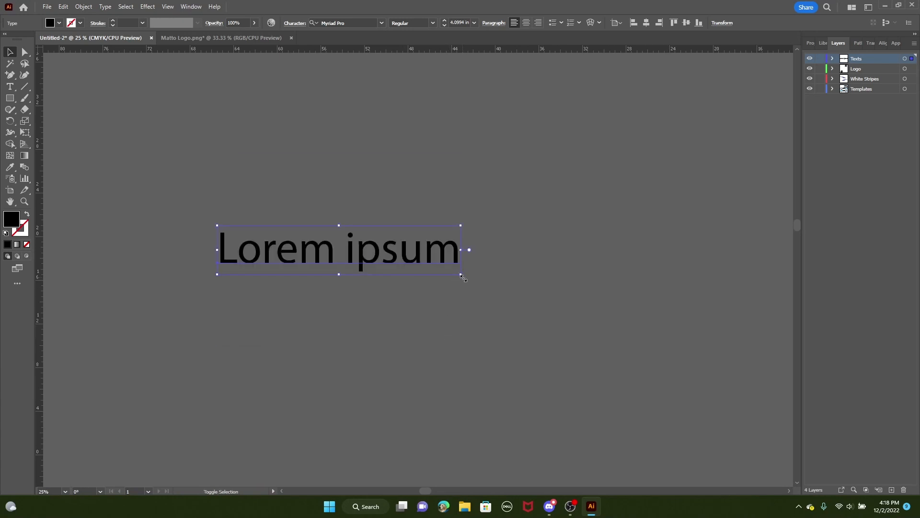
{"action": "left_click_drag", "start_coordinate": [463, 277], "coordinate": [756, 391]}
{"action": "scroll", "coordinate": [527, 260], "scroll_direction": "down", "scroll_amount": 2}
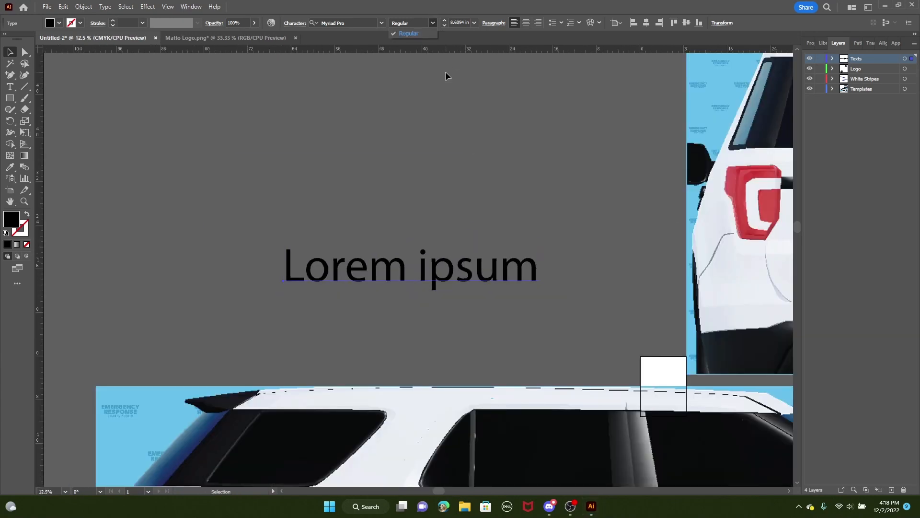
Set the placeholder text's font to Arial Bold
{"action": "left_click", "coordinate": [381, 23]}
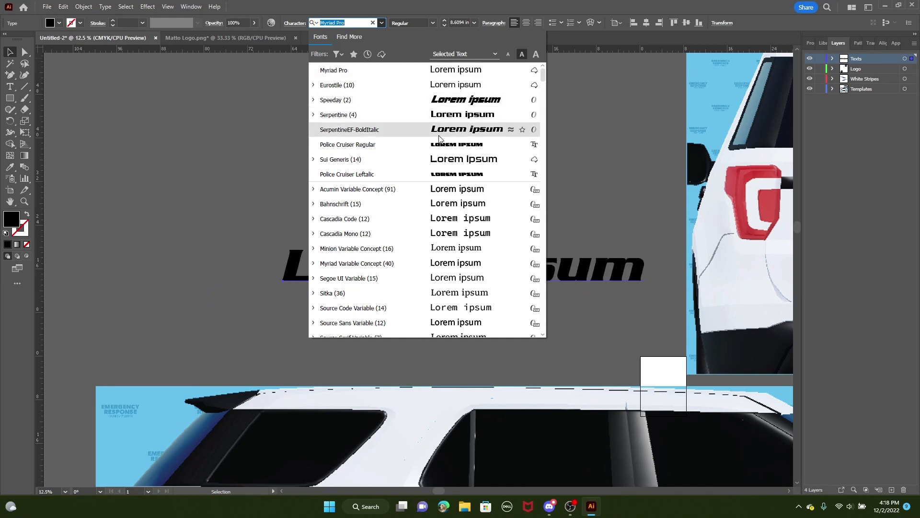
{"action": "scroll", "coordinate": [442, 191], "scroll_direction": "down", "scroll_amount": 4}
{"action": "scroll", "coordinate": [442, 191], "scroll_direction": "down", "scroll_amount": 4}
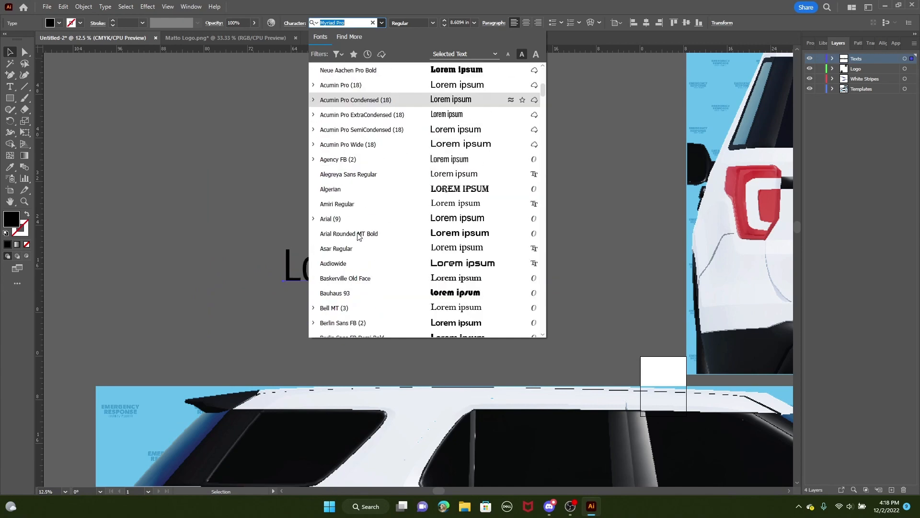
{"action": "left_click", "coordinate": [314, 174]}
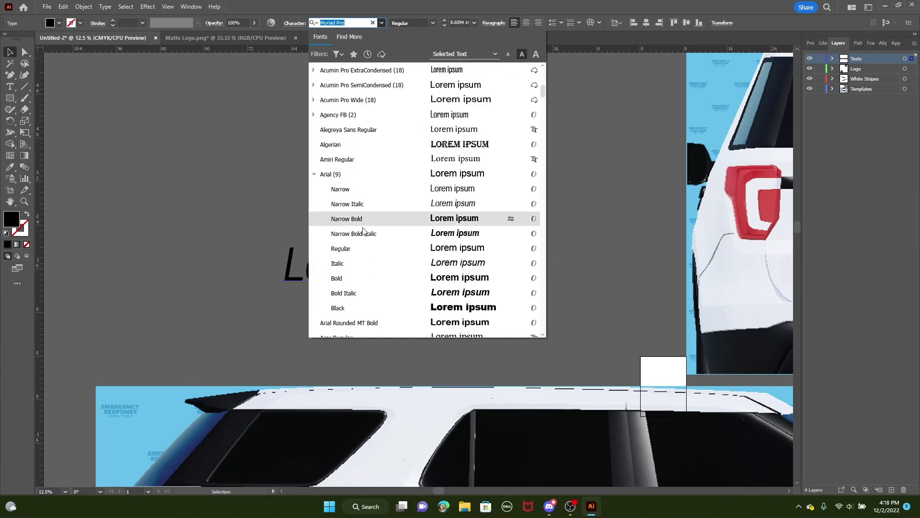
{"action": "left_click", "coordinate": [358, 278]}
Move the placeholder text onto the tailgate of the rear view, across the blue oval emblem
{"action": "key", "text": "ctrl+minus"}
{"action": "key", "text": "ctrl+minus"}
{"action": "scroll", "coordinate": [484, 277], "scroll_direction": "down", "scroll_amount": 3}
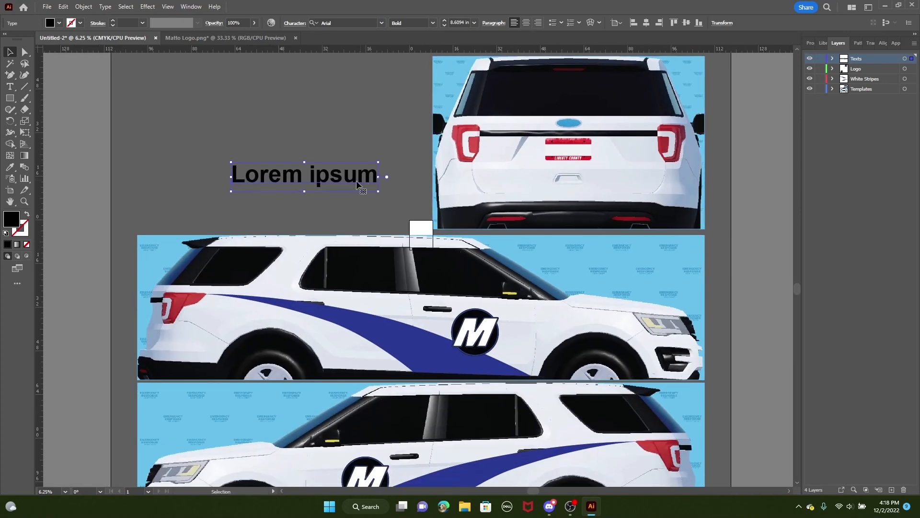
{"action": "left_click_drag", "start_coordinate": [331, 179], "coordinate": [575, 128]}
Replace the placeholder text on the tailgate with POLICE
{"action": "key", "text": "ctrl+plus"}
{"action": "key", "text": "ctrl+plus"}
{"action": "key", "text": "ctrl+plus"}
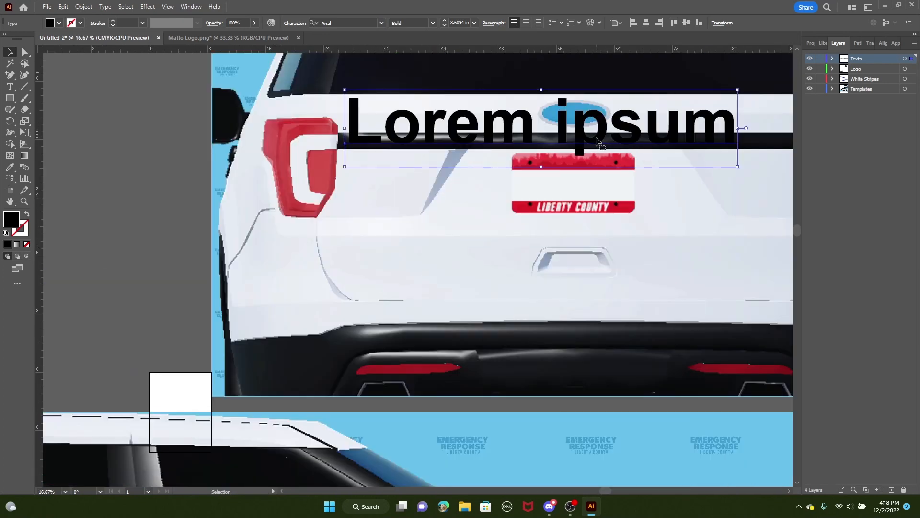
{"action": "double_click", "coordinate": [566, 137]}
{"action": "key", "text": "ctrl+a"}
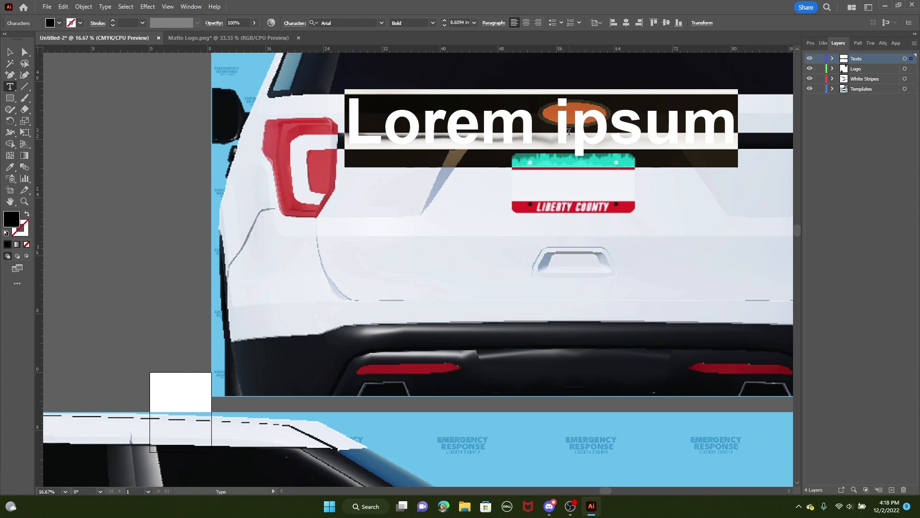
{"action": "type", "text": "POLICE"}
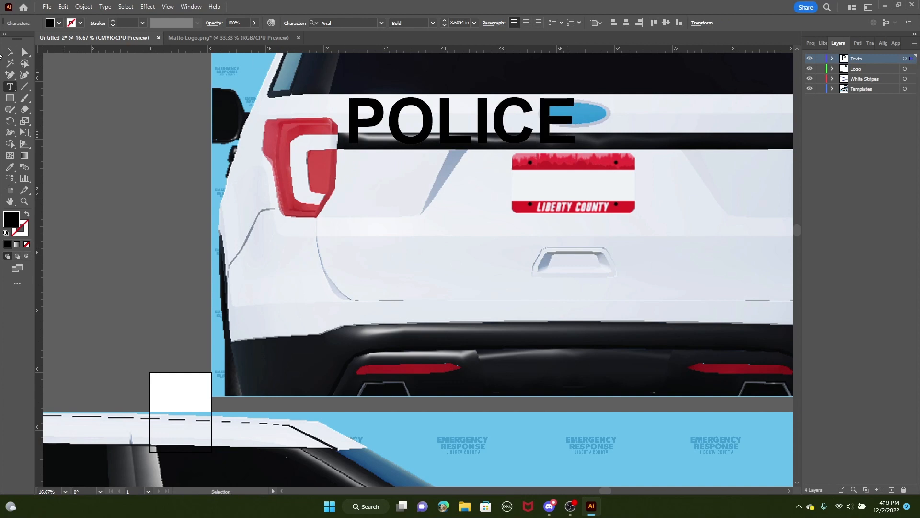
{"action": "key", "text": "Escape"}
Fill the POLICE text on the rear view with the CMYK Blue swatch
{"action": "left_click", "coordinate": [810, 46]}
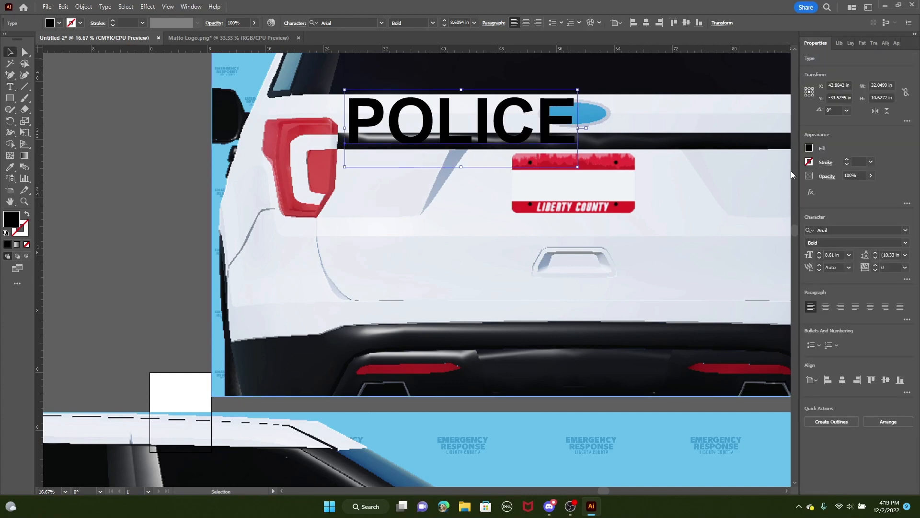
{"action": "left_click", "coordinate": [810, 148]}
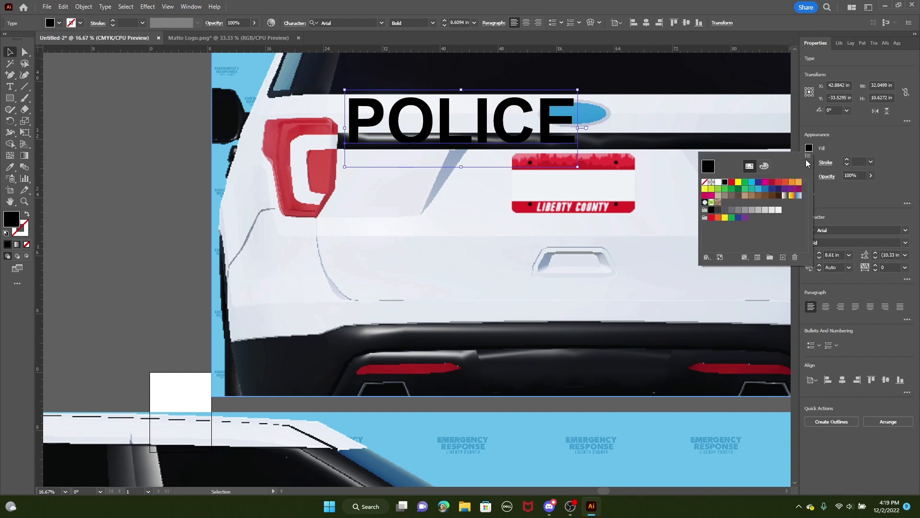
{"action": "left_click", "coordinate": [751, 189]}
{"action": "left_click", "coordinate": [758, 182]}
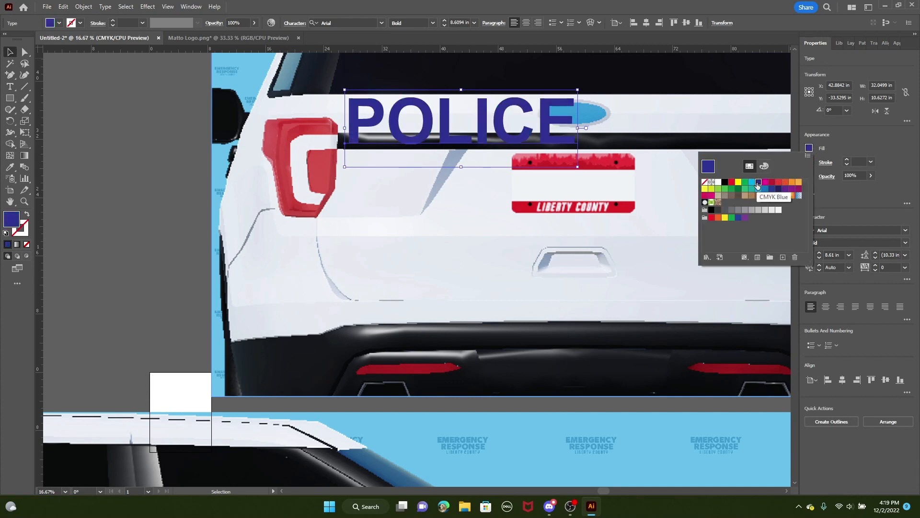
Scale the POLICE text down to about 22.28 in wide and place it on the tailgate between the left taillight and the emblem
{"action": "left_click_drag", "start_coordinate": [578, 168], "coordinate": [542, 144]}
{"action": "scroll", "coordinate": [475, 130], "scroll_direction": "up", "scroll_amount": 2}
{"action": "left_click_drag", "start_coordinate": [490, 117], "coordinate": [514, 119]}
{"action": "scroll", "coordinate": [522, 123], "scroll_direction": "down", "scroll_amount": 2}
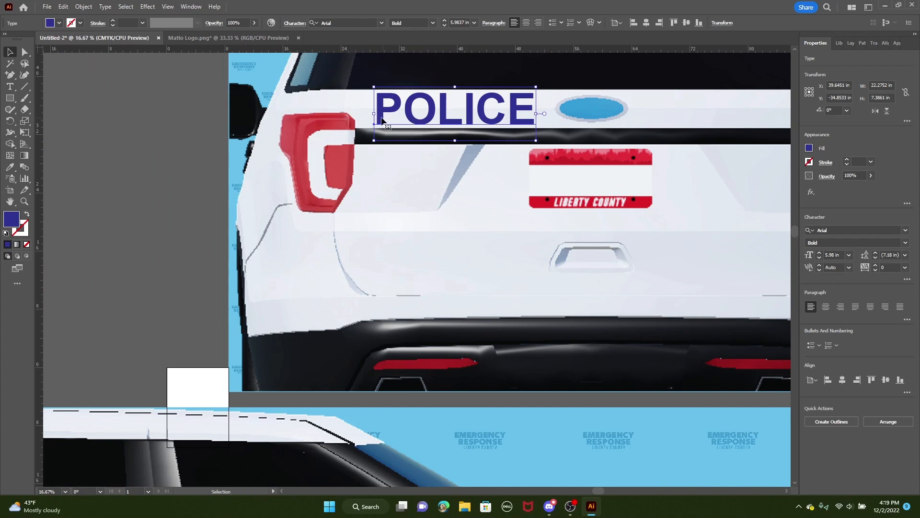
Try stretching the POLICE text wider and enlarging it, undoing each size change
{"action": "left_click_drag", "start_coordinate": [374, 113], "coordinate": [198, 121]}
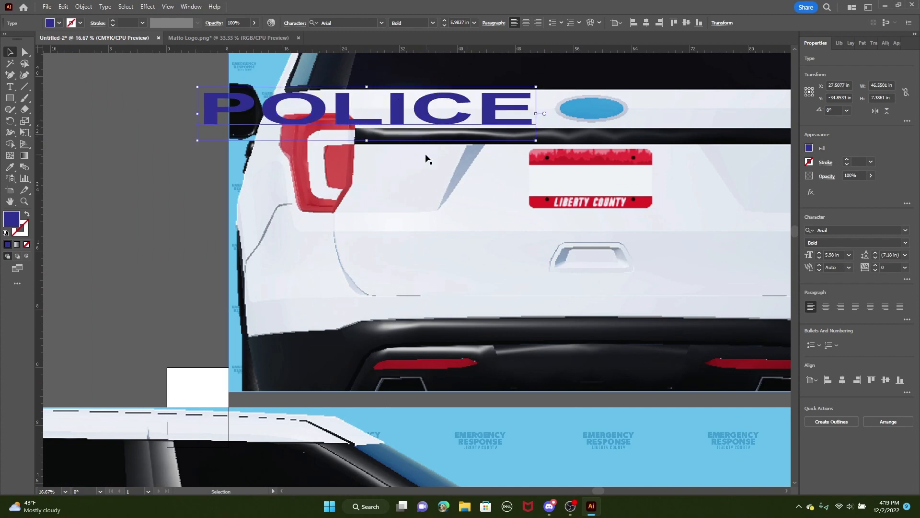
{"action": "key", "text": "ctrl+z"}
{"action": "left_click_drag", "start_coordinate": [535, 142], "coordinate": [715, 211]}
{"action": "key", "text": "ctrl+z"}
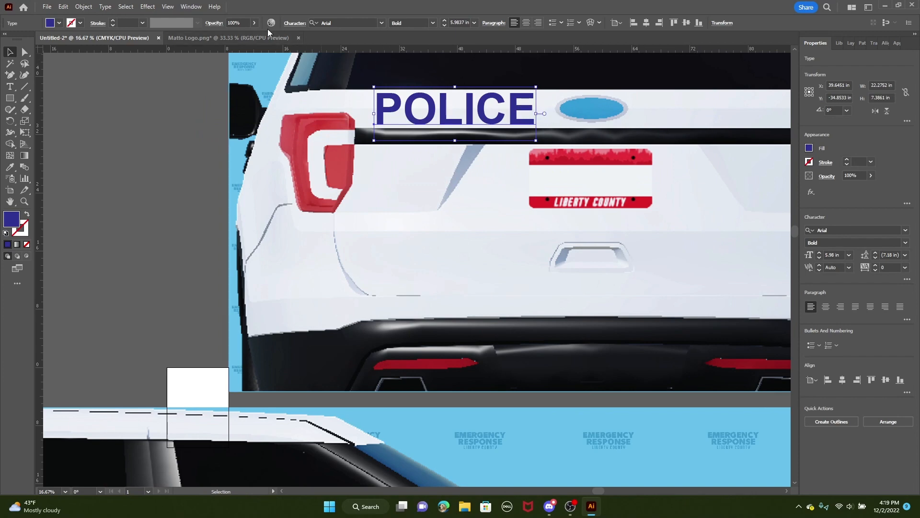
{"action": "scroll", "coordinate": [485, 116], "scroll_direction": "up", "scroll_amount": 2}
{"action": "scroll", "coordinate": [314, 74], "scroll_direction": "up", "scroll_amount": 2}
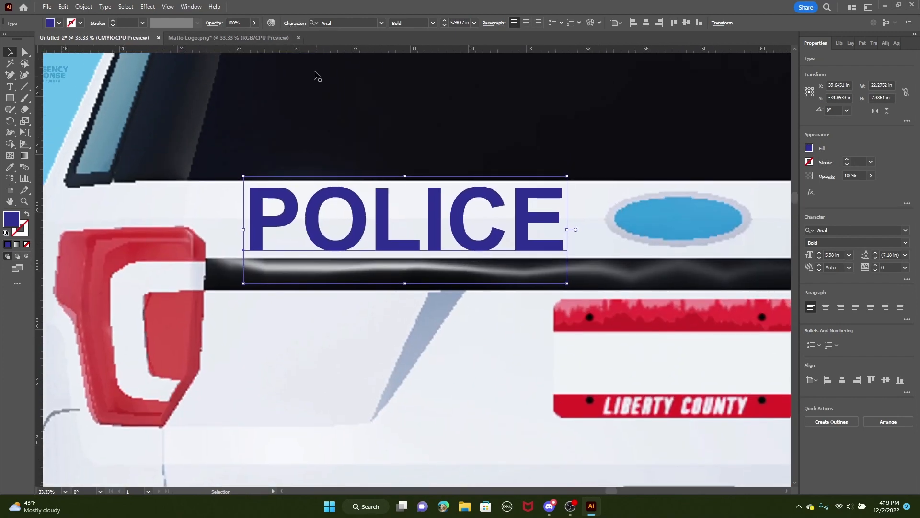
{"action": "left_click", "coordinate": [591, 23]}
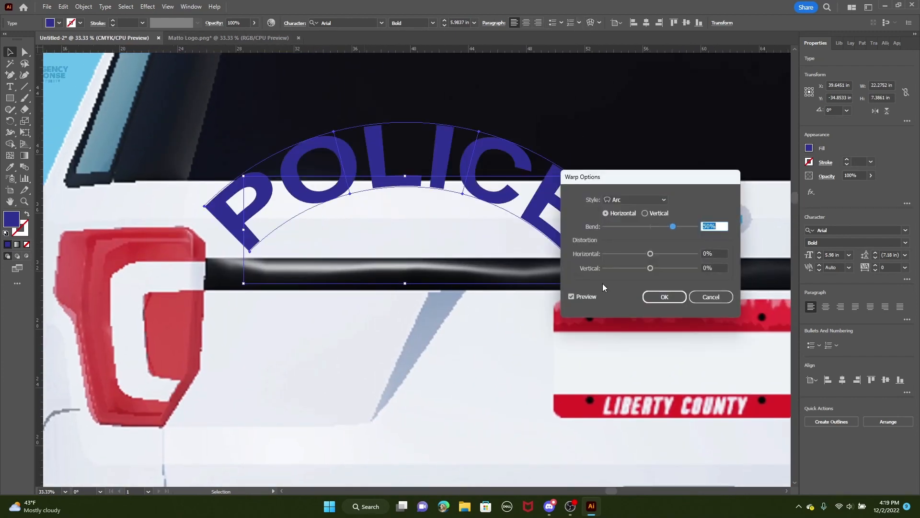
{"action": "left_click", "coordinate": [711, 297]}
Examine the stripe and logo on the side views and the POLICE text's placement on the rear view
{"action": "scroll", "coordinate": [611, 127], "scroll_direction": "down", "scroll_amount": 5}
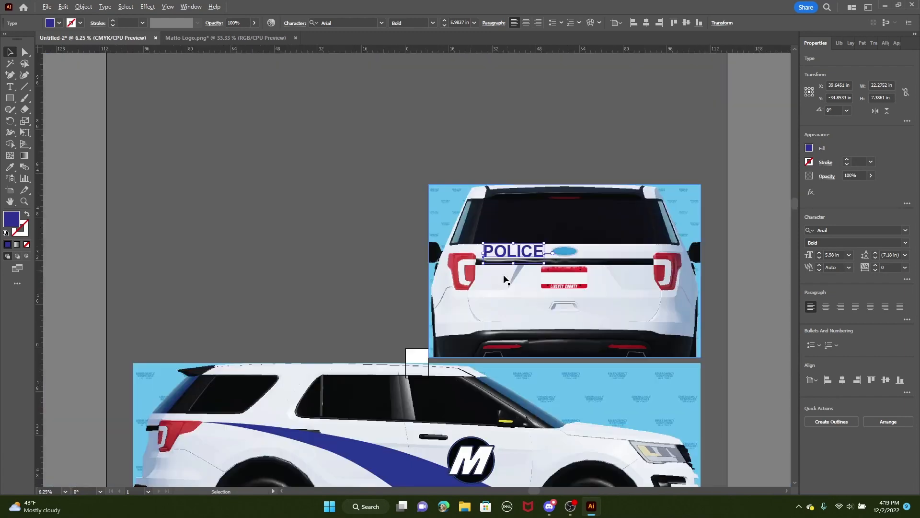
{"action": "scroll", "coordinate": [382, 437], "scroll_direction": "up", "scroll_amount": 3}
{"action": "left_click_drag", "start_coordinate": [77, 379], "coordinate": [281, 240]}
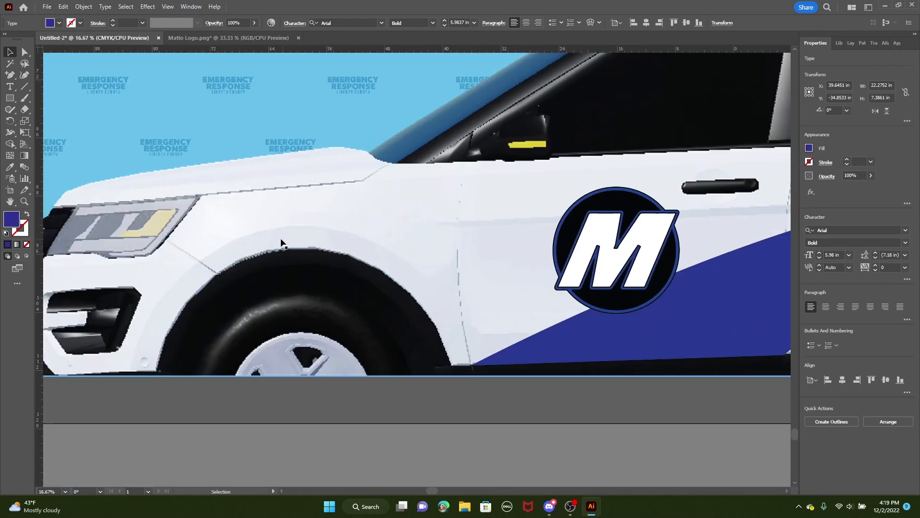
{"action": "scroll", "coordinate": [506, 249], "scroll_direction": "right", "scroll_amount": 10}
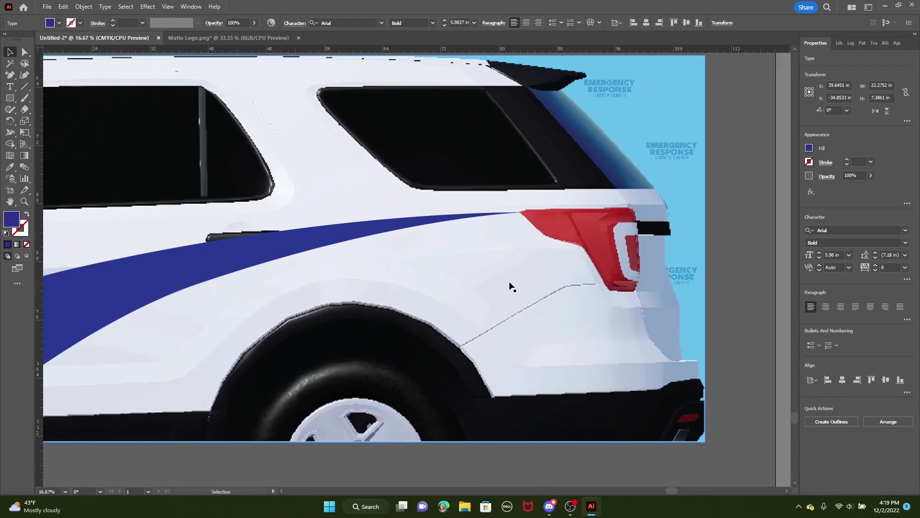
{"action": "left_click_drag", "start_coordinate": [304, 269], "coordinate": [650, 228]}
{"action": "left_click_drag", "start_coordinate": [405, 196], "coordinate": [537, 156]}
{"action": "left_click_drag", "start_coordinate": [413, 260], "coordinate": [622, 204]}
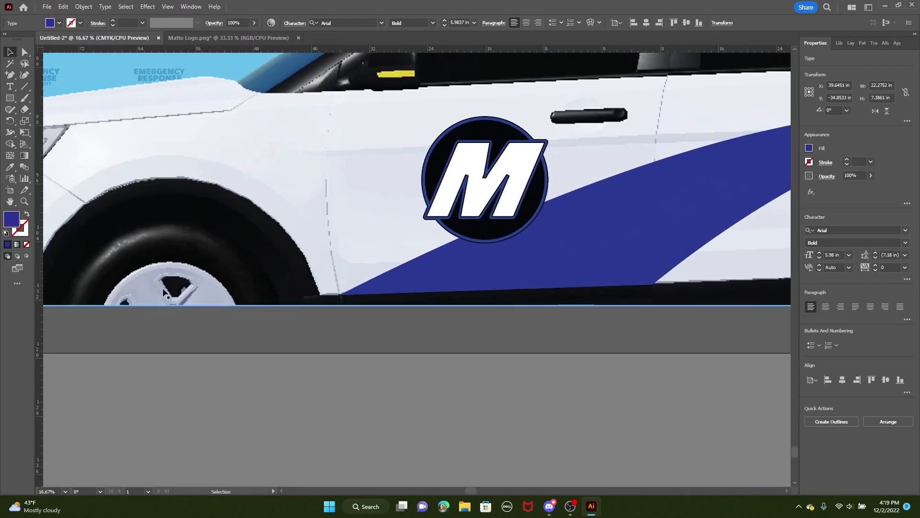
{"action": "left_click_drag", "start_coordinate": [166, 291], "coordinate": [460, 341]}
{"action": "scroll", "coordinate": [483, 203], "scroll_direction": "down", "scroll_amount": 1}
{"action": "left_click_drag", "start_coordinate": [483, 202], "coordinate": [244, 428]}
{"action": "scroll", "coordinate": [504, 198], "scroll_direction": "down", "scroll_amount": 1}
{"action": "left_click_drag", "start_coordinate": [472, 298], "coordinate": [407, 411]}
{"action": "scroll", "coordinate": [457, 288], "scroll_direction": "up", "scroll_amount": 1}
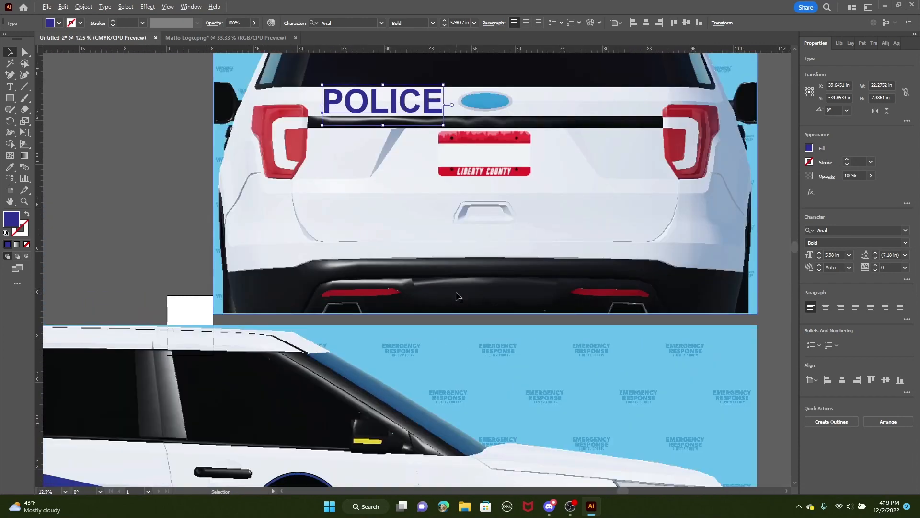
{"action": "scroll", "coordinate": [459, 298], "scroll_direction": "down", "scroll_amount": 1}
{"action": "left_click_drag", "start_coordinate": [531, 267], "coordinate": [469, 365]}
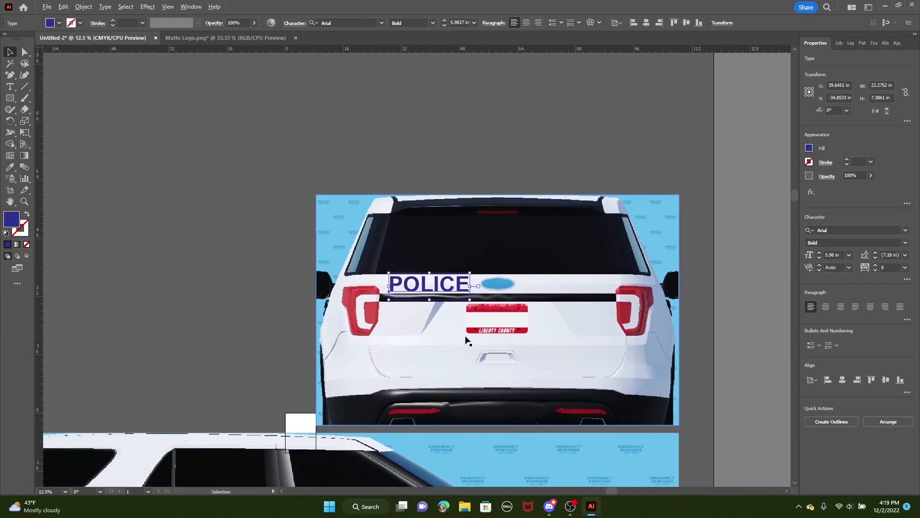
Try a tracking of -100 on the POLICE text, and restore the tracking to 0
{"action": "scroll", "coordinate": [466, 337], "scroll_direction": "up", "scroll_amount": 3}
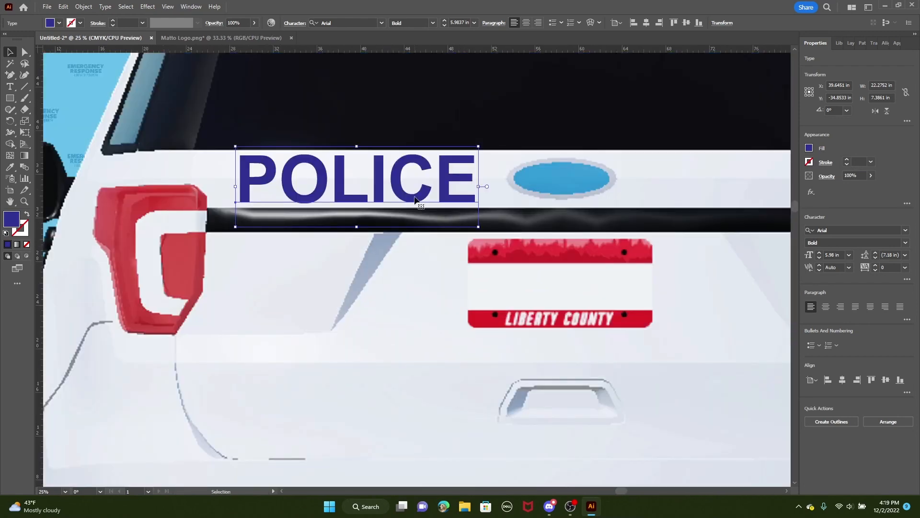
{"action": "left_click", "coordinate": [292, 23]}
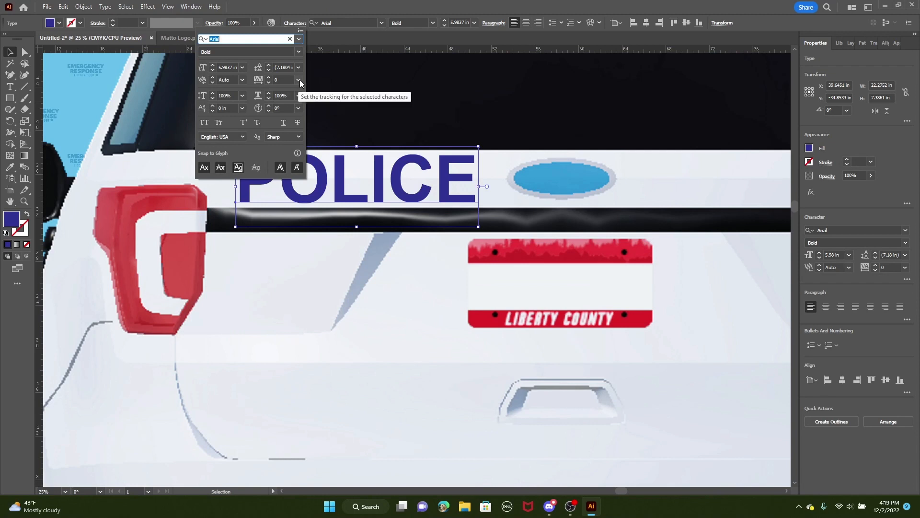
{"action": "left_click", "coordinate": [299, 80]}
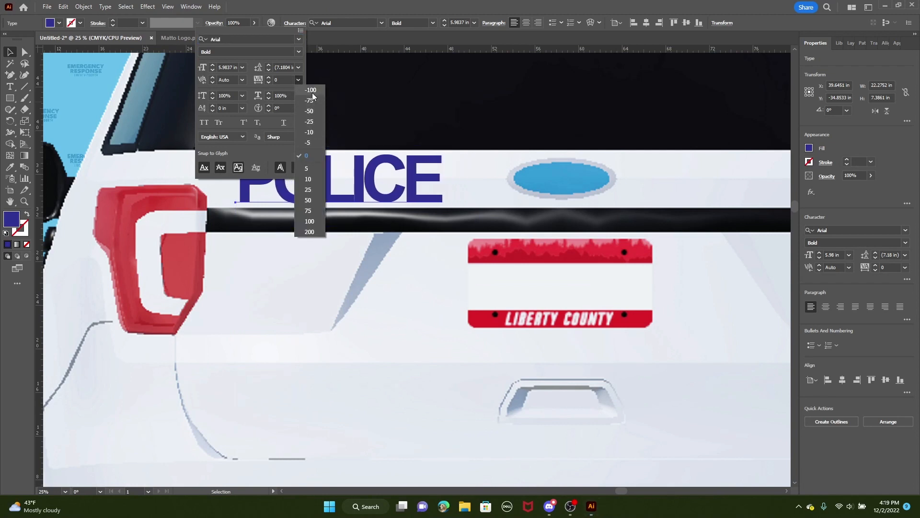
{"action": "left_click", "coordinate": [311, 90]}
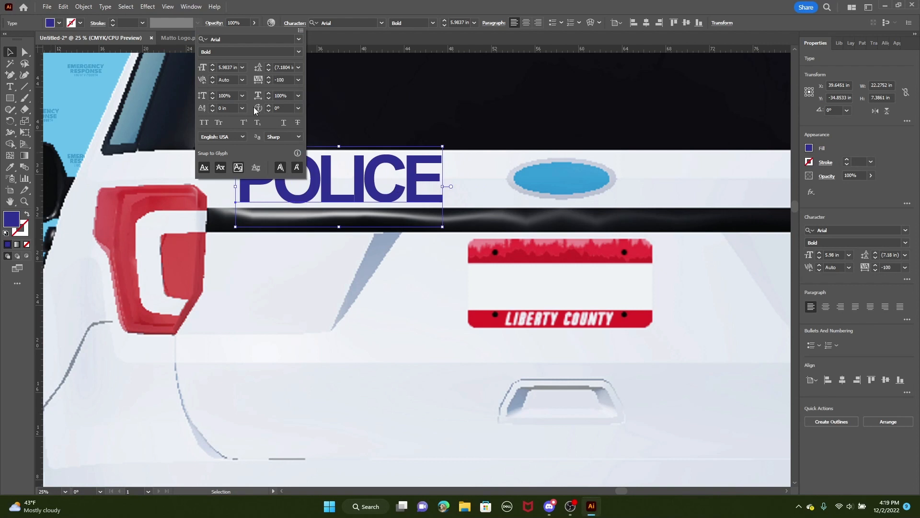
{"action": "left_click", "coordinate": [299, 79]}
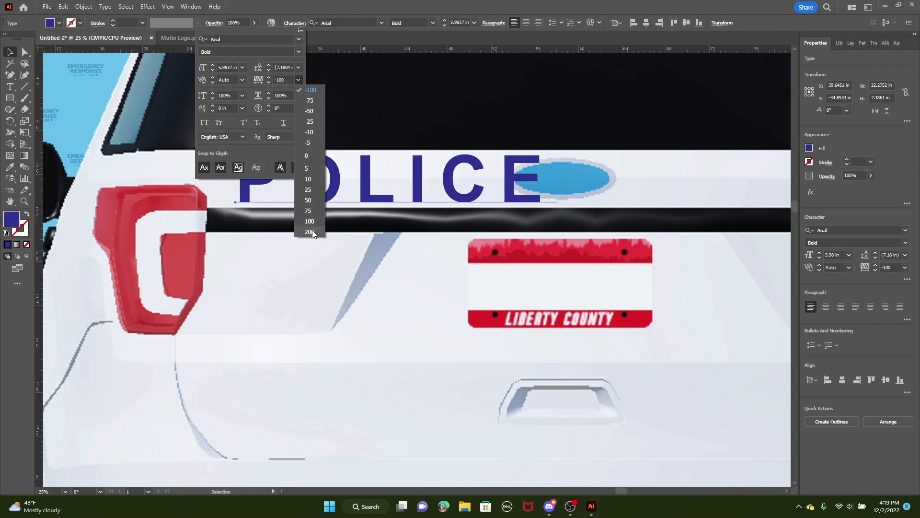
{"action": "left_click", "coordinate": [312, 154]}
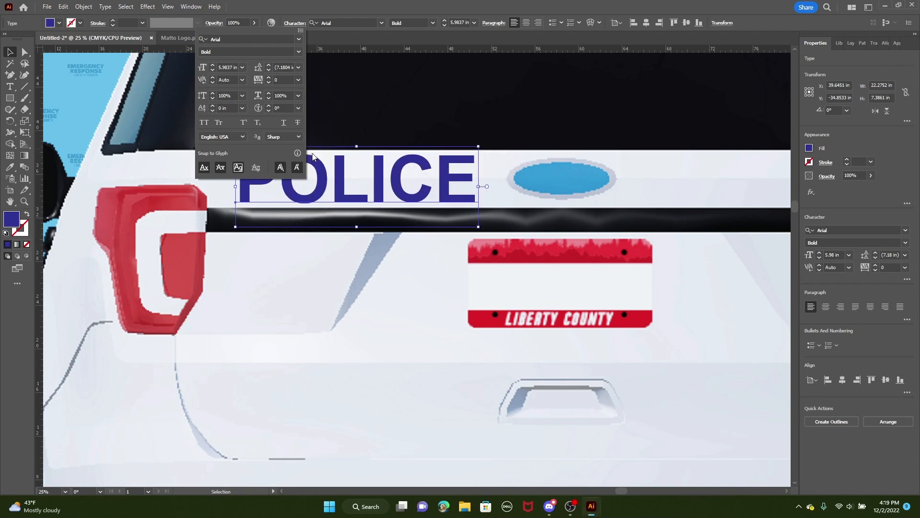
{"action": "left_click", "coordinate": [297, 80]}
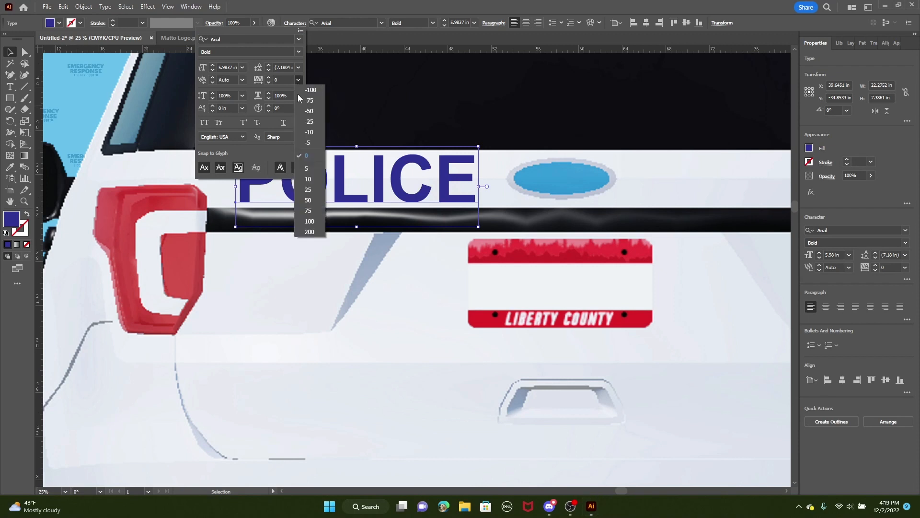
{"action": "left_click", "coordinate": [304, 152]}
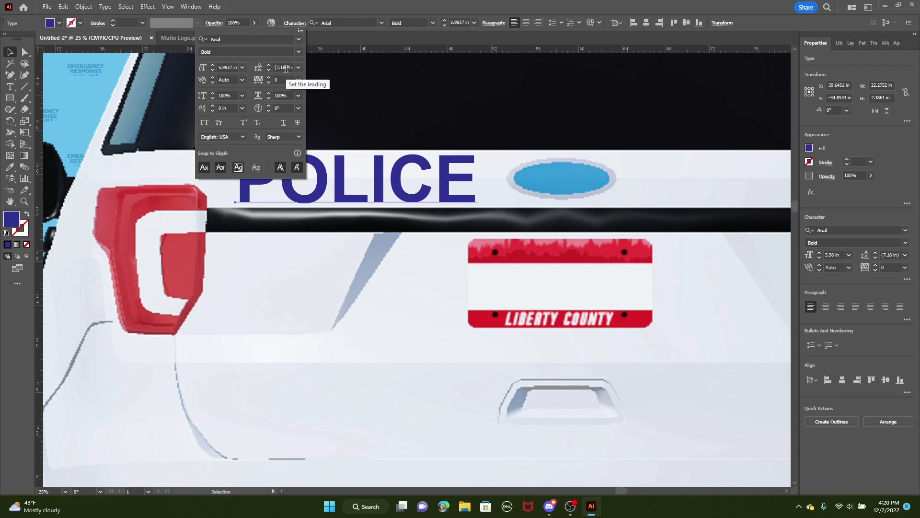
Try other horizontal and vertical scale values for the POLICE text, and leave both at 100%
{"action": "left_click", "coordinate": [280, 96]}
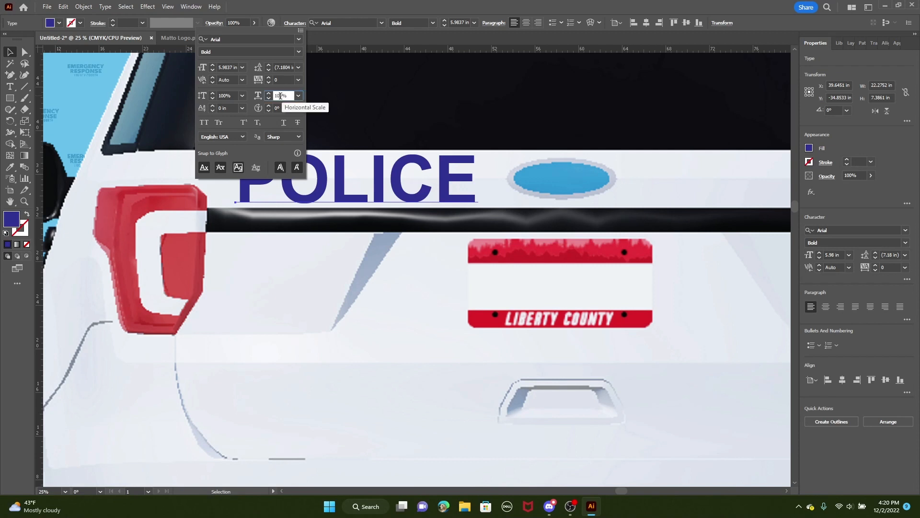
{"action": "left_click", "coordinate": [298, 95]}
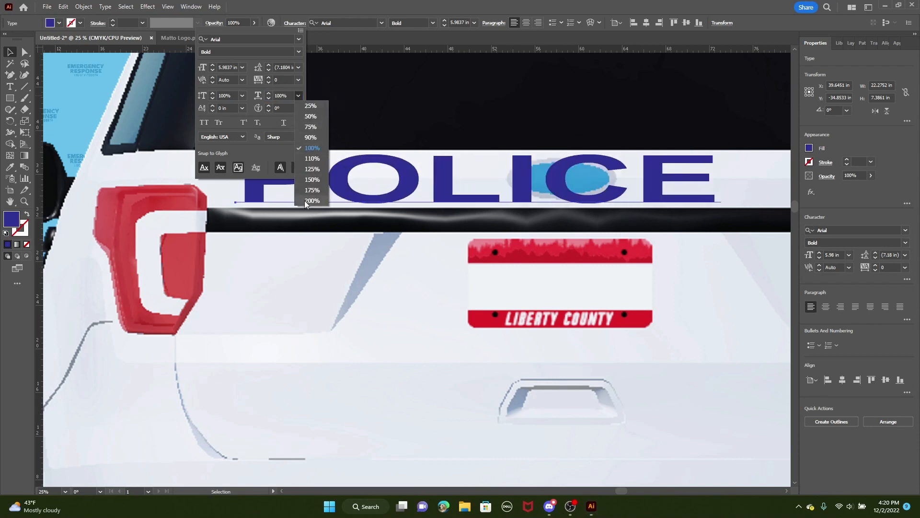
{"action": "left_click", "coordinate": [309, 148]}
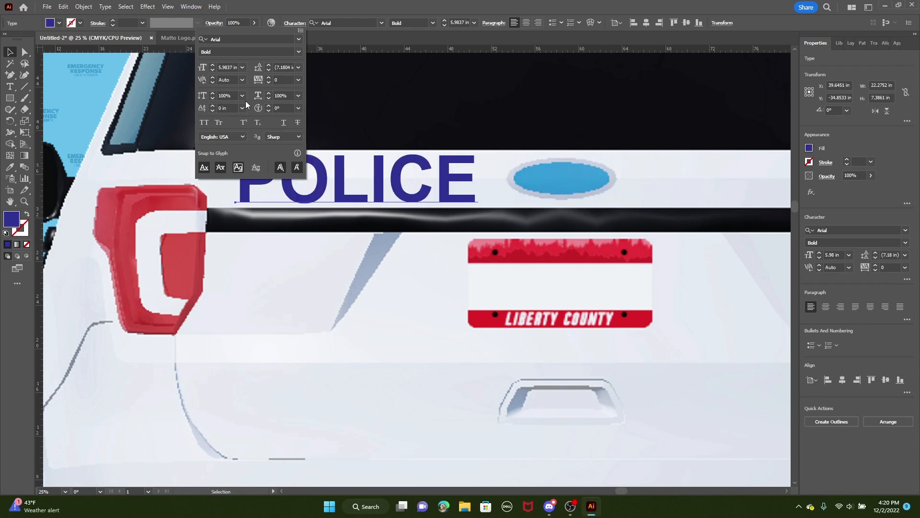
{"action": "left_click", "coordinate": [243, 96]}
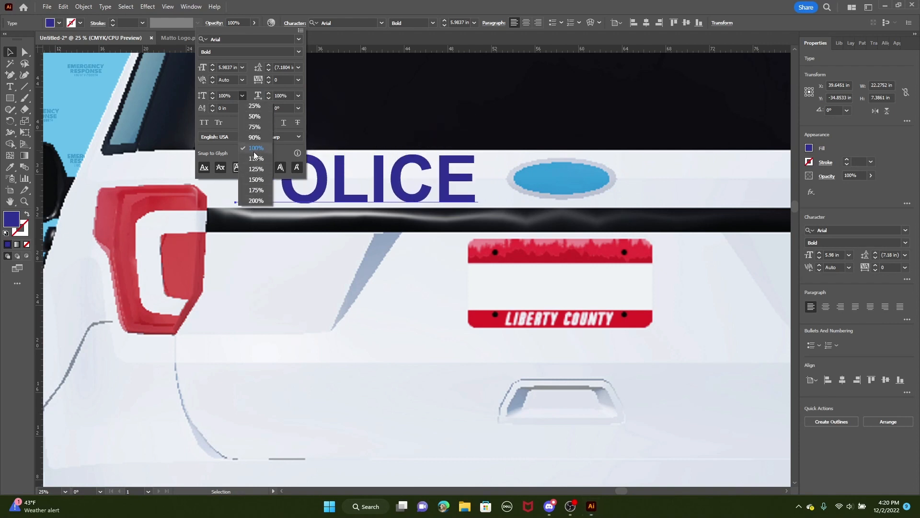
{"action": "left_click", "coordinate": [255, 152]}
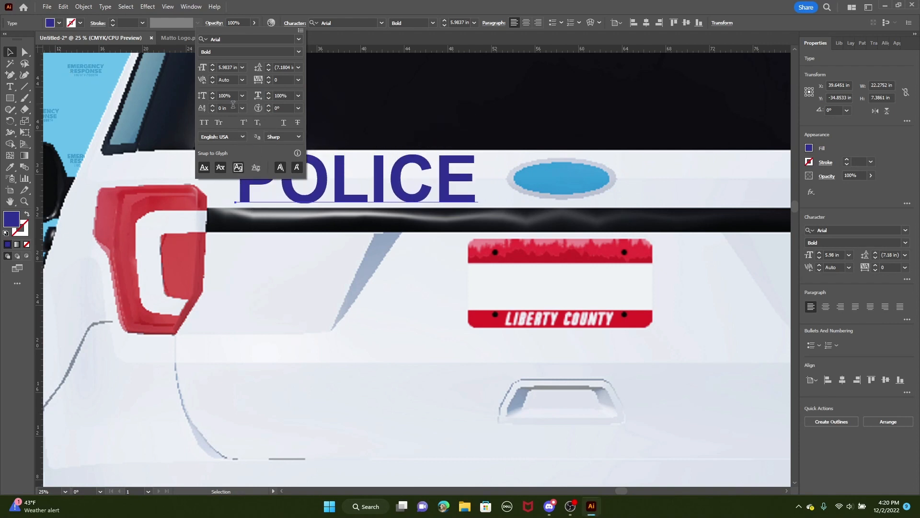
{"action": "left_click", "coordinate": [402, 200]}
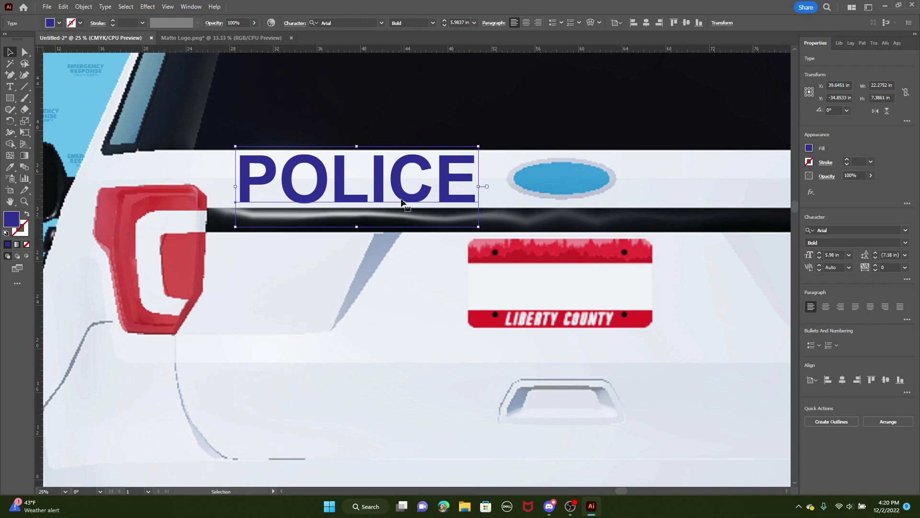
Deselect the POLICE text and examine its placement on the rear view together with the stripes and logos on both side views
{"action": "scroll", "coordinate": [400, 206], "scroll_direction": "down", "scroll_amount": 3}
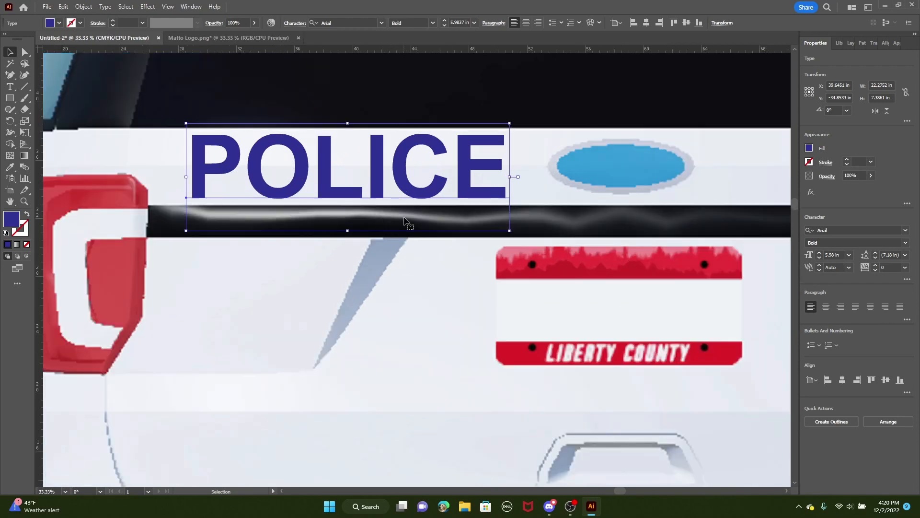
{"action": "scroll", "coordinate": [405, 220], "scroll_direction": "down", "scroll_amount": 1}
{"action": "left_click", "coordinate": [359, 215]}
{"action": "left_click_drag", "start_coordinate": [539, 396], "coordinate": [450, 359]}
{"action": "scroll", "coordinate": [481, 216], "scroll_direction": "up", "scroll_amount": 1}
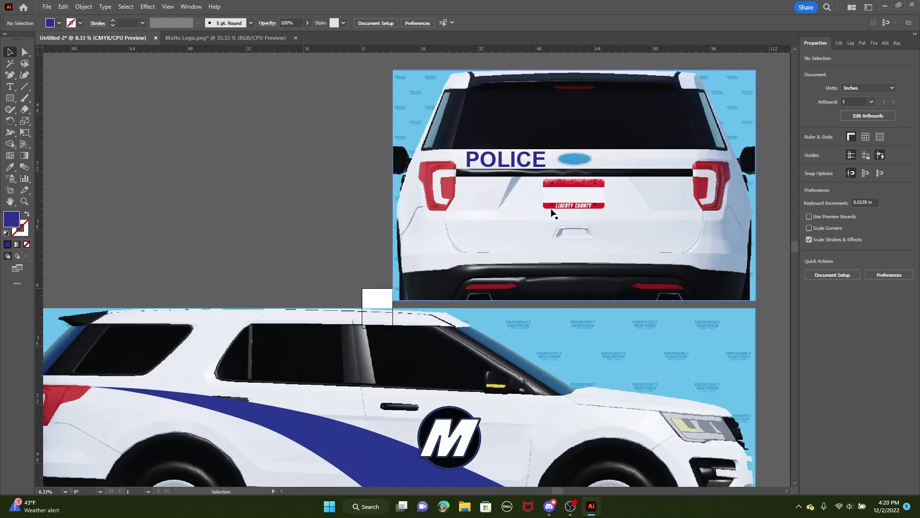
{"action": "left_click_drag", "start_coordinate": [557, 210], "coordinate": [325, 254]}
{"action": "scroll", "coordinate": [387, 248], "scroll_direction": "down", "scroll_amount": 2}
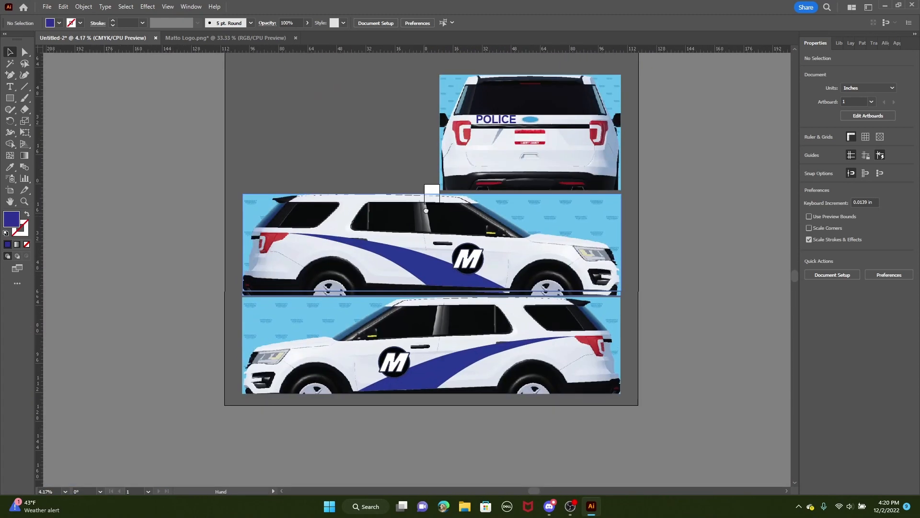
{"action": "left_click_drag", "start_coordinate": [422, 104], "coordinate": [333, 132]}
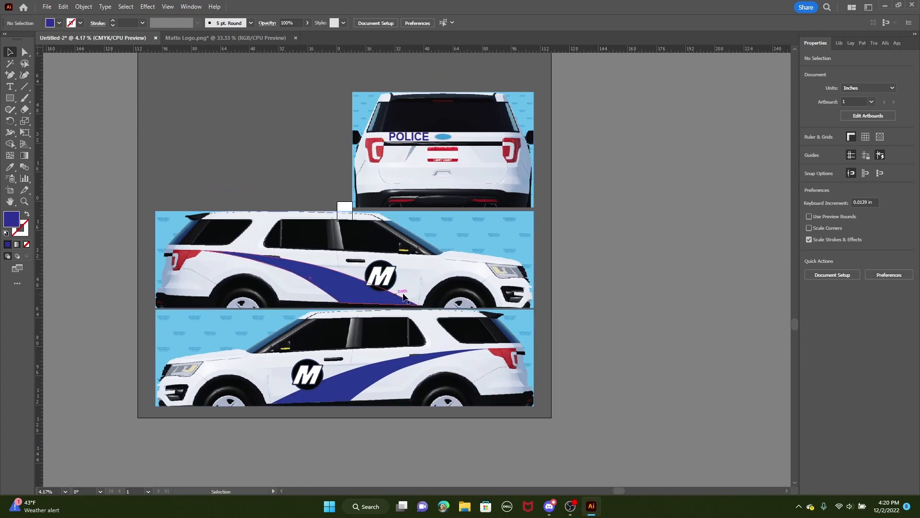
{"action": "left_click_drag", "start_coordinate": [440, 298], "coordinate": [450, 381]}
{"action": "scroll", "coordinate": [471, 245], "scroll_direction": "up", "scroll_amount": 1}
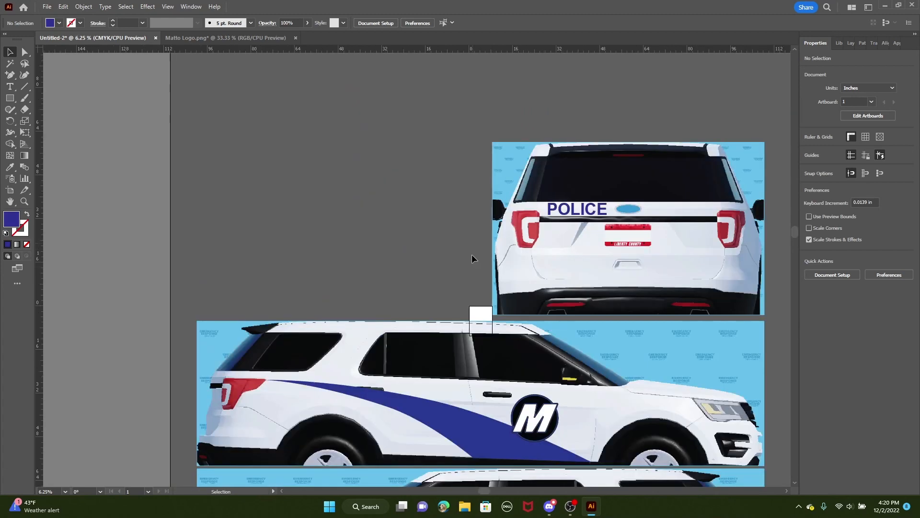
{"action": "left_click_drag", "start_coordinate": [473, 256], "coordinate": [410, 230]}
{"action": "scroll", "coordinate": [410, 230], "scroll_direction": "down", "scroll_amount": 1}
{"action": "left_click_drag", "start_coordinate": [550, 216], "coordinate": [517, 153]}
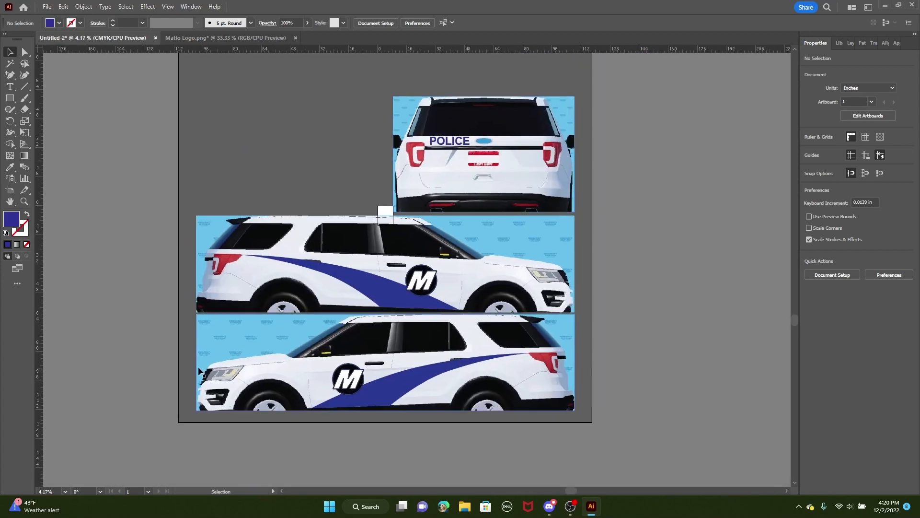
Create a new layer named Boxes above the Texts layer
{"action": "left_click", "coordinate": [839, 43]}
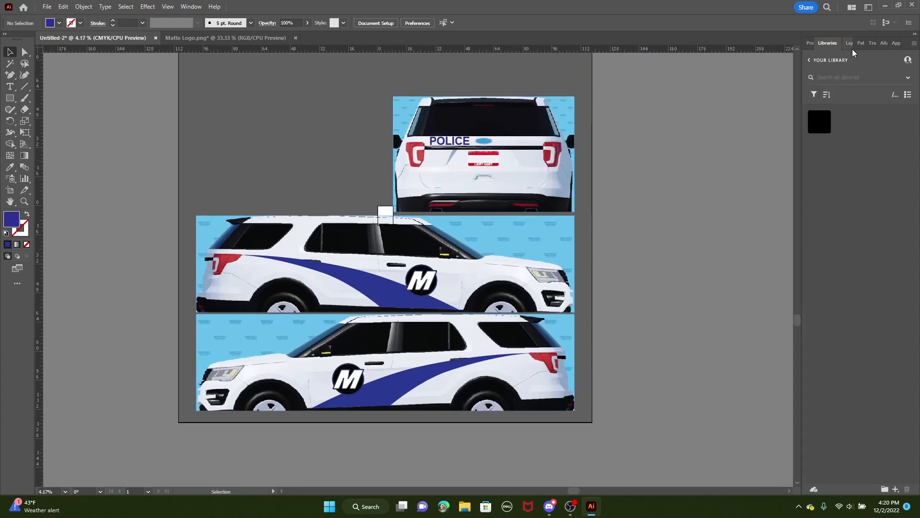
{"action": "left_click", "coordinate": [849, 43]}
{"action": "left_click", "coordinate": [914, 43]}
{"action": "left_click", "coordinate": [851, 50]}
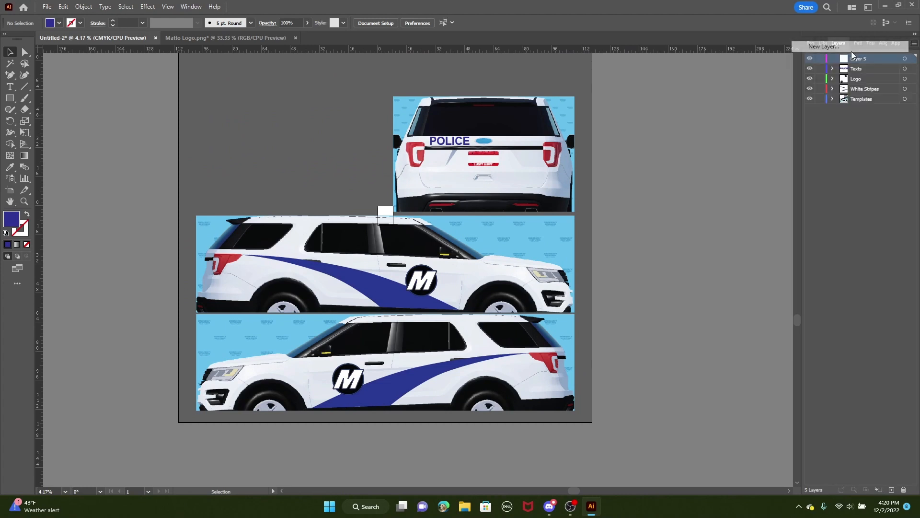
{"action": "key", "text": "BackSpace"}
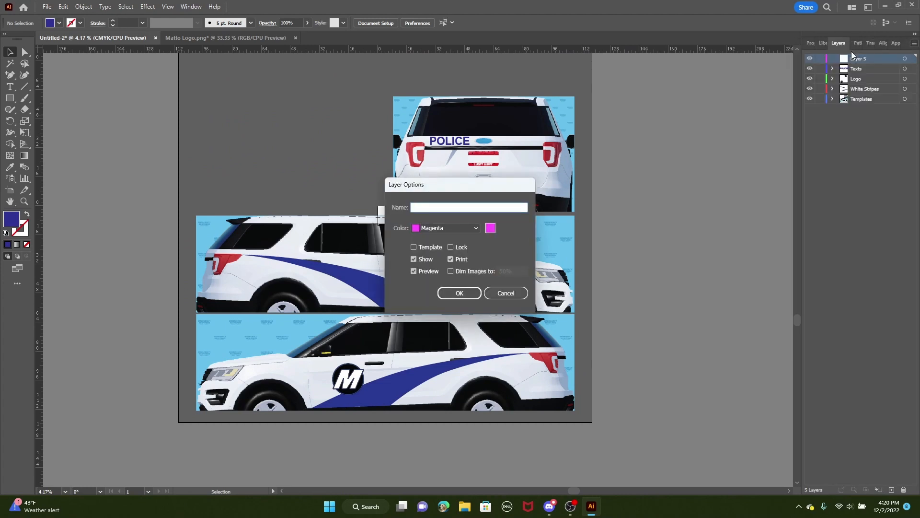
{"action": "type", "text": "Boxes"}
{"action": "key", "text": "Return"}
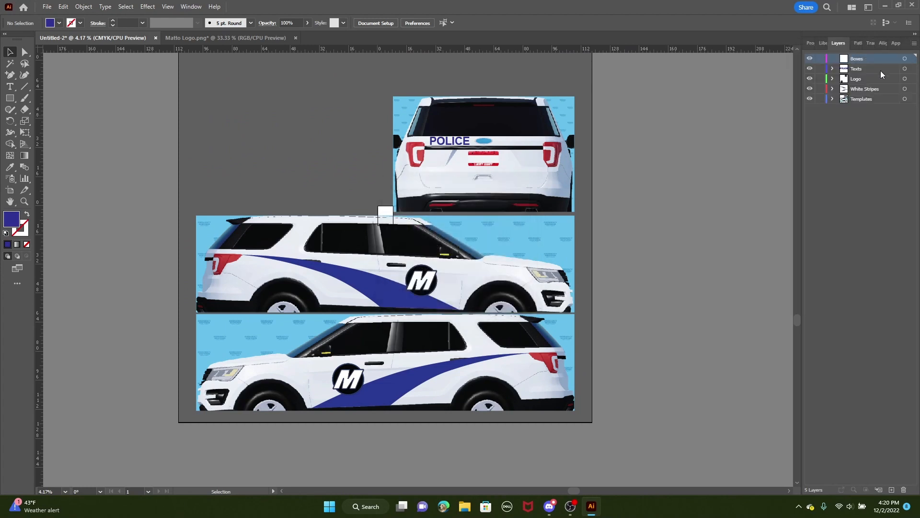
Draw a rectangle with no fill, about 99.86 by 63.44 in, over the entire rear view image
{"action": "left_click", "coordinate": [808, 45]}
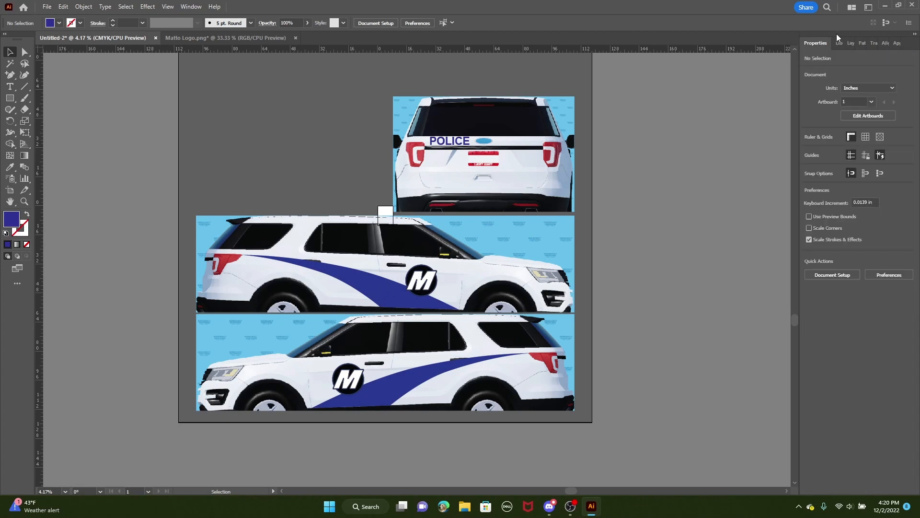
{"action": "left_click", "coordinate": [839, 42]}
{"action": "left_click", "coordinate": [816, 43]}
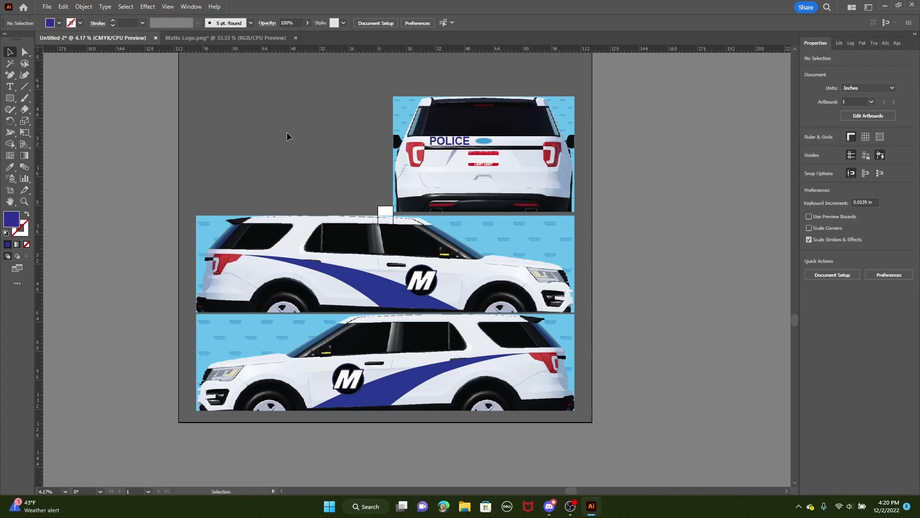
{"action": "left_click", "coordinate": [9, 99]}
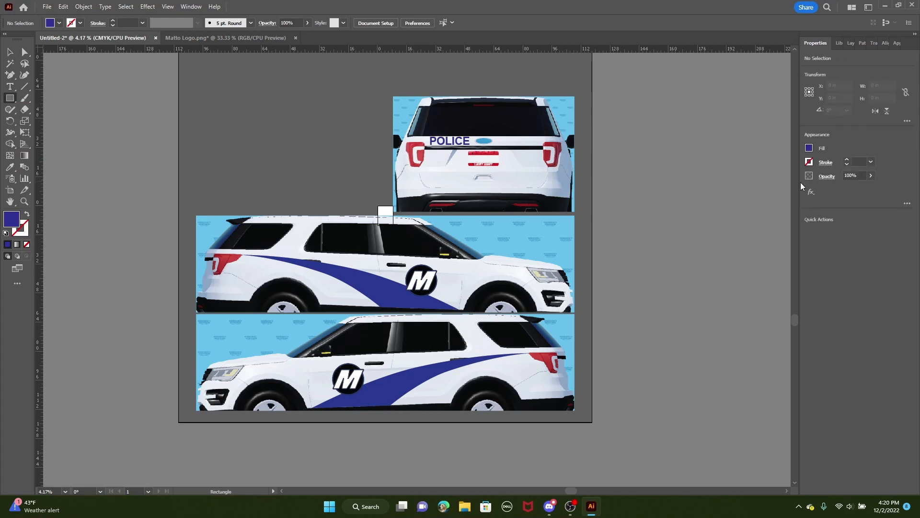
{"action": "left_click", "coordinate": [810, 148]}
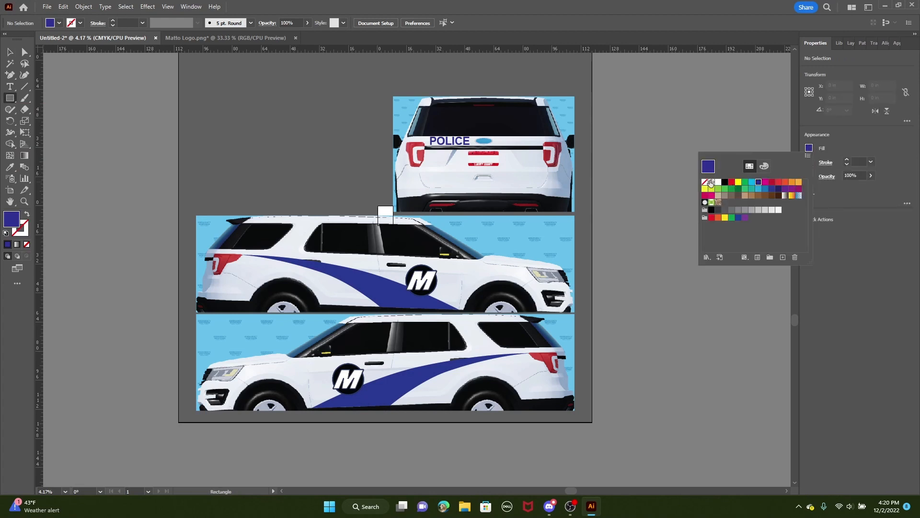
{"action": "left_click", "coordinate": [704, 182]}
{"action": "left_click", "coordinate": [893, 122]}
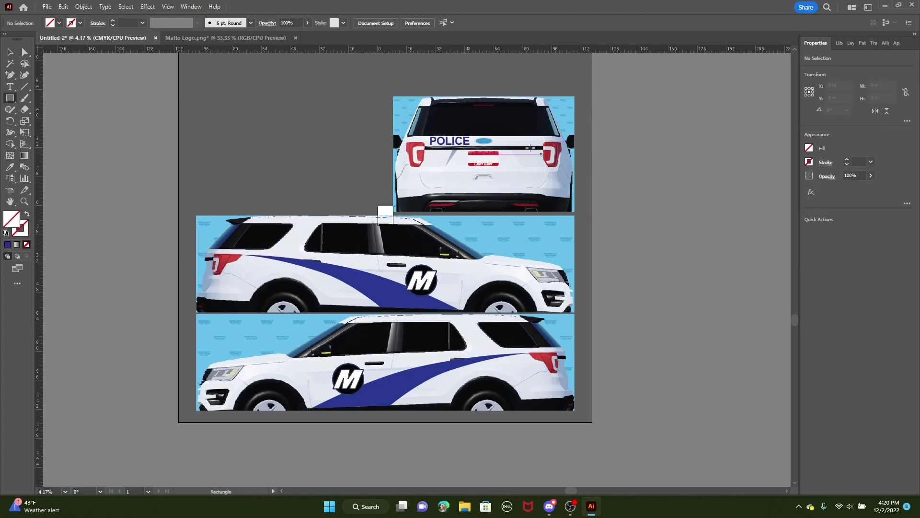
{"action": "scroll", "coordinate": [445, 125], "scroll_direction": "up", "scroll_amount": 2}
{"action": "scroll", "coordinate": [449, 128], "scroll_direction": "right", "scroll_amount": 5}
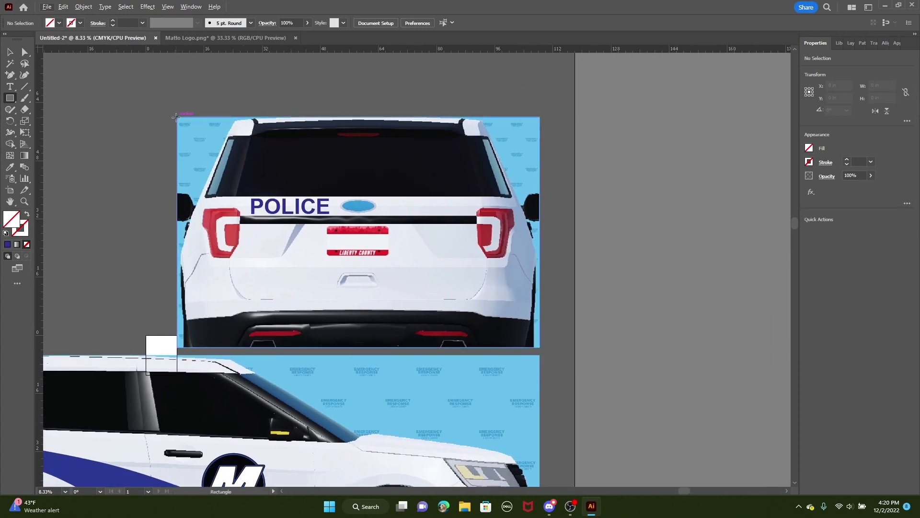
{"action": "left_click_drag", "start_coordinate": [176, 116], "coordinate": [540, 347]}
Draw an unfilled rectangle about 208.19 in wide and 48.17 in tall over the upper side view, starting at its upper-left corner
{"action": "scroll", "coordinate": [540, 347], "scroll_direction": "down", "scroll_amount": 2}
{"action": "left_click_drag", "start_coordinate": [422, 273], "coordinate": [576, 106]}
{"action": "scroll", "coordinate": [575, 106], "scroll_direction": "up", "scroll_amount": 2}
{"action": "left_click_drag", "start_coordinate": [247, 245], "coordinate": [475, 261]}
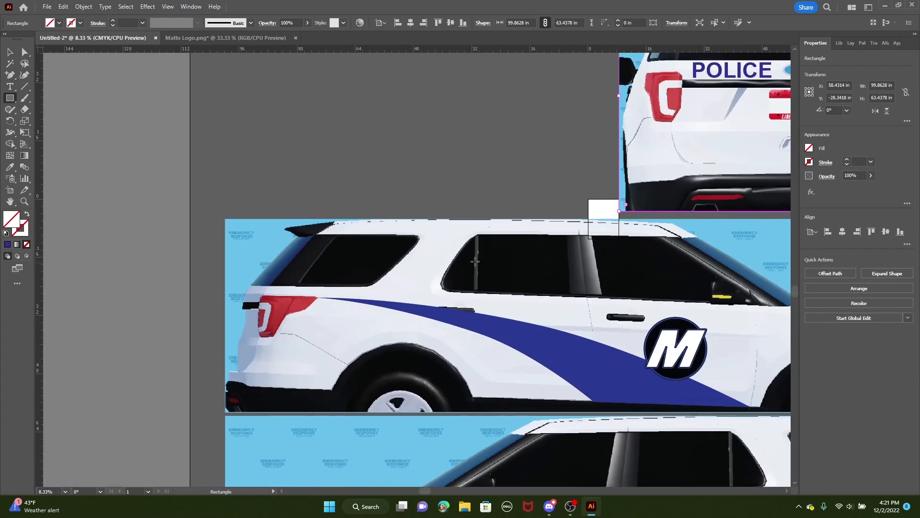
{"action": "left_click_drag", "start_coordinate": [225, 218], "coordinate": [512, 336]}
{"action": "left_click_drag", "start_coordinate": [514, 249], "coordinate": [640, 257]}
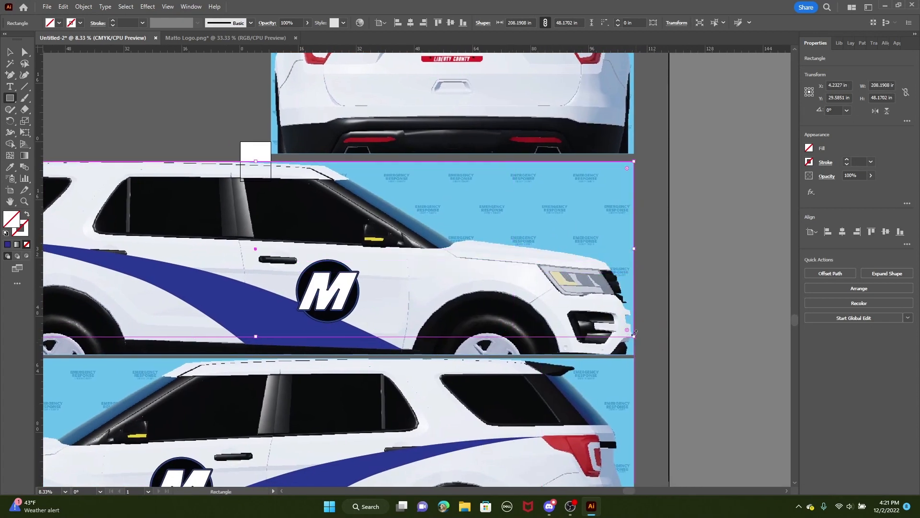
{"action": "mouse_move", "coordinate": [634, 335]}
{"action": "left_mouse_down"}
{"action": "mouse_move", "coordinate": [627, 344]}
{"action": "mouse_move", "coordinate": [637, 355]}
{"action": "left_mouse_up"}
{"action": "key", "text": "ctrl+z"}
{"action": "key", "text": "ctrl+z"}
Extend the side view rectangle down to the image's lower edge, making it about 53.19 in tall
{"action": "left_click", "coordinate": [12, 51]}
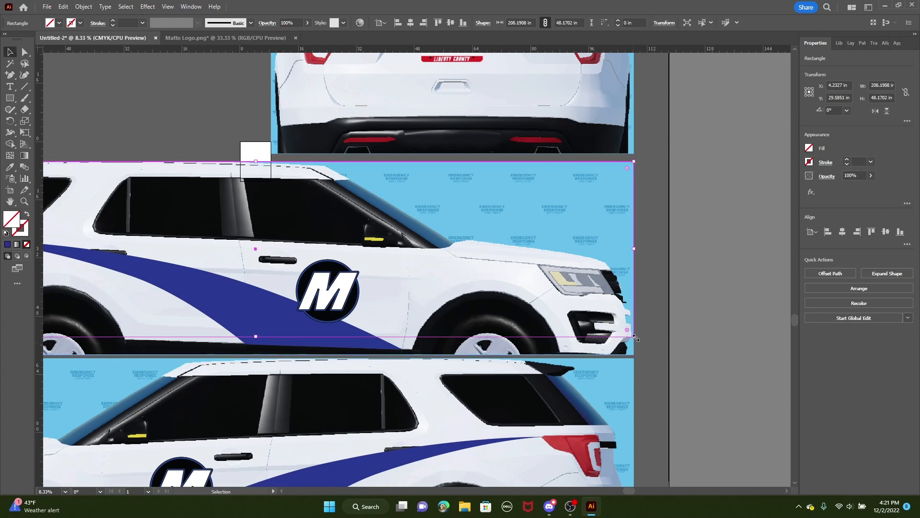
{"action": "left_click_drag", "start_coordinate": [637, 338], "coordinate": [637, 356]}
{"action": "key", "text": "ctrl+minus"}
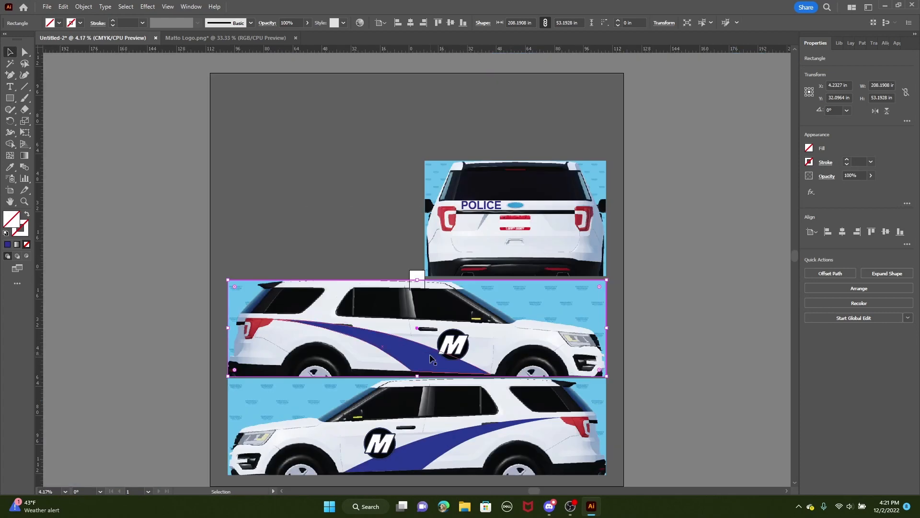
{"action": "left_click_drag", "start_coordinate": [430, 358], "coordinate": [555, 200]}
{"action": "key", "text": "ctrl+plus"}
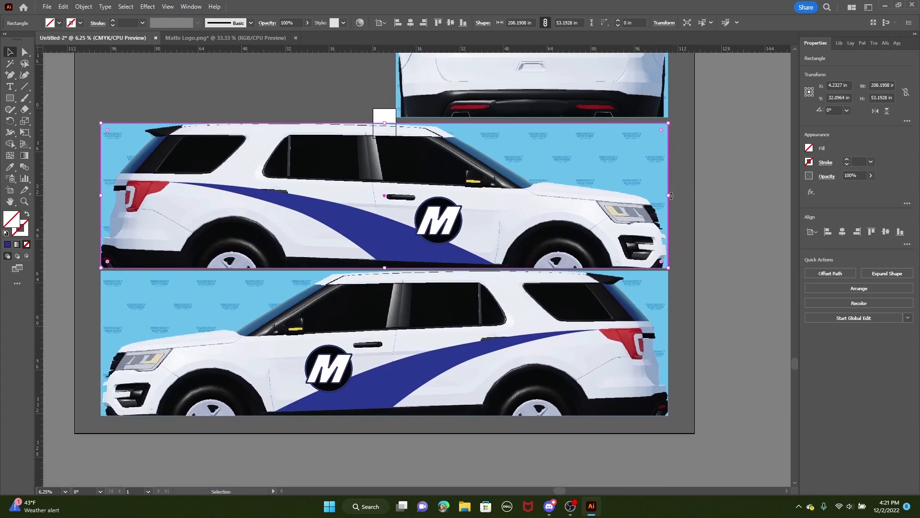
{"action": "mouse_move", "coordinate": [669, 195]}
{"action": "left_mouse_down"}
{"action": "mouse_move", "coordinate": [571, 199]}
{"action": "mouse_move", "coordinate": [677, 196]}
{"action": "mouse_move", "coordinate": [670, 195]}
{"action": "left_mouse_up"}
{"action": "scroll", "coordinate": [623, 235], "scroll_direction": "down", "scroll_amount": 4}
{"action": "scroll", "coordinate": [623, 235], "scroll_direction": "left", "scroll_amount": 3}
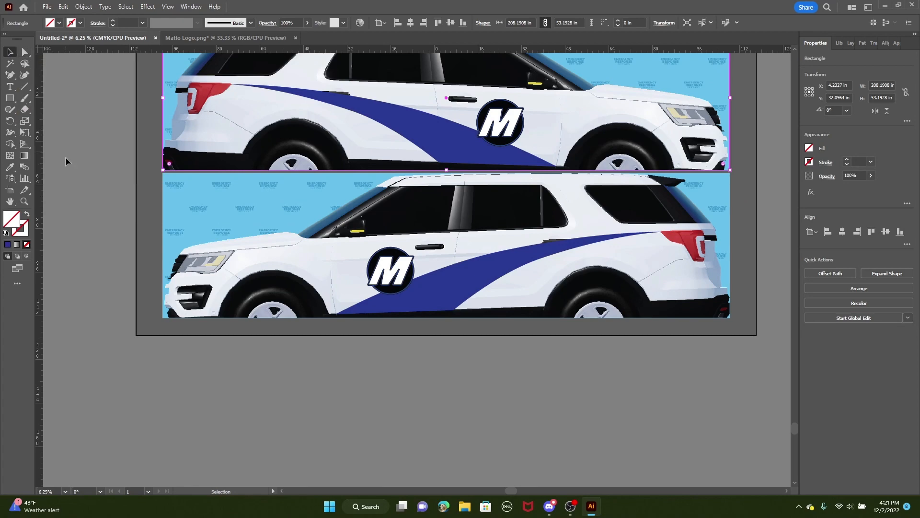
{"action": "left_click", "coordinate": [10, 98]}
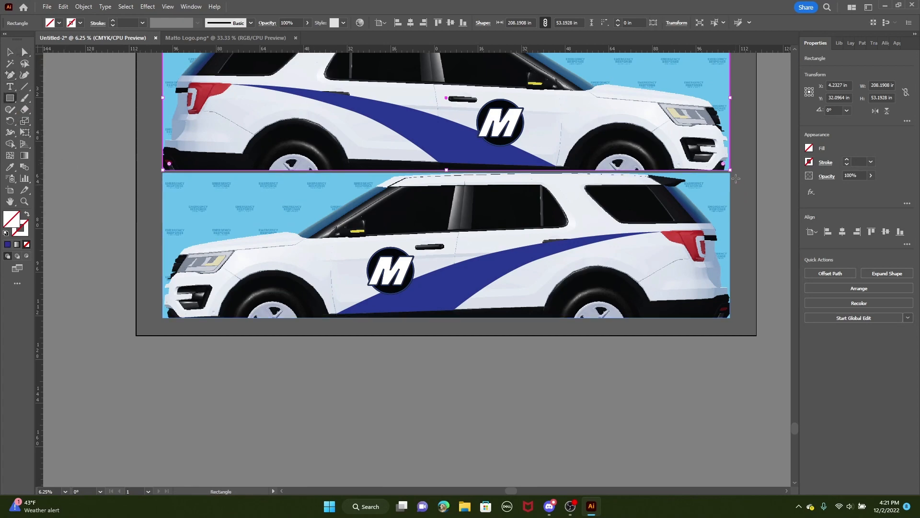
{"action": "scroll", "coordinate": [731, 175], "scroll_direction": "up", "scroll_amount": 3}
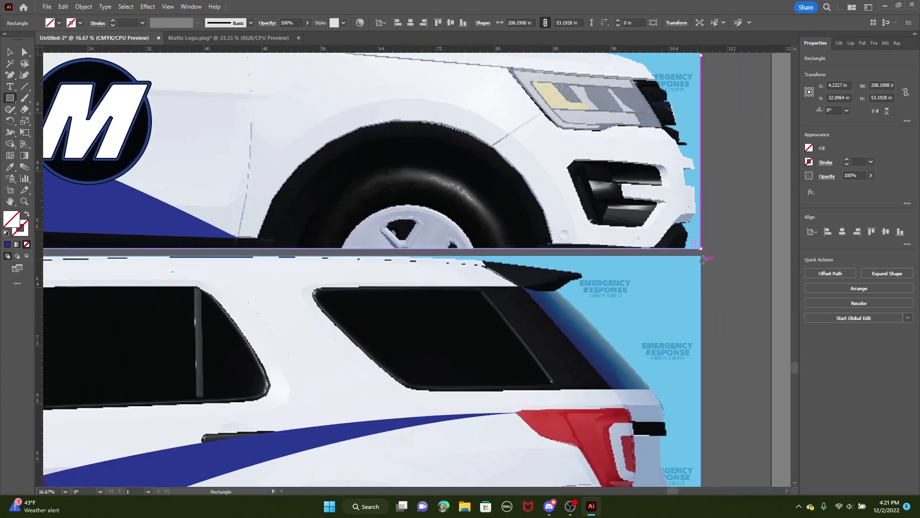
{"action": "left_click_drag", "start_coordinate": [701, 256], "coordinate": [219, 427]}
{"action": "scroll", "coordinate": [417, 351], "scroll_direction": "down", "scroll_amount": 4}
{"action": "key", "text": "ctrl+z"}
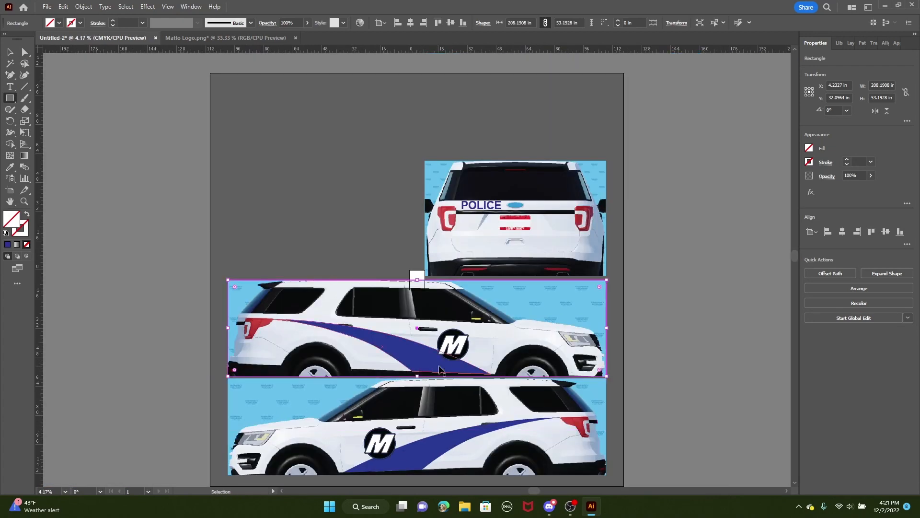
Draw an unfilled rectangle about 208.19 by 53.19 in over the entire lower side view, between opposite corners of the image
{"action": "left_click_drag", "start_coordinate": [445, 365], "coordinate": [453, 157]}
{"action": "scroll", "coordinate": [519, 111], "scroll_direction": "up", "scroll_amount": 1}
{"action": "left_click_drag", "start_coordinate": [520, 111], "coordinate": [625, 236]}
{"action": "scroll", "coordinate": [625, 237], "scroll_direction": "down", "scroll_amount": 5}
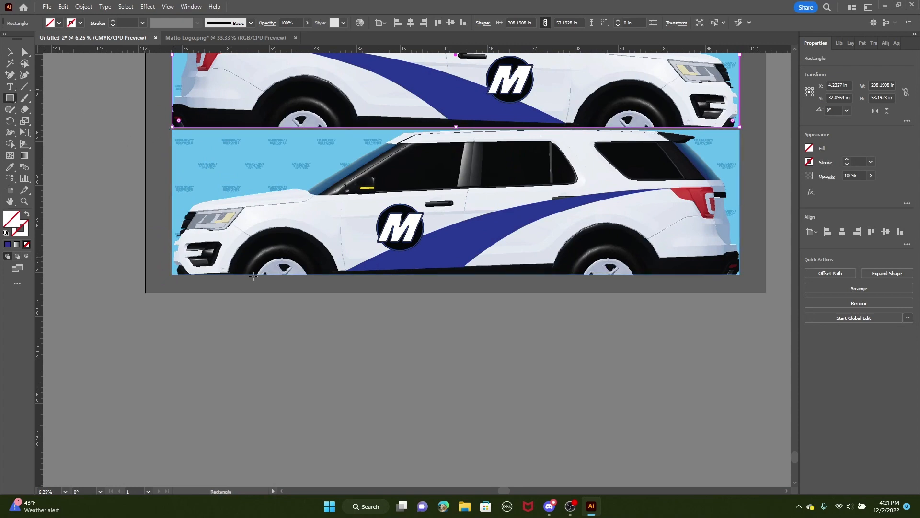
{"action": "left_click_drag", "start_coordinate": [171, 274], "coordinate": [741, 130]}
{"action": "scroll", "coordinate": [741, 131], "scroll_direction": "up", "scroll_amount": 4}
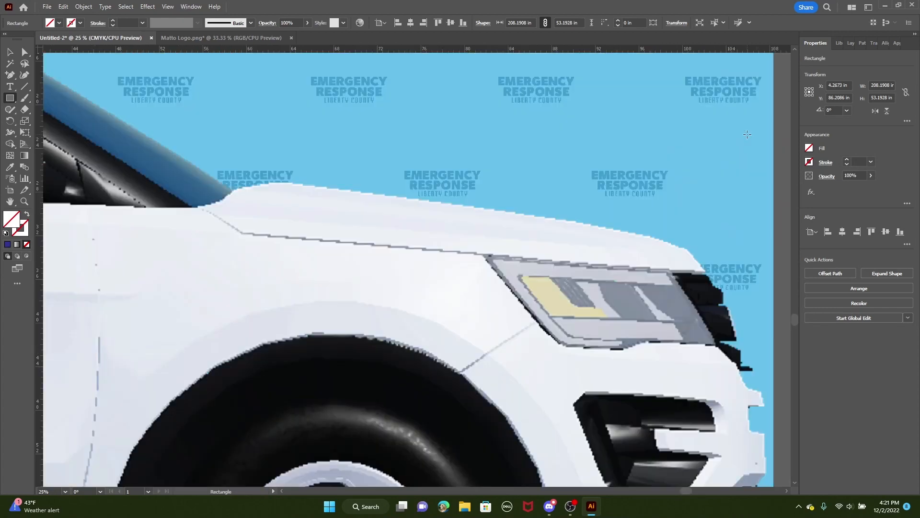
{"action": "scroll", "coordinate": [741, 131], "scroll_direction": "down", "scroll_amount": 4}
{"action": "key", "text": "v"}
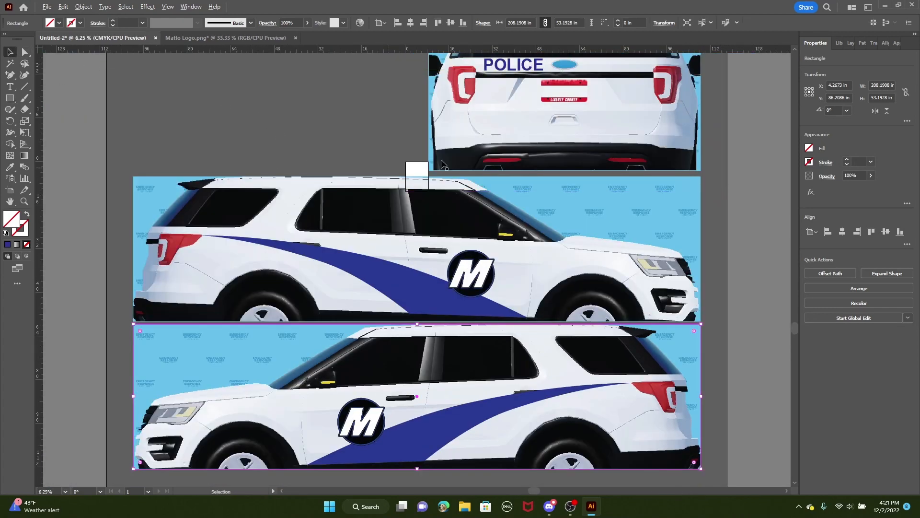
Hide the Templates layer and clear the selection so only the livery artwork shows
{"action": "left_click", "coordinate": [851, 43]}
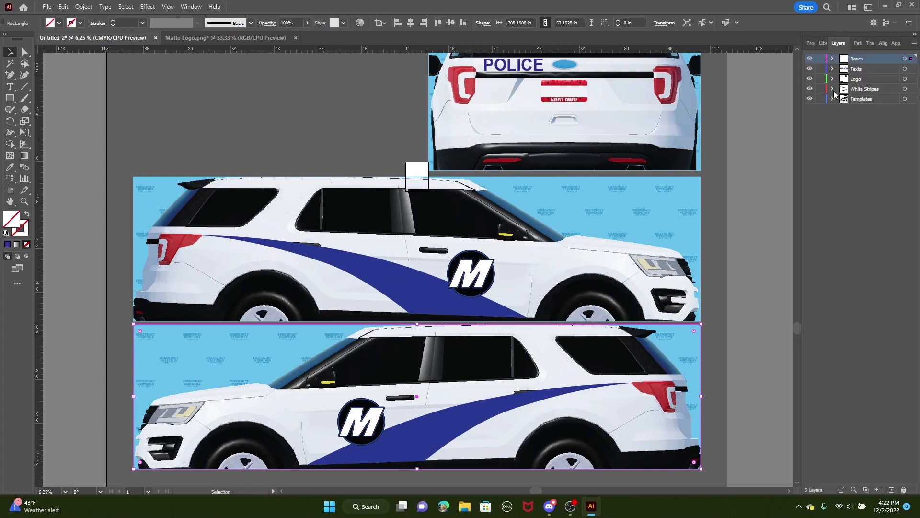
{"action": "left_click", "coordinate": [811, 99]}
{"action": "key", "text": "ctrl+minus"}
{"action": "scroll", "coordinate": [633, 287], "scroll_direction": "down", "scroll_amount": 3}
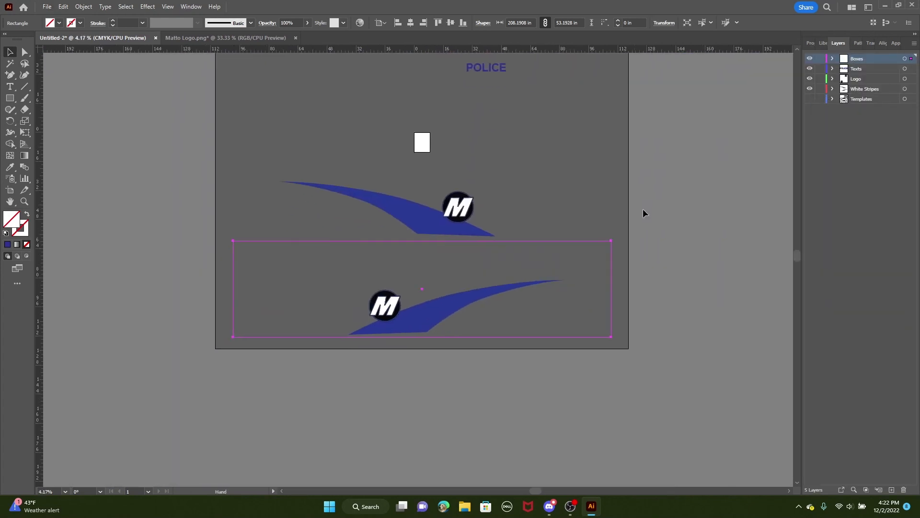
{"action": "left_click", "coordinate": [628, 264]}
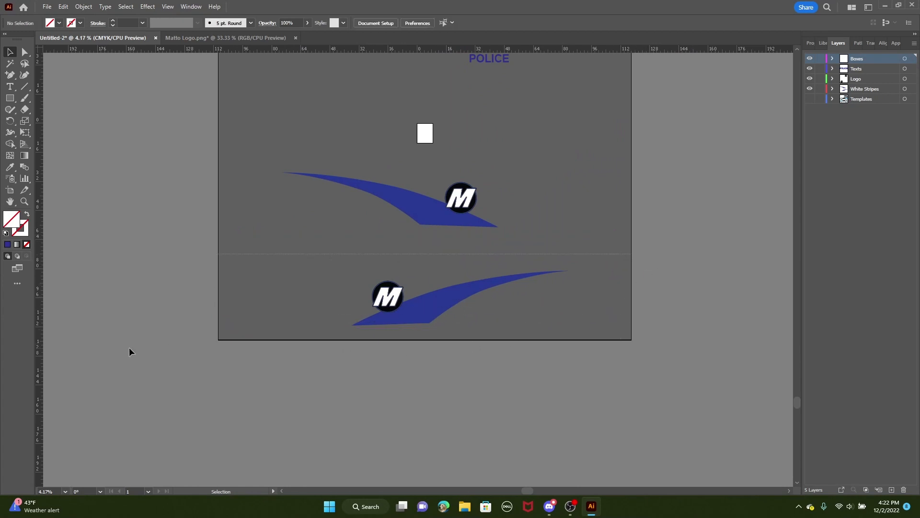
{"action": "left_click_drag", "start_coordinate": [130, 348], "coordinate": [130, 348]}
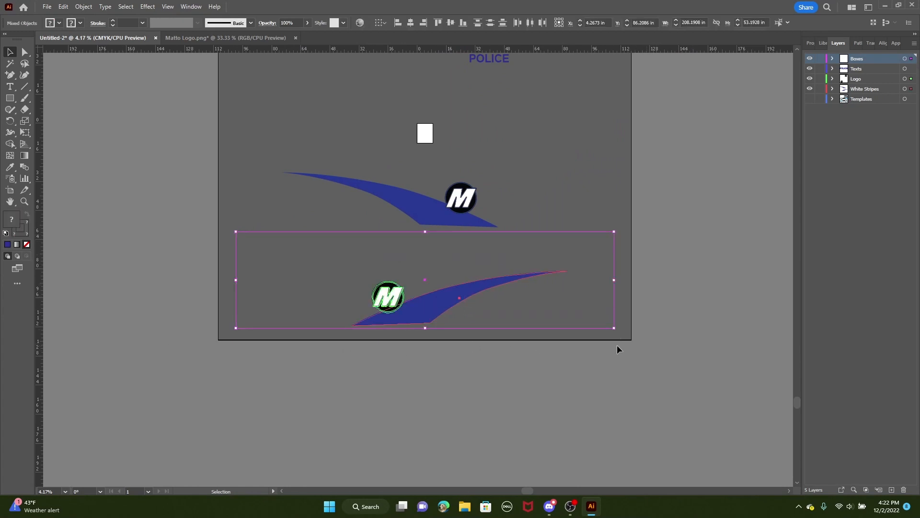
{"action": "right_click", "coordinate": [441, 301]}
{"action": "left_click", "coordinate": [282, 365]}
{"action": "left_click", "coordinate": [205, 303]}
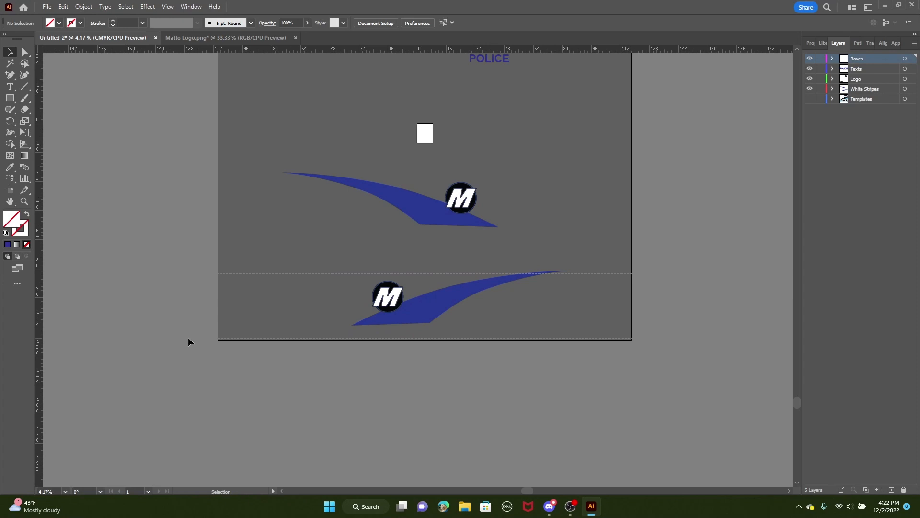
{"action": "scroll", "coordinate": [761, 288], "scroll_direction": "right", "scroll_amount": 3}
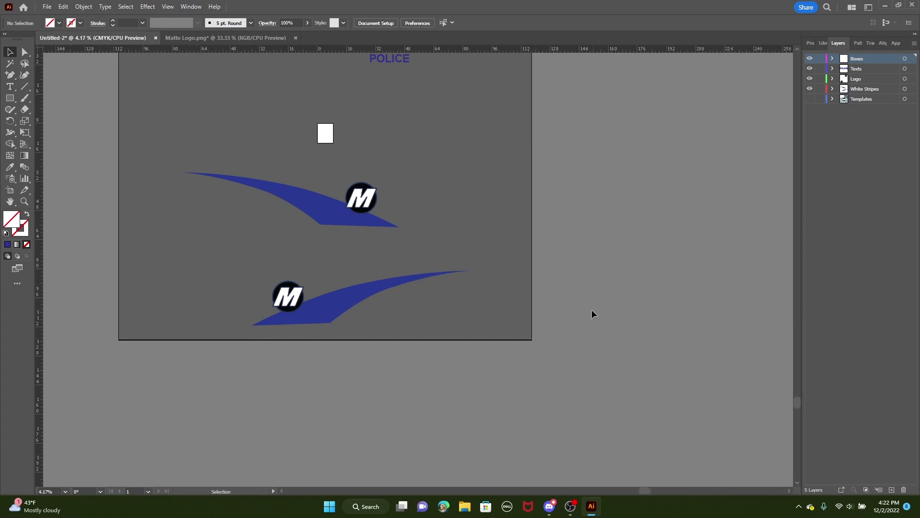
{"action": "scroll", "coordinate": [464, 298], "scroll_direction": "left", "scroll_amount": 4}
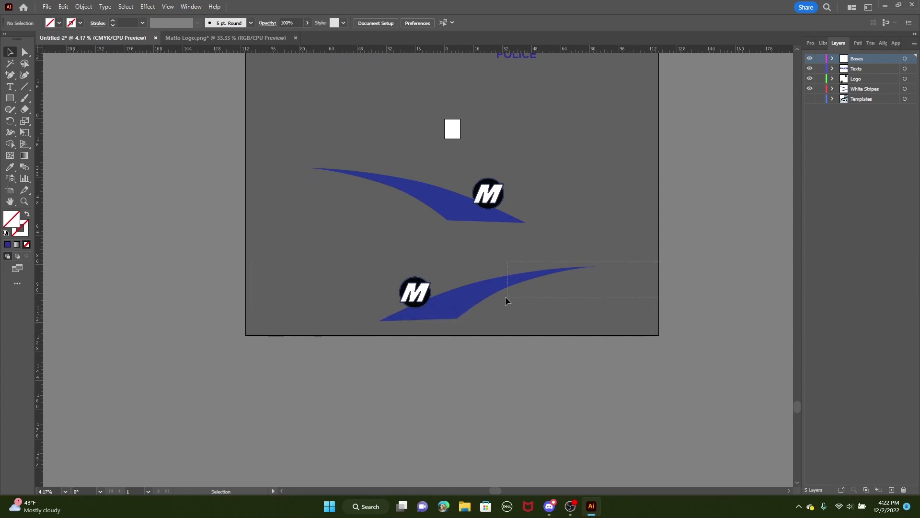
Open the selection export for the lower side view's box, stripe and logo, and set the file prefix to Livery
{"action": "left_click_drag", "start_coordinate": [506, 301], "coordinate": [298, 330]}
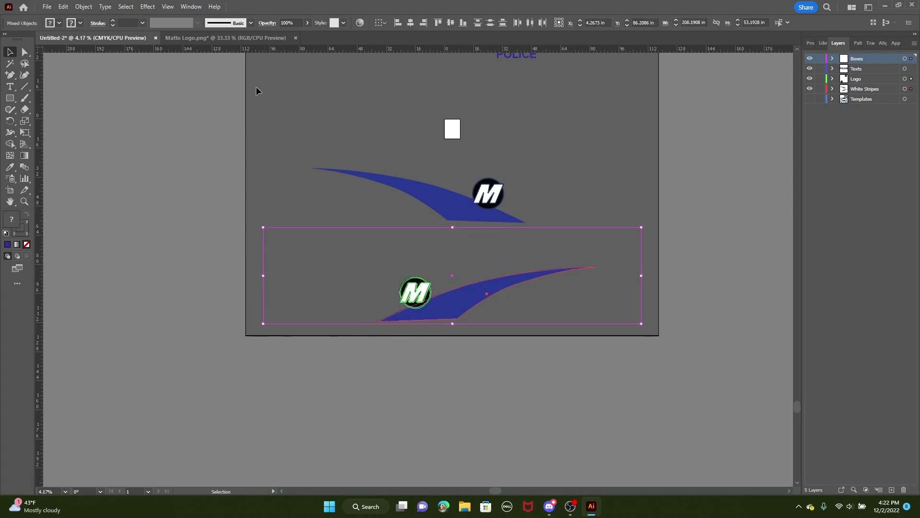
{"action": "left_click", "coordinate": [47, 7]}
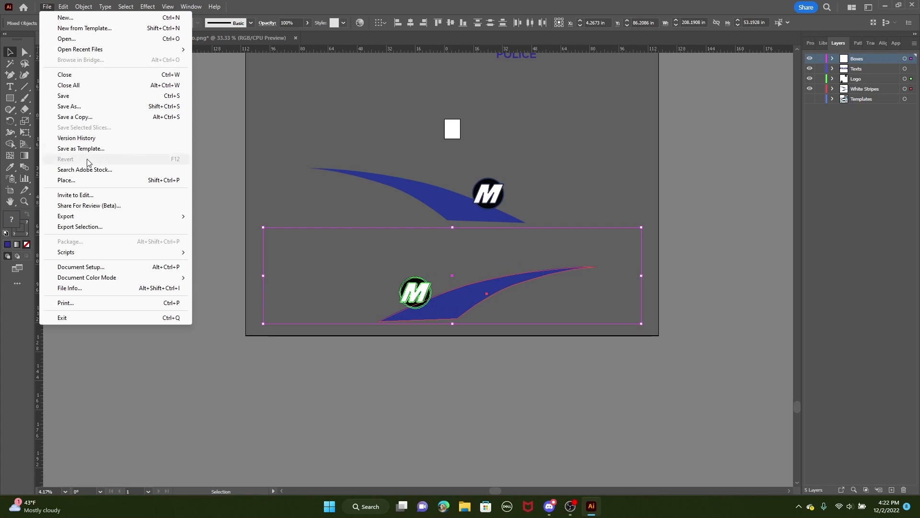
{"action": "right_click", "coordinate": [443, 306]}
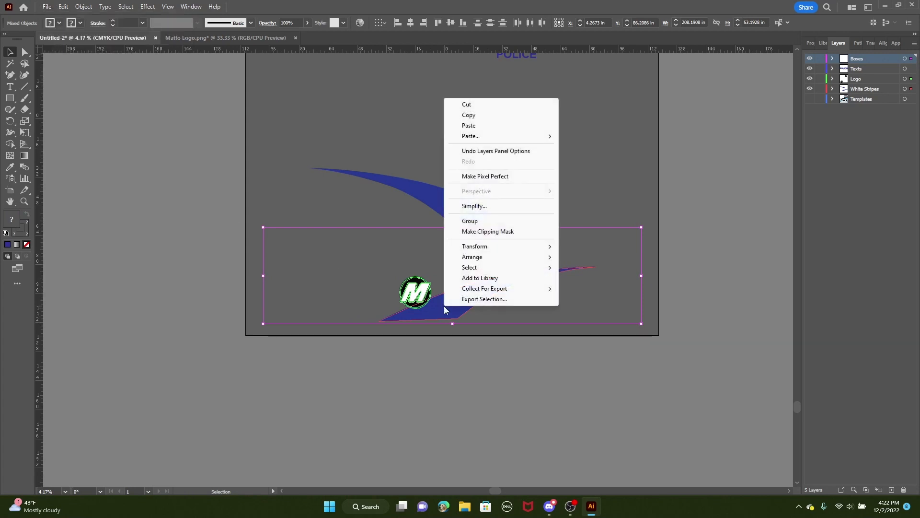
{"action": "left_click", "coordinate": [476, 301]}
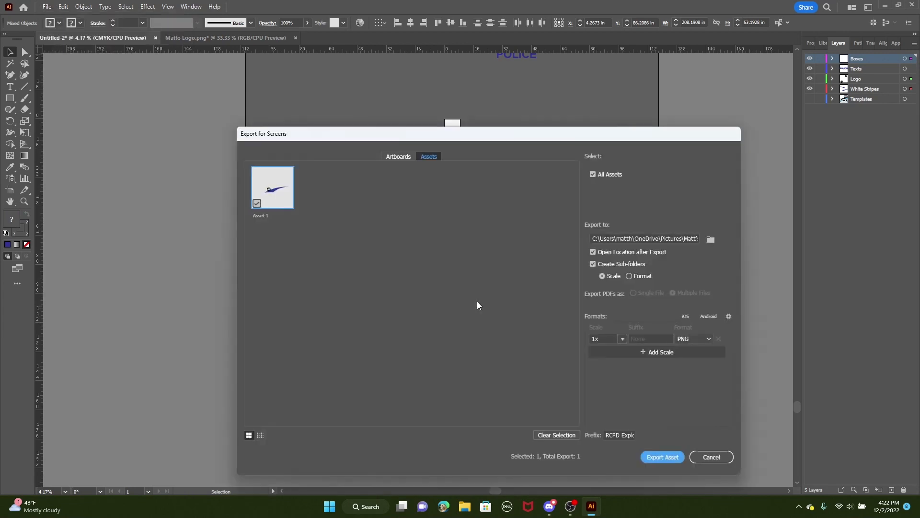
{"action": "triple_click", "coordinate": [624, 435]}
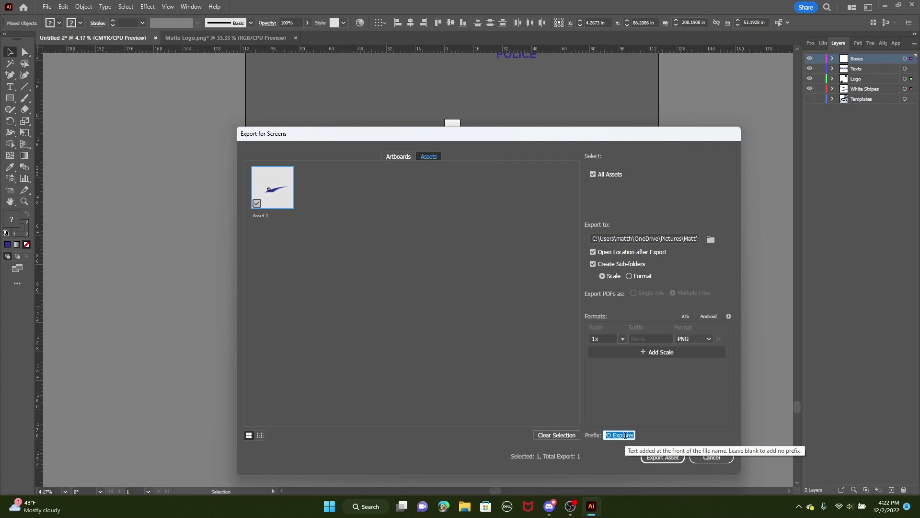
{"action": "key", "text": "BackSpace"}
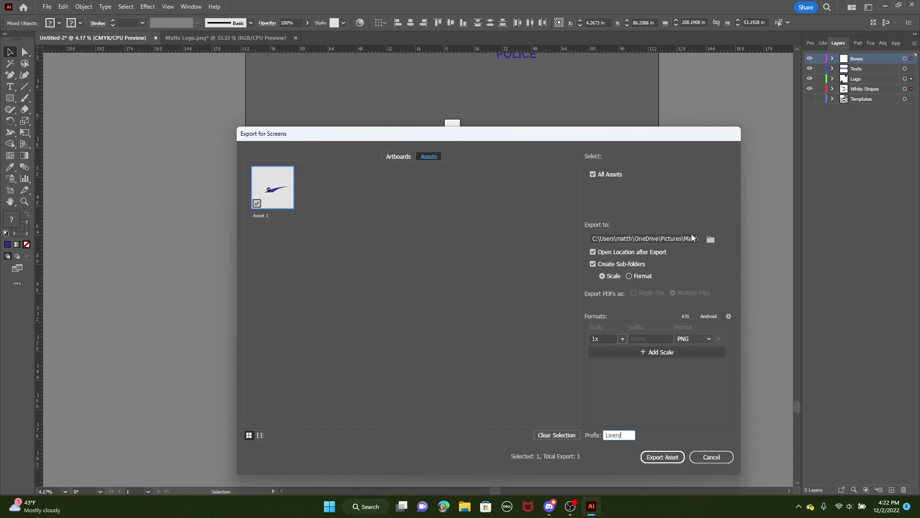
Set the export location to the Hangout Server Files folder in Pictures and export the asset as a 1x PNG
{"action": "left_click", "coordinate": [711, 238]}
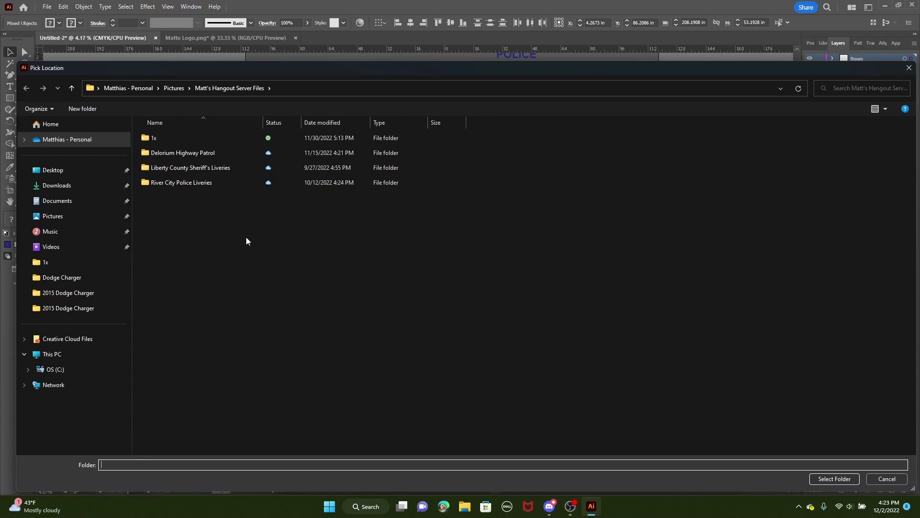
{"action": "left_click", "coordinate": [182, 86]}
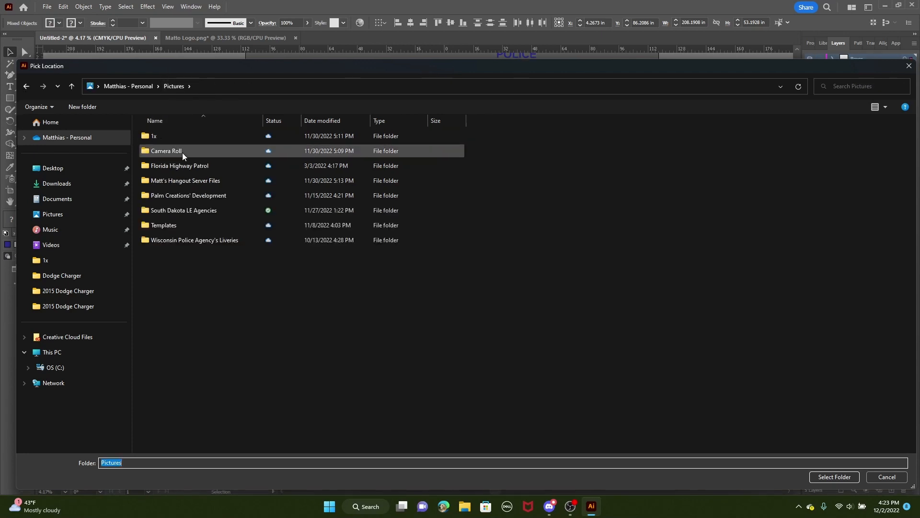
{"action": "left_click", "coordinate": [174, 181]}
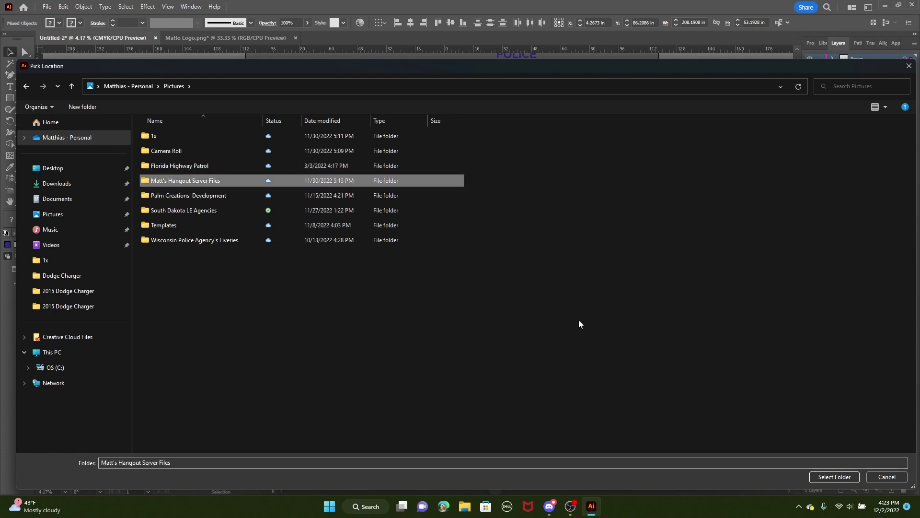
{"action": "left_click", "coordinate": [827, 477]}
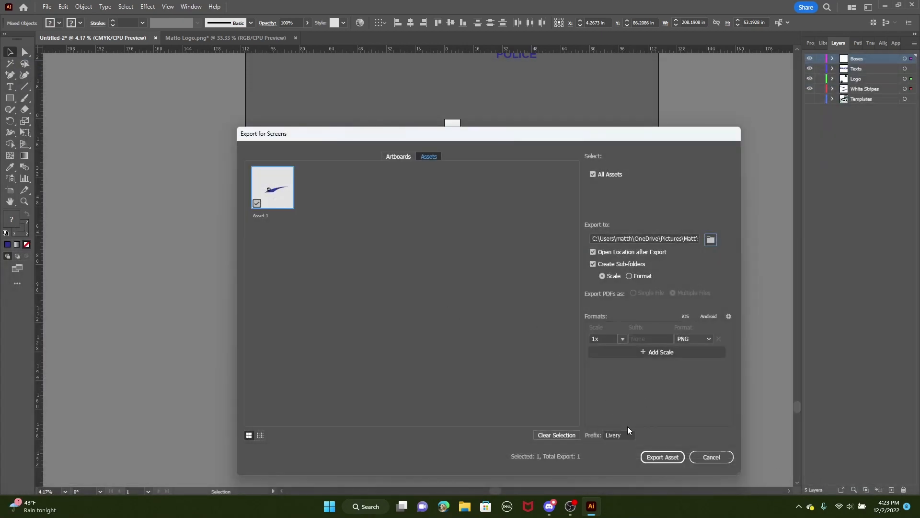
{"action": "left_click", "coordinate": [623, 435]}
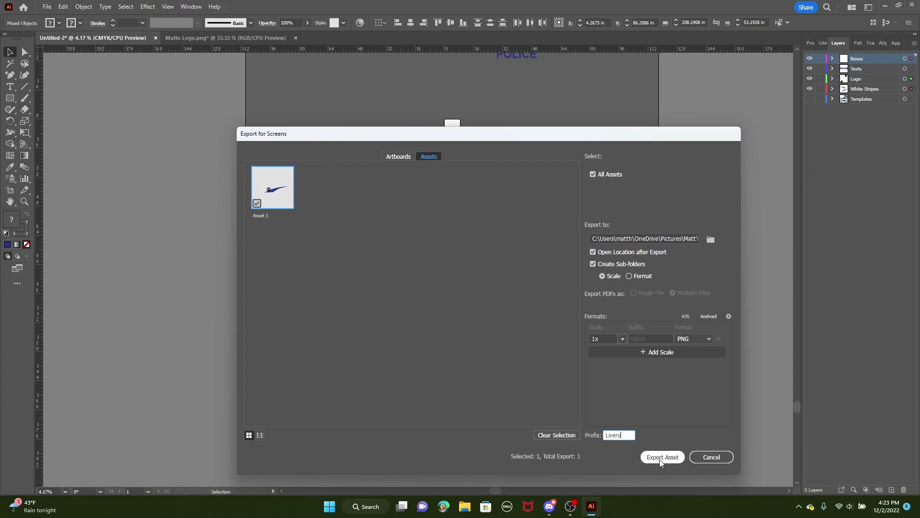
{"action": "left_click", "coordinate": [660, 459]}
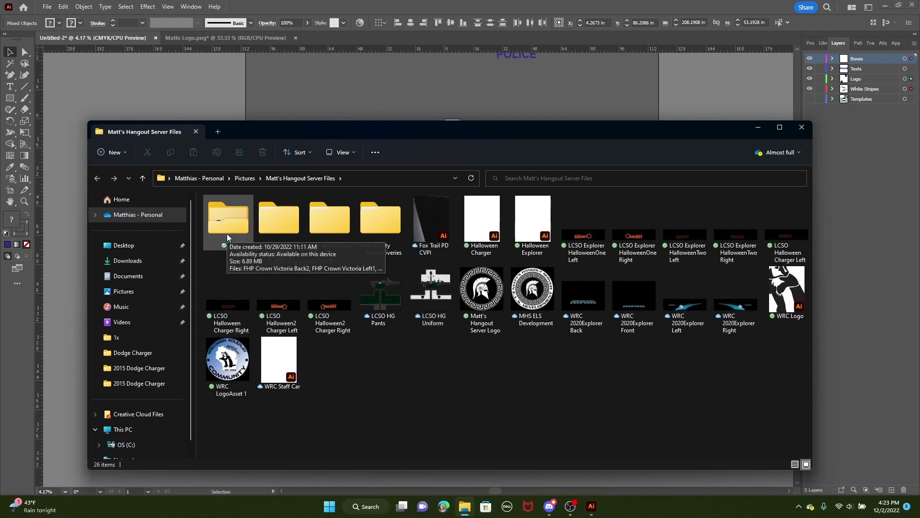
Rename the exported LiveryAsset 1 image in the 1x folder as Livery Left, and close the folder window
{"action": "double_click", "coordinate": [234, 246]}
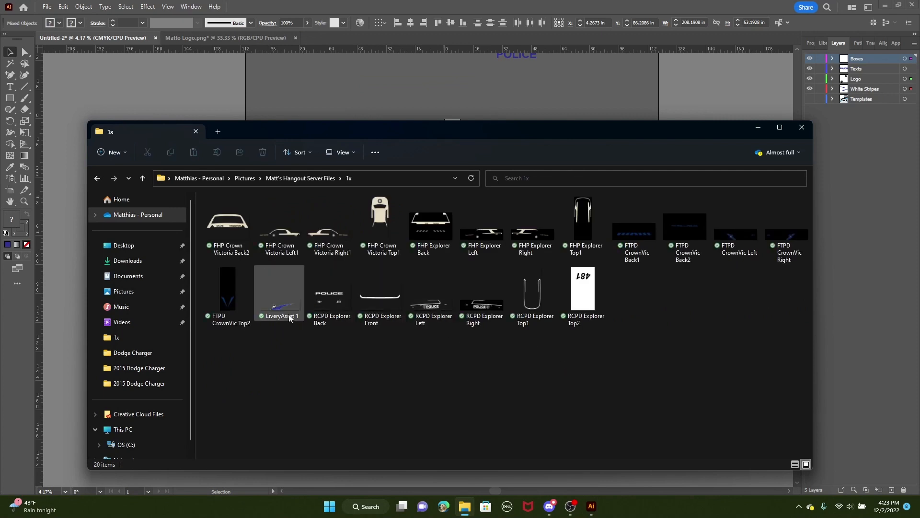
{"action": "left_click", "coordinate": [293, 319]}
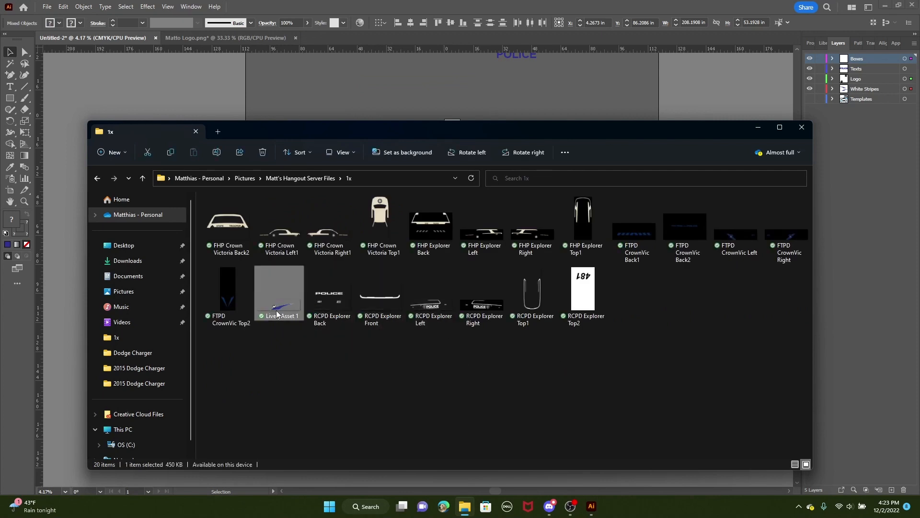
{"action": "mouse_move", "coordinate": [276, 318]}
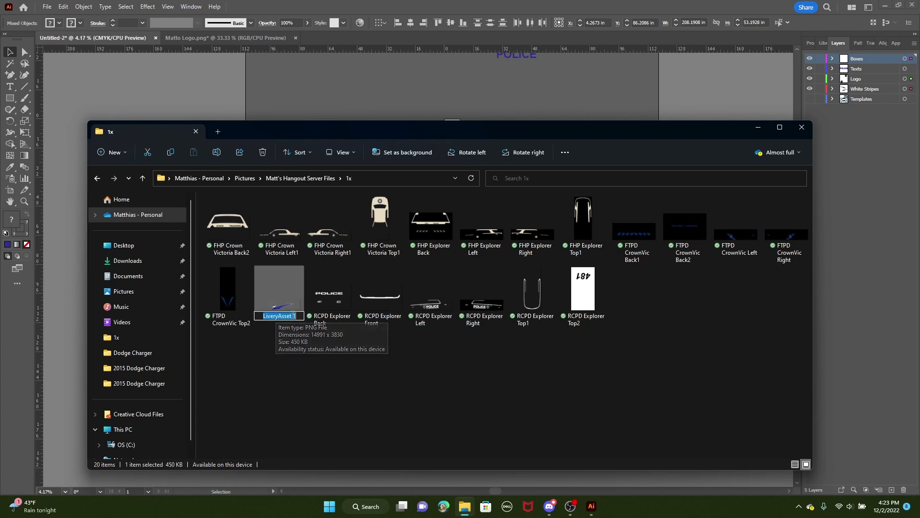
{"action": "left_click", "coordinate": [296, 317]}
{"action": "key", "text": "BackSpace"}
{"action": "key", "text": "BackSpace"}
{"action": "key", "text": "BackSpace"}
{"action": "key", "text": "BackSpace"}
{"action": "key", "text": "BackSpace"}
{"action": "key", "text": "BackSpace"}
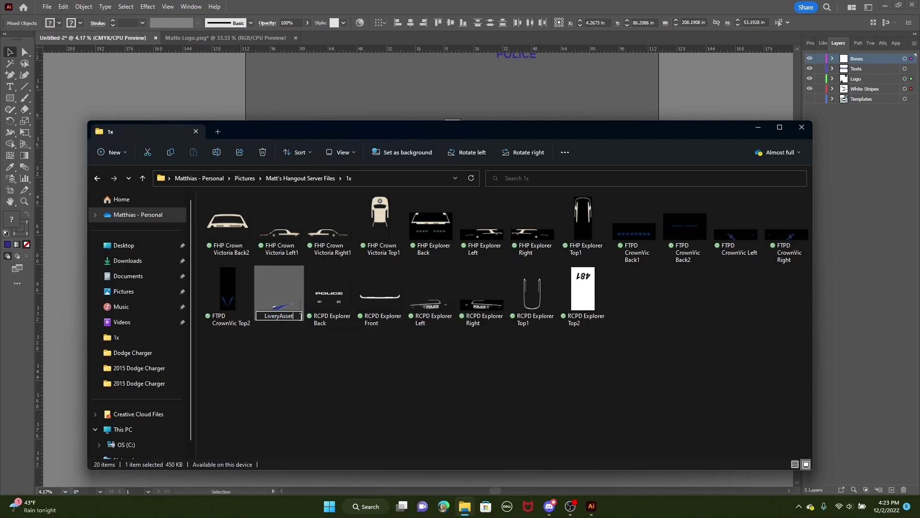
{"action": "type", "text": "Left"}
{"action": "key", "text": "Return"}
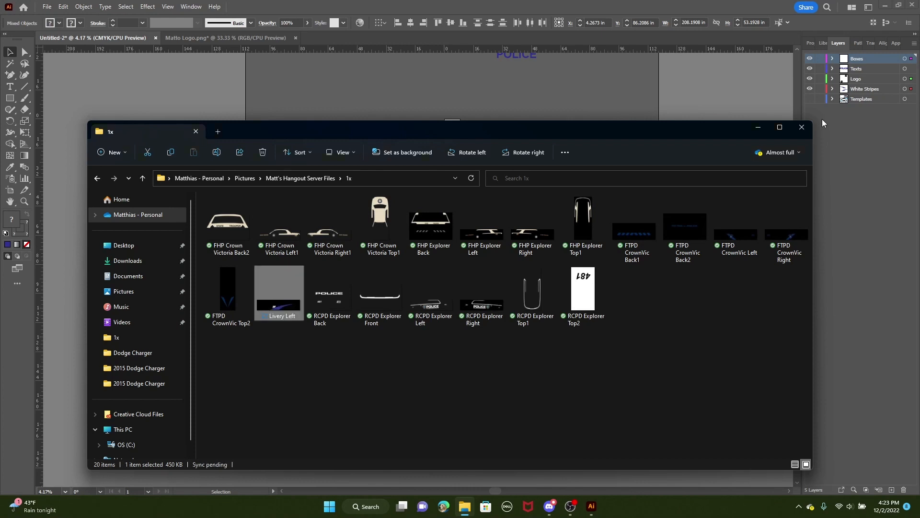
{"action": "left_click", "coordinate": [801, 127]}
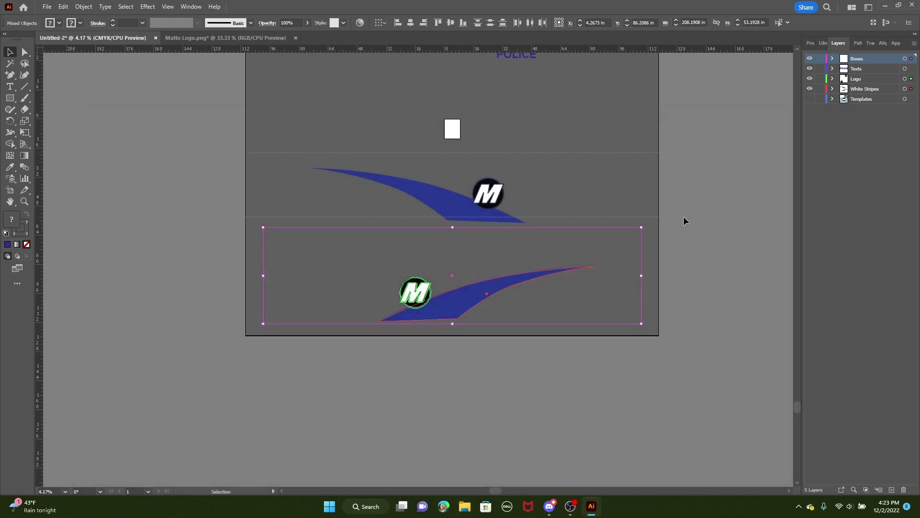
Export the upper side view's box, stripe and logo with the same settings, and open the 1x export folder
{"action": "left_click", "coordinate": [499, 219]}
{"action": "right_click", "coordinate": [478, 214]}
{"action": "left_click", "coordinate": [519, 415]}
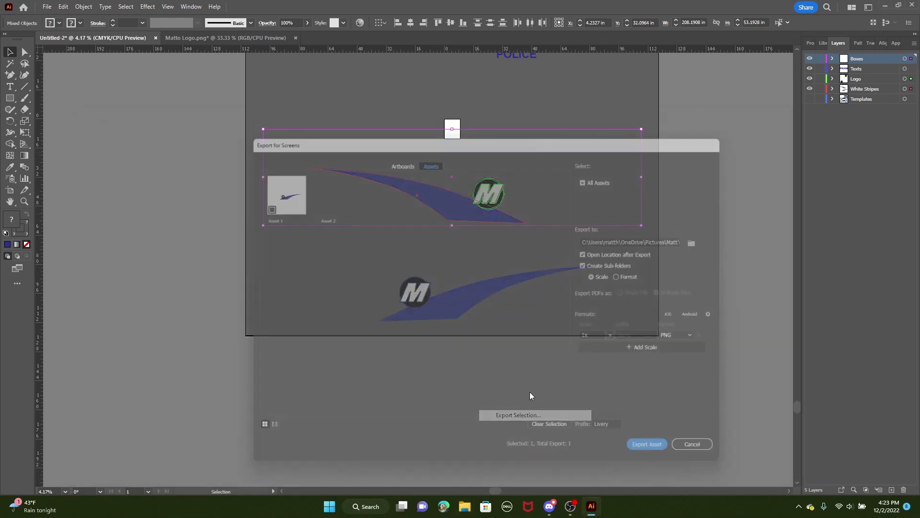
{"action": "left_click", "coordinate": [661, 457]}
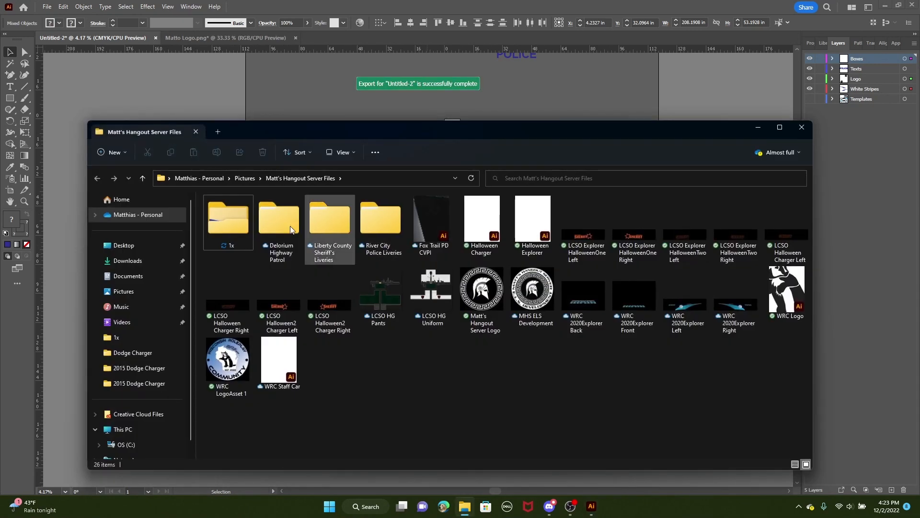
{"action": "double_click", "coordinate": [247, 222]}
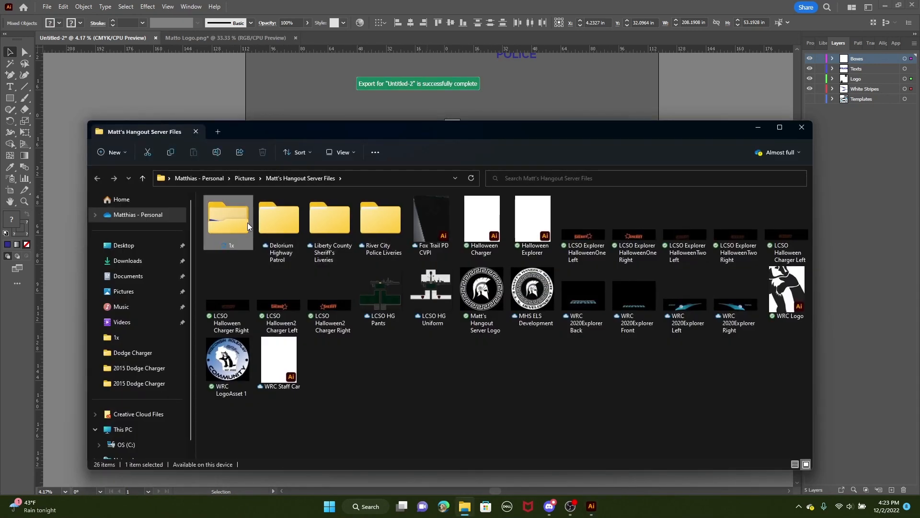
Rename the exported LiveryAsset 2 image in the 1x folder as Livery Right, and close the folder window
{"action": "left_click", "coordinate": [335, 307]}
{"action": "left_click", "coordinate": [343, 314]}
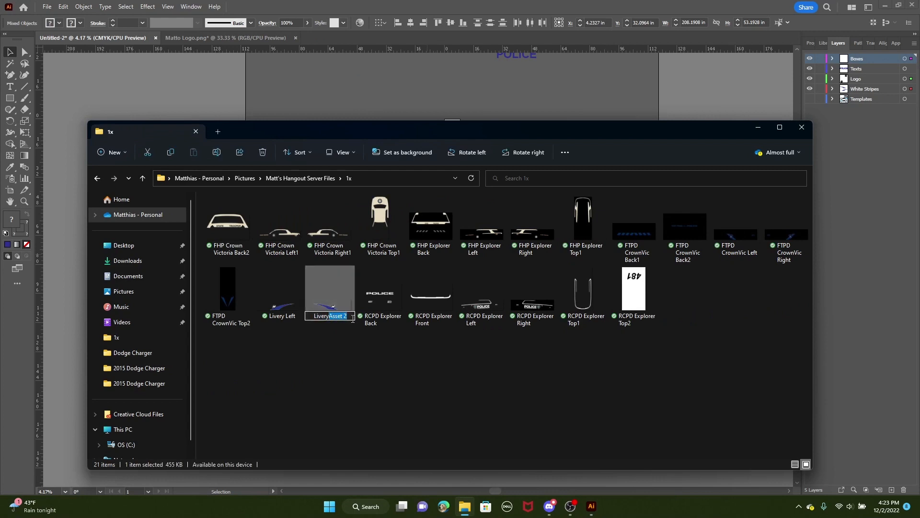
{"action": "type", "text": "Rig"}
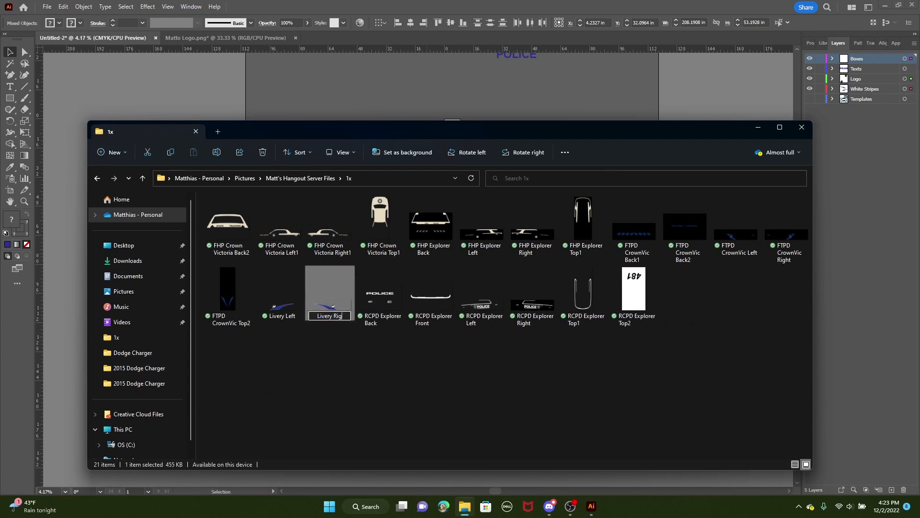
{"action": "type", "text": "ht"}
{"action": "key", "text": "Return"}
{"action": "left_click", "coordinate": [802, 127]}
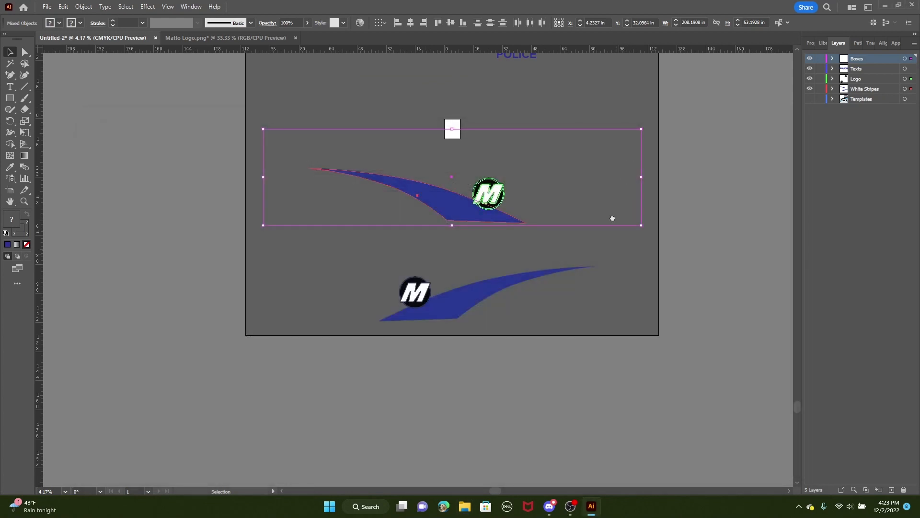
Export the POLICE text with its surrounding box as a 1x PNG asset, keeping the Livery prefix and the same export location
{"action": "left_click_drag", "start_coordinate": [613, 218], "coordinate": [580, 356]}
{"action": "left_click_drag", "start_coordinate": [644, 163], "coordinate": [413, 231]}
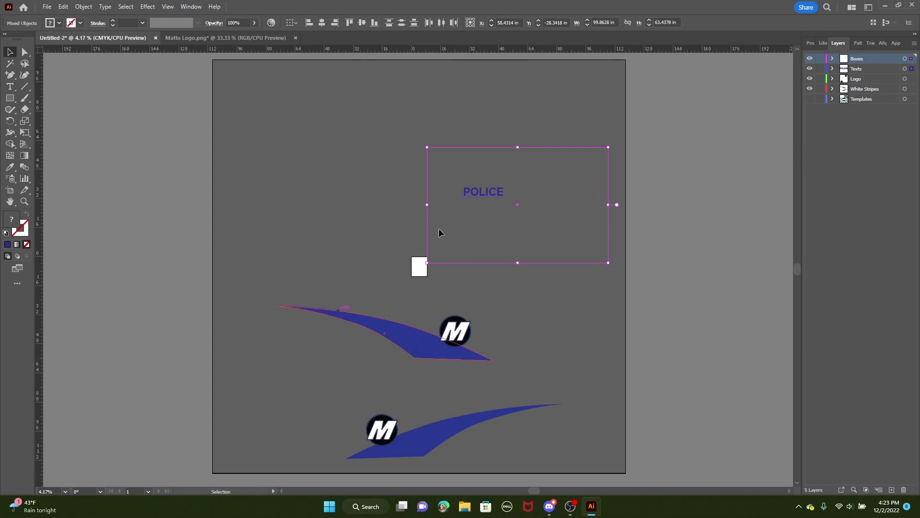
{"action": "right_click", "coordinate": [482, 191]}
{"action": "left_click", "coordinate": [518, 393]}
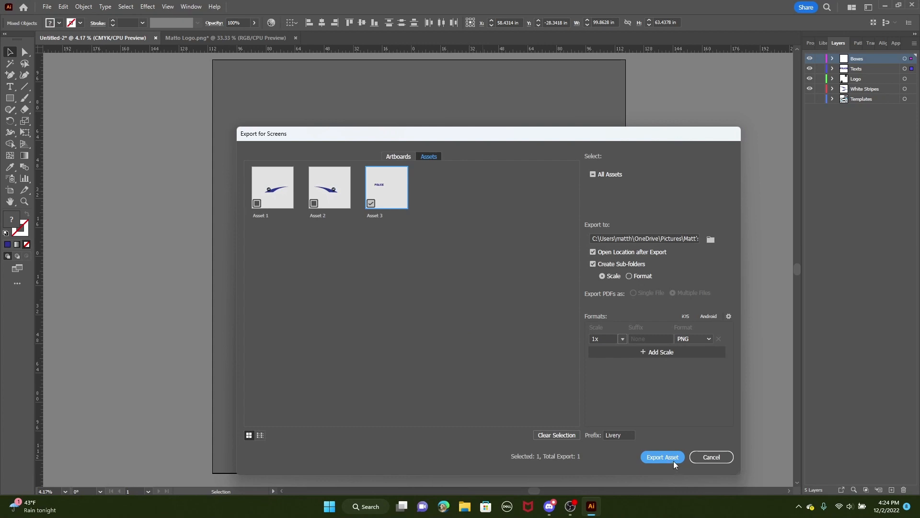
{"action": "left_click", "coordinate": [674, 460]}
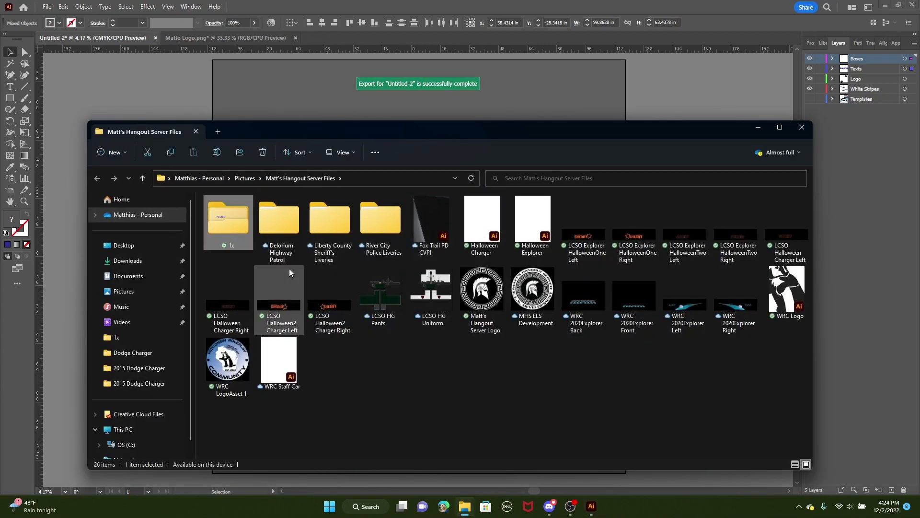
Rename the exported LiveryAsset 3 image in the 1x folder as Livery Back, and close the folder window
{"action": "double_click", "coordinate": [225, 230]}
{"action": "double_click", "coordinate": [370, 309]}
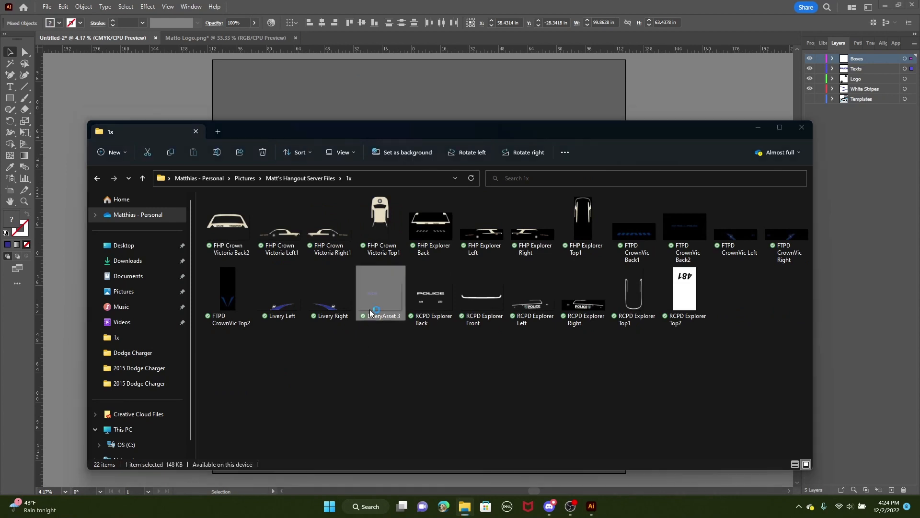
{"action": "left_click", "coordinate": [902, 6]}
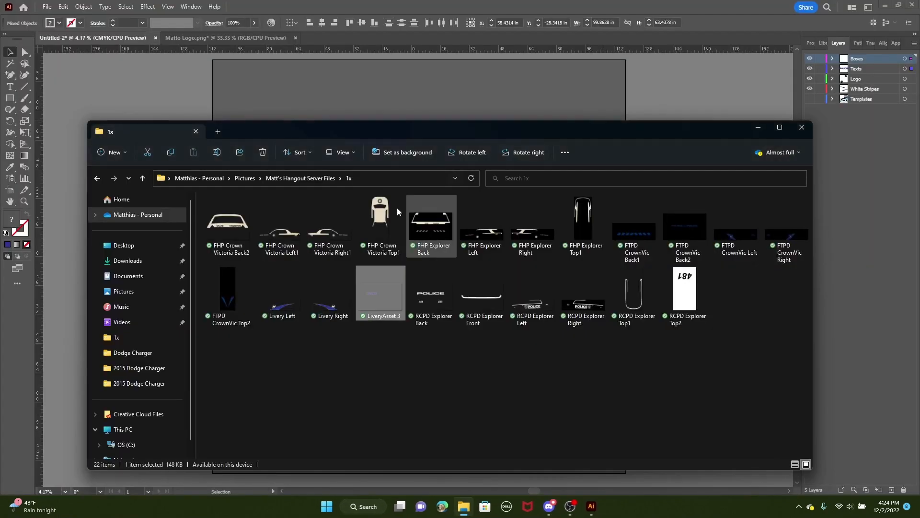
{"action": "left_click", "coordinate": [384, 314]}
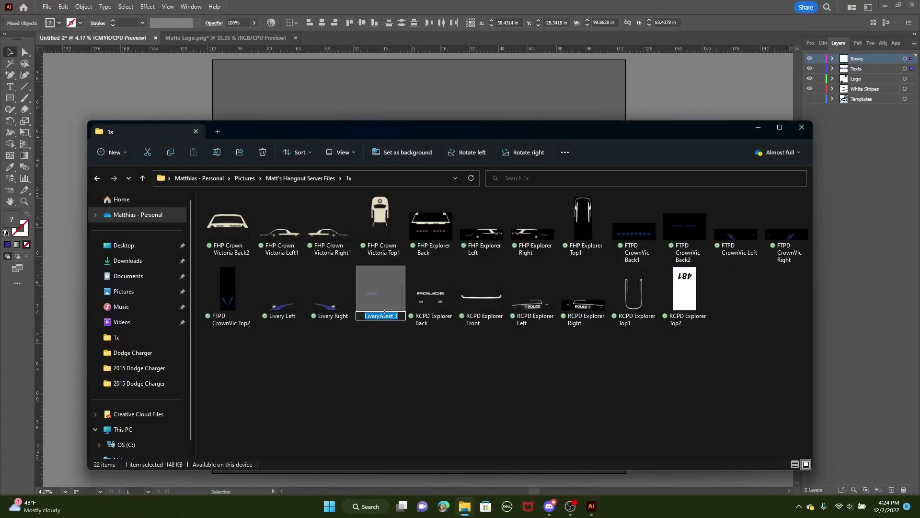
{"action": "left_click_drag", "start_coordinate": [380, 315], "coordinate": [401, 316]}
{"action": "key", "text": "BackSpace"}
{"action": "type", "text": "Back"}
{"action": "key", "text": "Return"}
{"action": "left_click", "coordinate": [801, 127]}
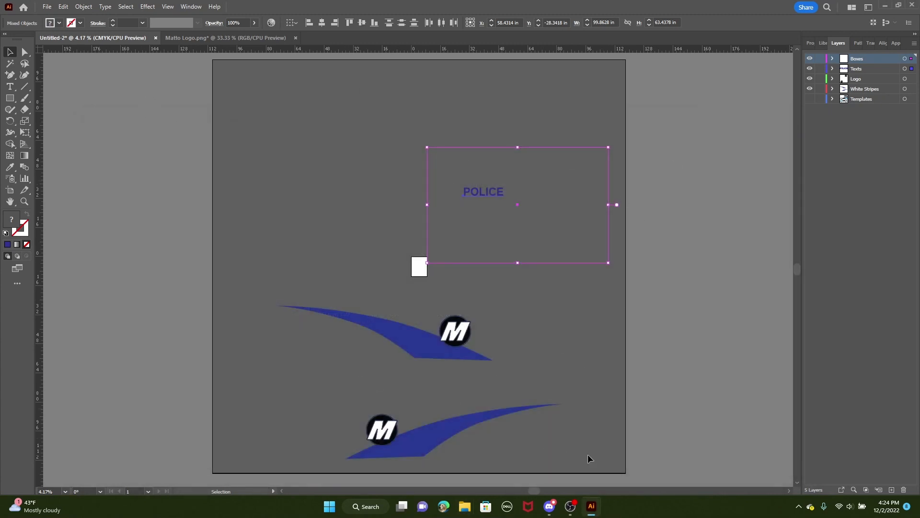
Deselect the artwork and close the Matto Logo.png document without saving its changes
{"action": "left_click", "coordinate": [314, 302]}
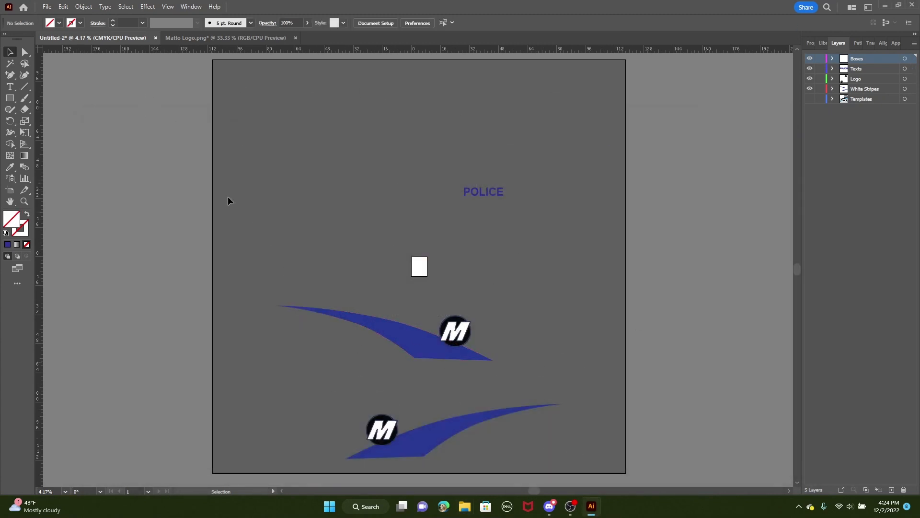
{"action": "left_click", "coordinate": [296, 37]}
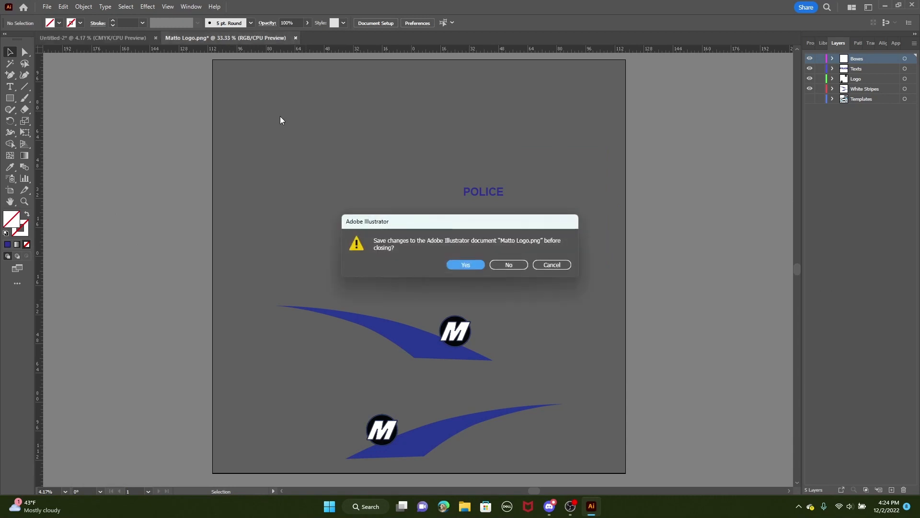
{"action": "key", "text": "n"}
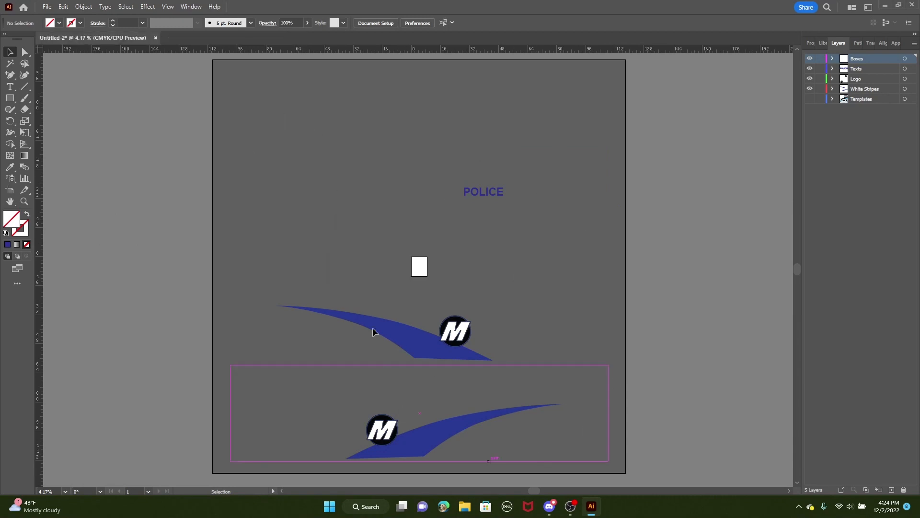
Save the livery document on the computer as Livery Tests in the Hangout Server Files folder, in Adobe Illustrator format with the default options
{"action": "left_click", "coordinate": [47, 7]}
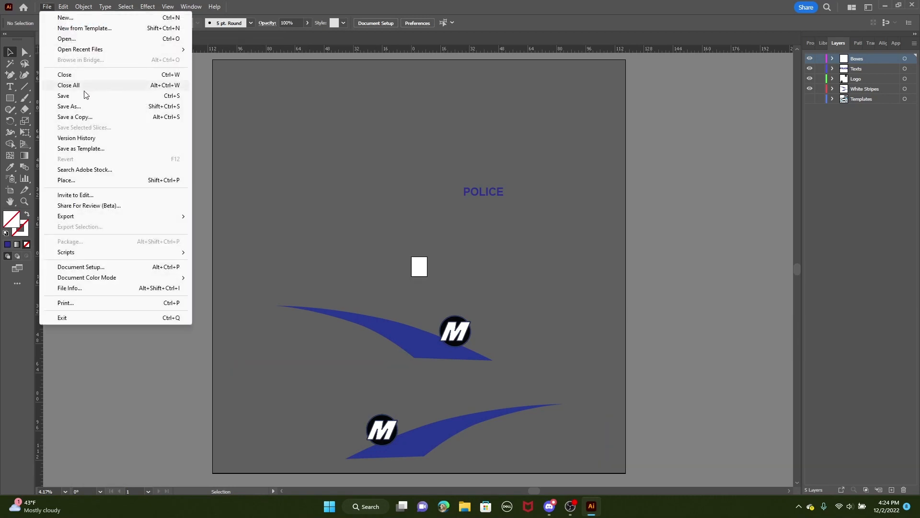
{"action": "left_click", "coordinate": [76, 106]}
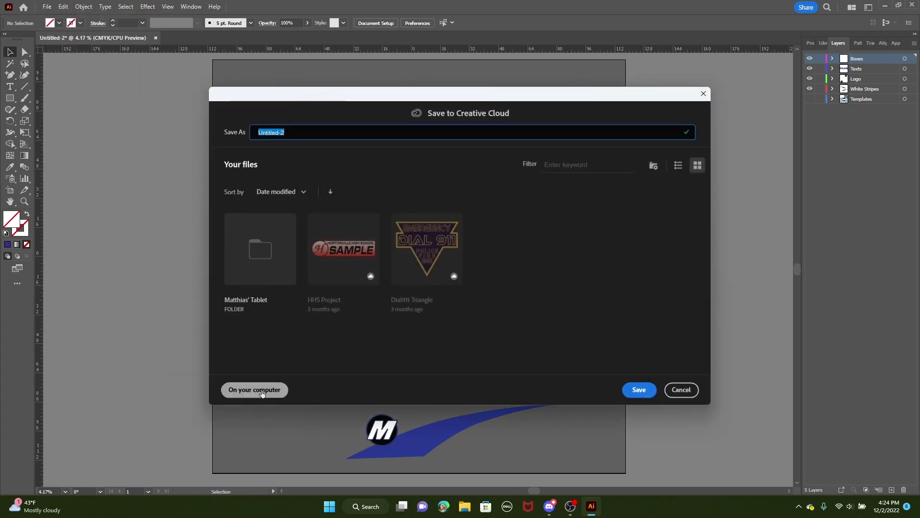
{"action": "left_click", "coordinate": [255, 390]}
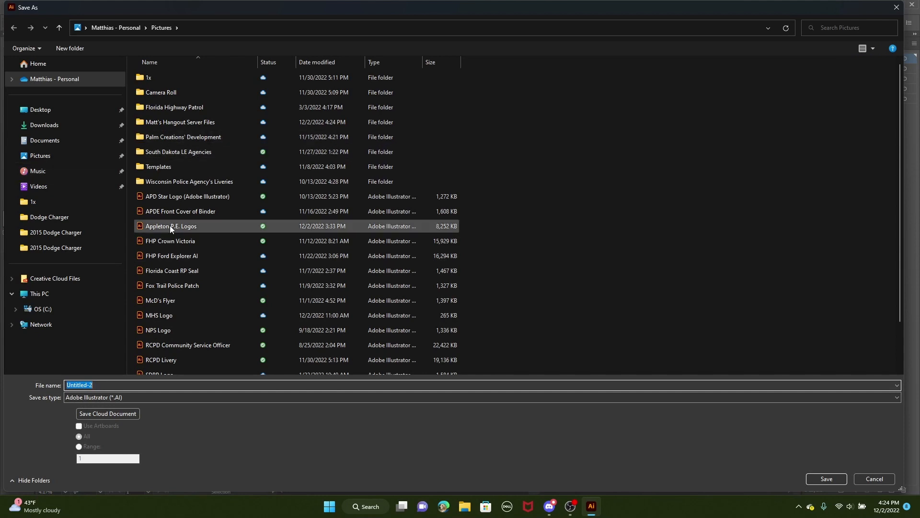
{"action": "double_click", "coordinate": [200, 122]}
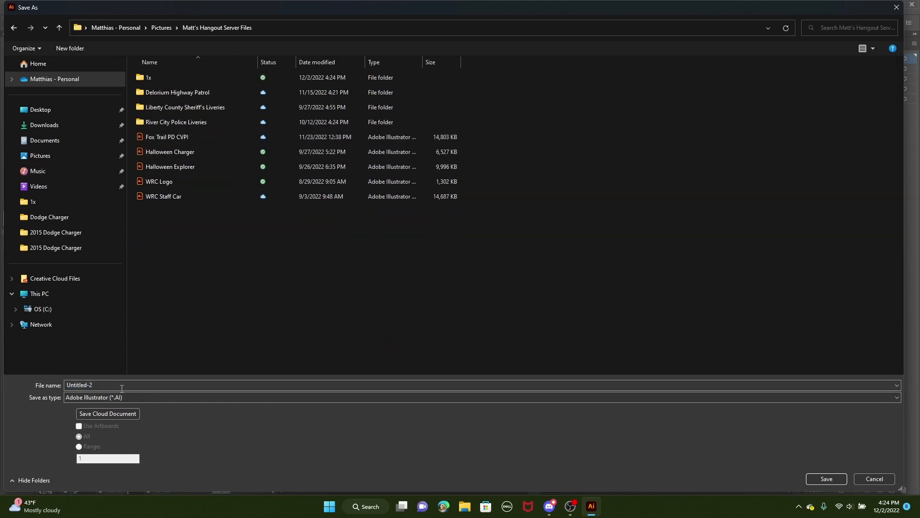
{"action": "type", "text": "Livery Tests"}
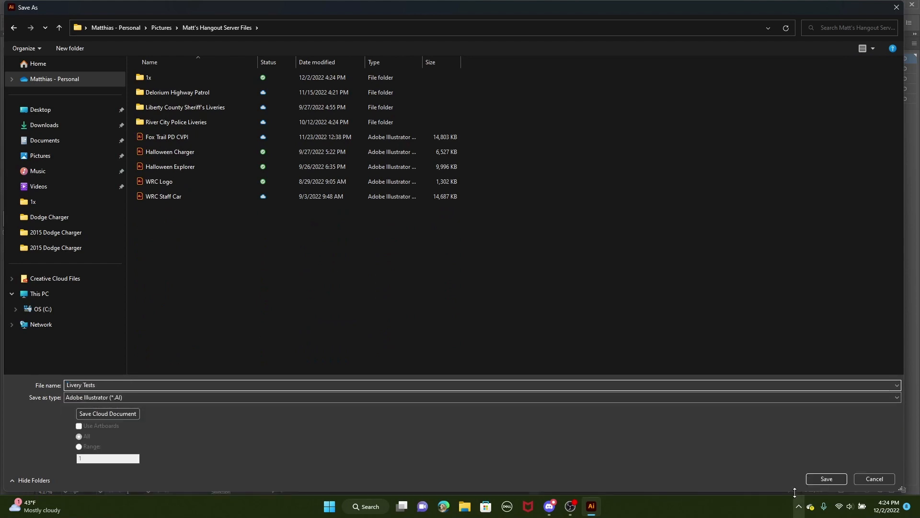
{"action": "left_click", "coordinate": [822, 480]}
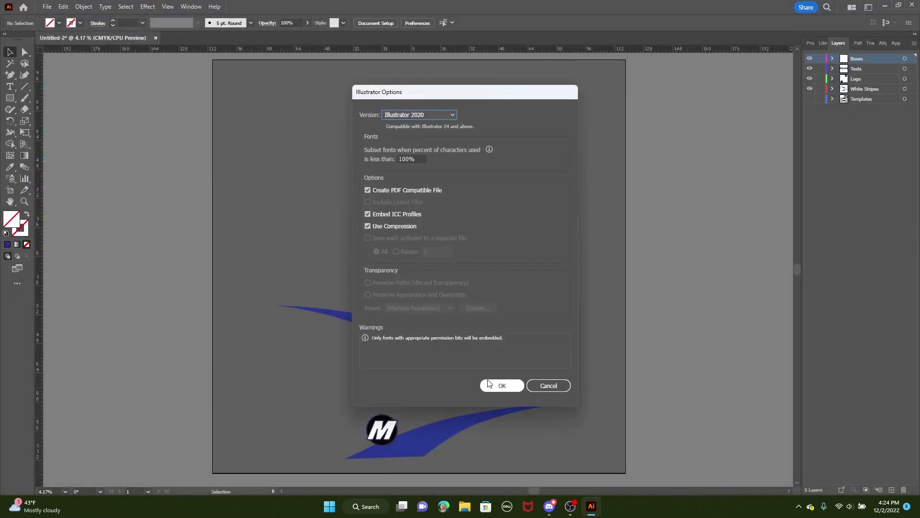
{"action": "left_click", "coordinate": [499, 385]}
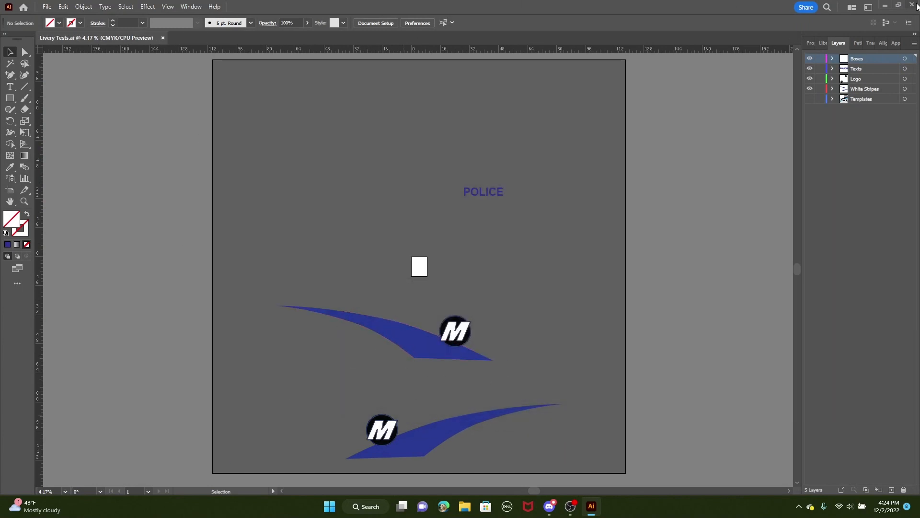
Close Illustrator and open the Decals section of the Roblox Develop page in Microsoft Edge, dismissing the offer to restore pages
{"action": "left_click", "coordinate": [915, 5]}
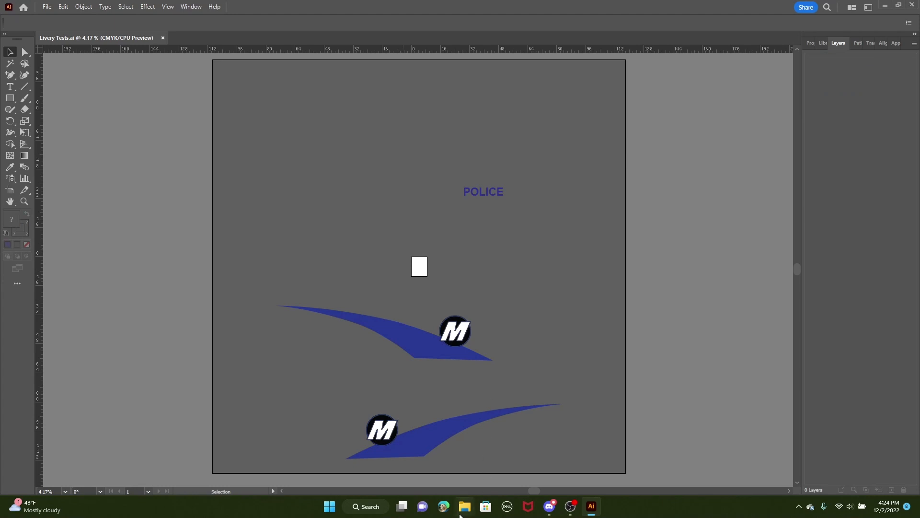
{"action": "left_click", "coordinate": [443, 506]}
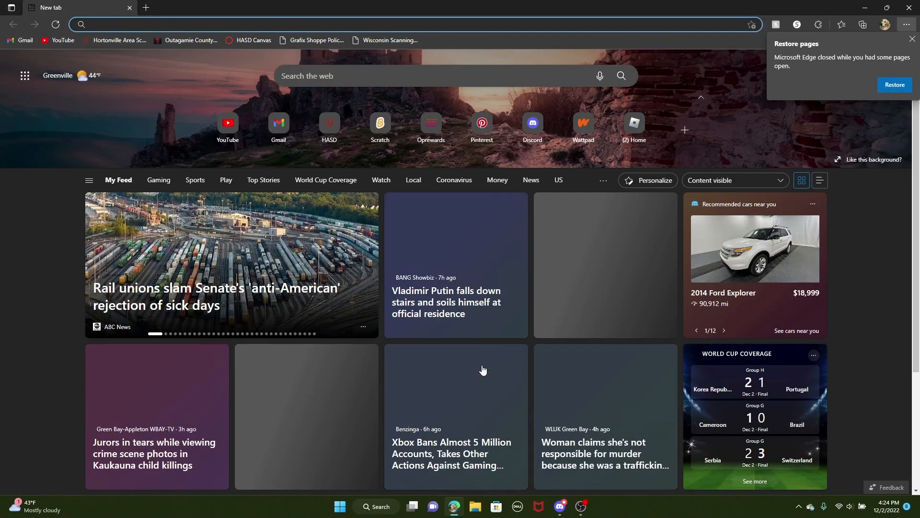
{"action": "type", "text": "roblox.com/develop?=View13"}
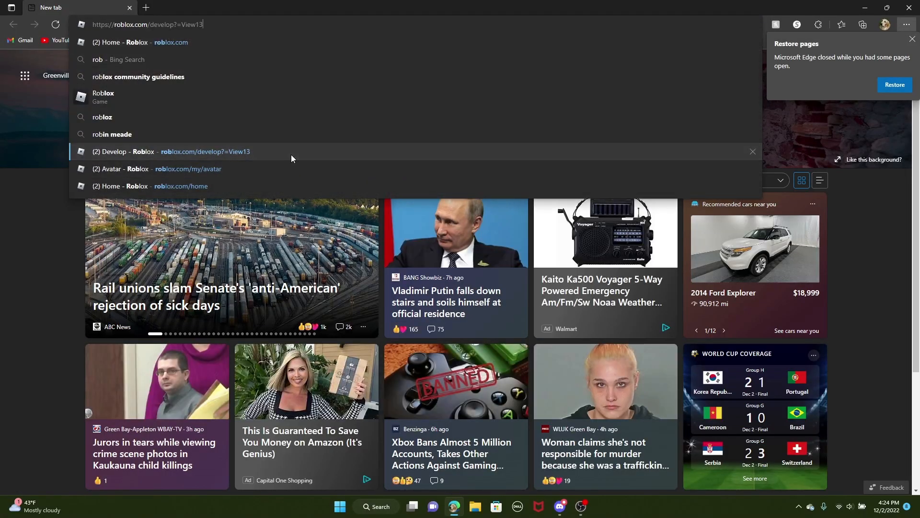
{"action": "left_click", "coordinate": [291, 154]}
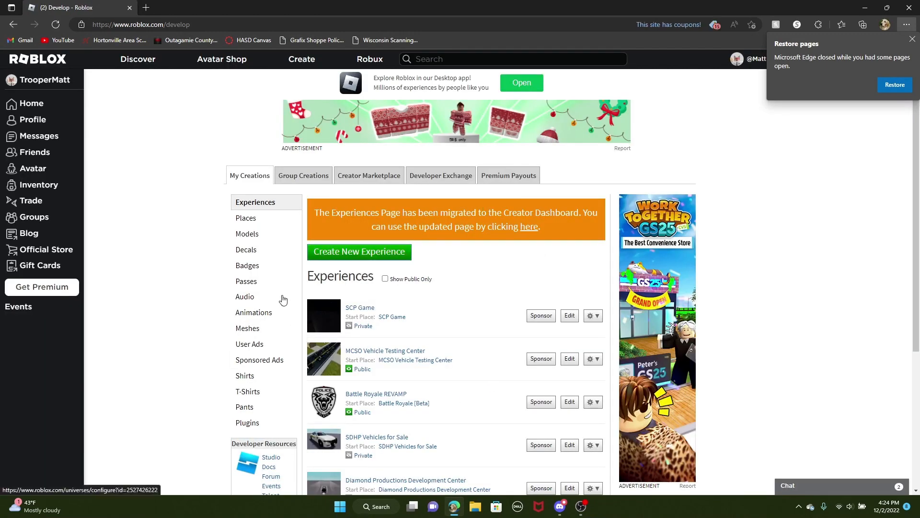
{"action": "left_click", "coordinate": [268, 248]}
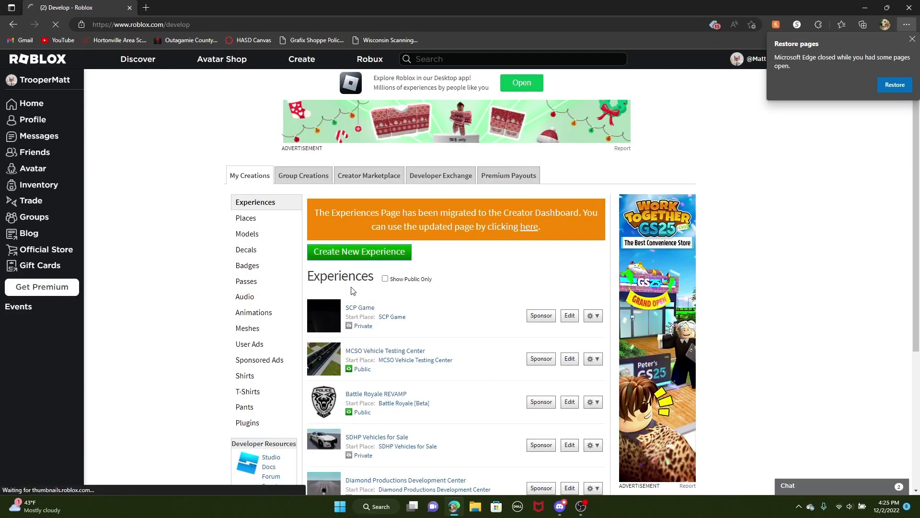
{"action": "left_click", "coordinate": [912, 40]}
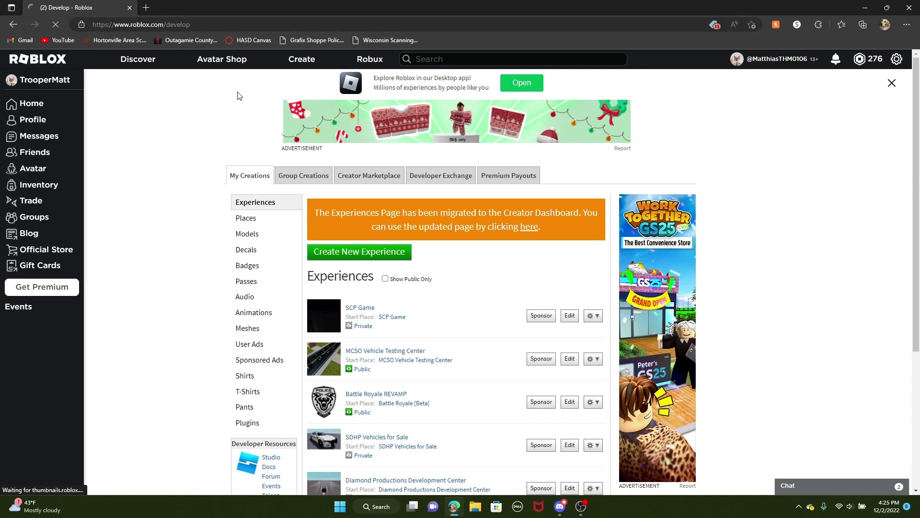
{"action": "left_click", "coordinate": [246, 249]}
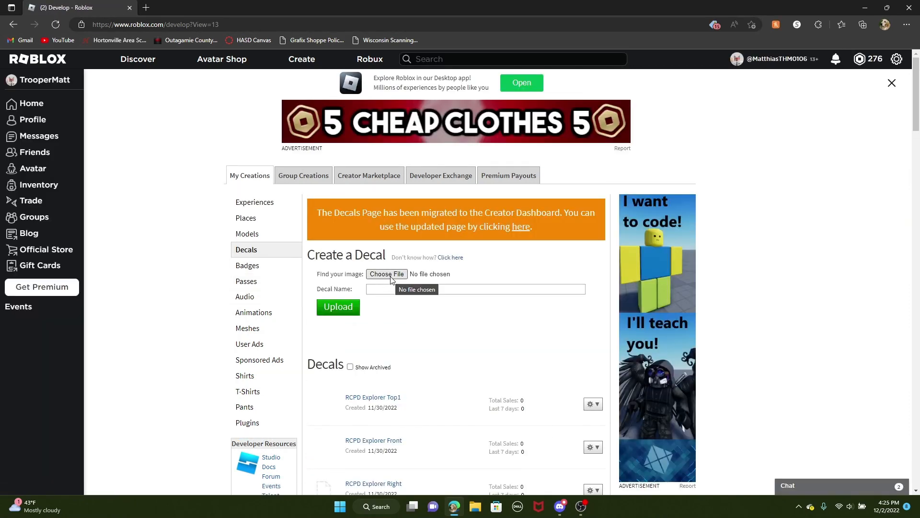
Upload the Livery Left image from the 1x folder as a decal, keeping Livery Left as its name
{"action": "left_click", "coordinate": [390, 275]}
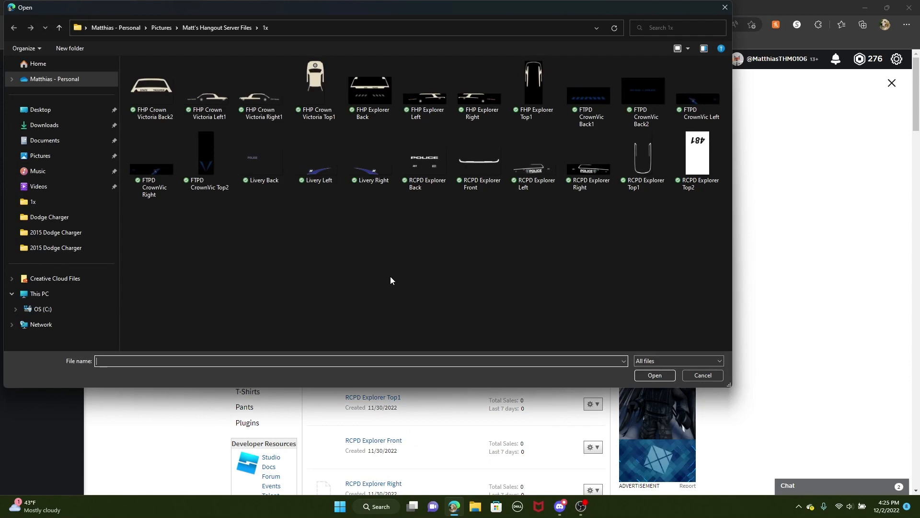
{"action": "left_click", "coordinate": [322, 161]}
{"action": "left_click", "coordinate": [650, 376]}
{"action": "left_click", "coordinate": [338, 305]}
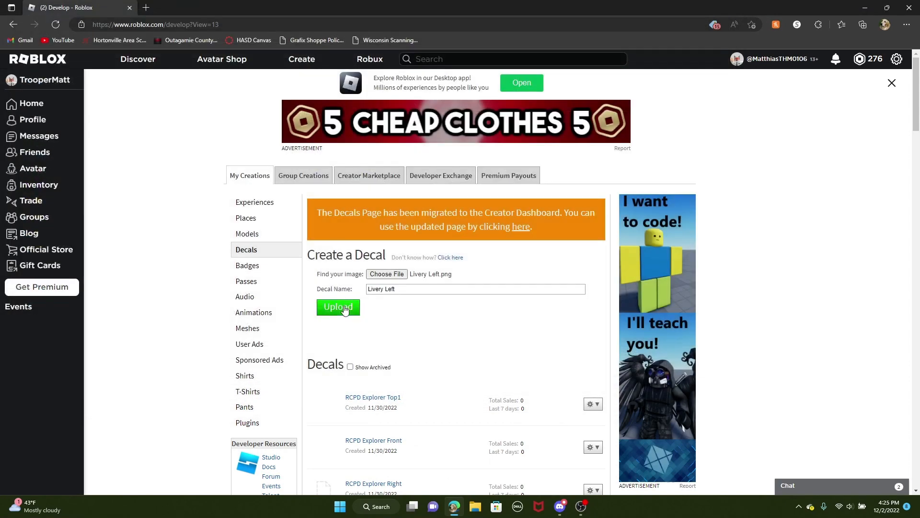
Upload the Livery Right image from the 1x folder as a decal, keeping Livery Right as its name
{"action": "scroll", "coordinate": [469, 350], "scroll_direction": "down", "scroll_amount": 1}
{"action": "scroll", "coordinate": [470, 349], "scroll_direction": "down", "scroll_amount": 1}
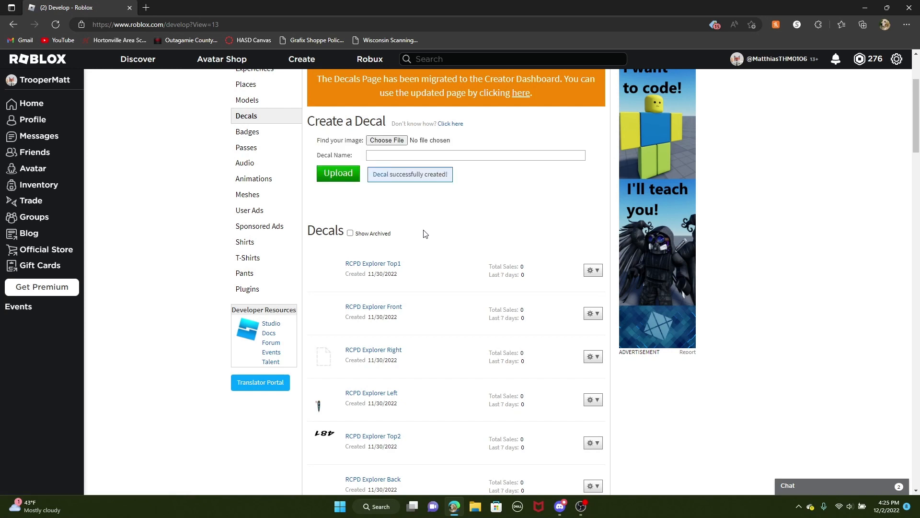
{"action": "left_click", "coordinate": [389, 140]}
{"action": "left_click", "coordinate": [330, 163]}
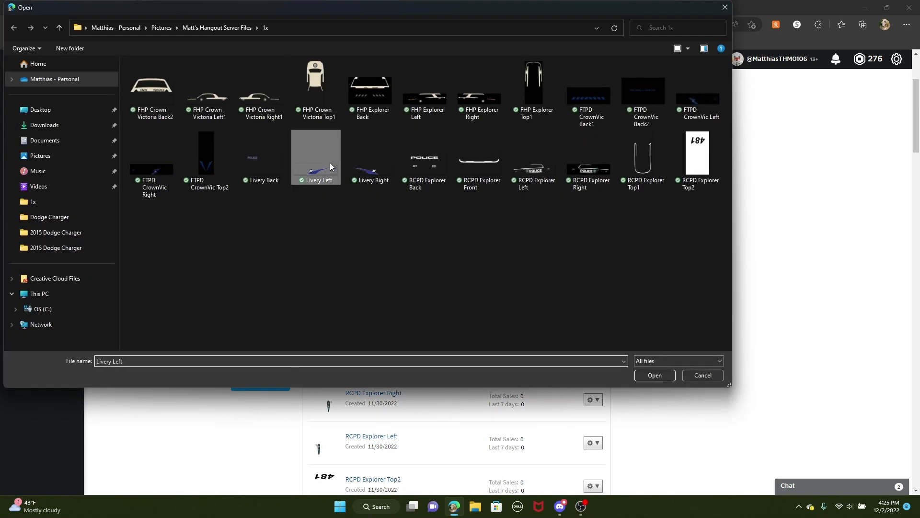
{"action": "left_click", "coordinate": [362, 162]}
{"action": "left_click", "coordinate": [655, 375]}
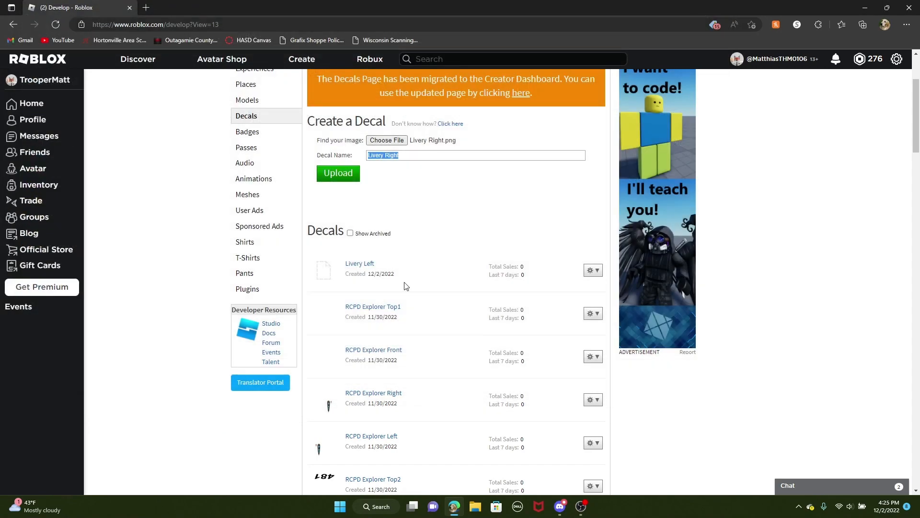
{"action": "left_click", "coordinate": [333, 172]}
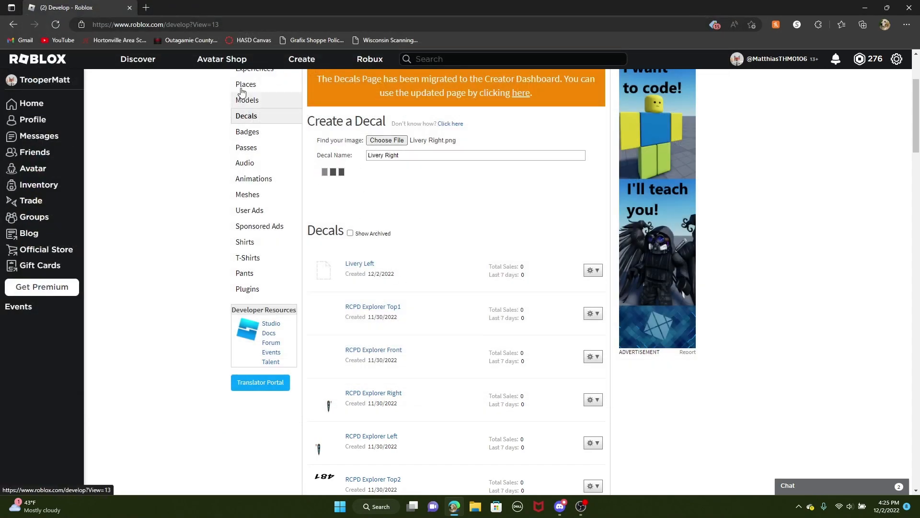
Open the Roblox home page in a new browser tab
{"action": "left_click", "coordinate": [146, 7]}
{"action": "type", "text": "roblox"}
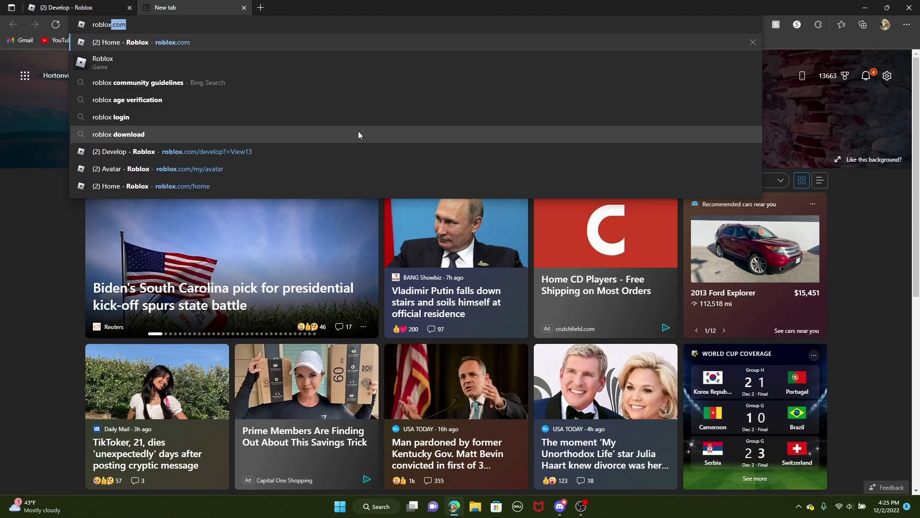
{"action": "key", "text": "Return"}
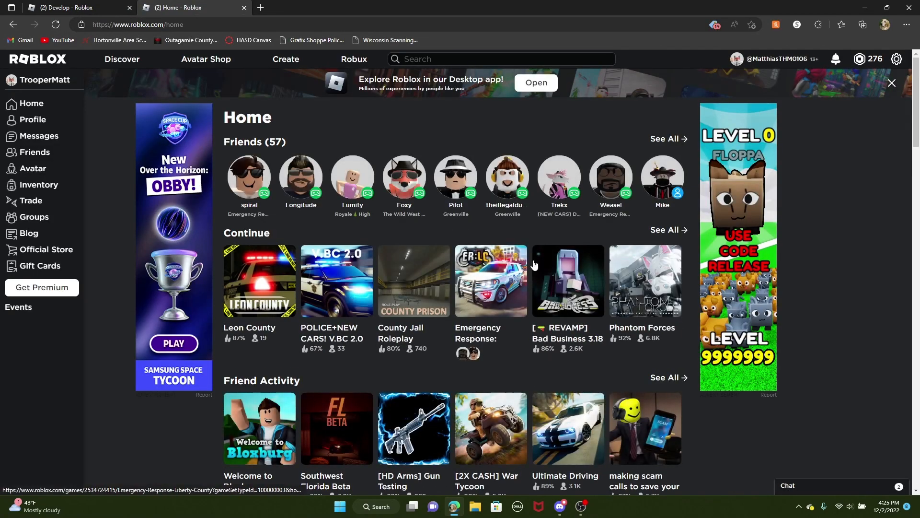
Open the Emergency Response: Liberty County game page and launch the game
{"action": "left_click", "coordinate": [390, 264]}
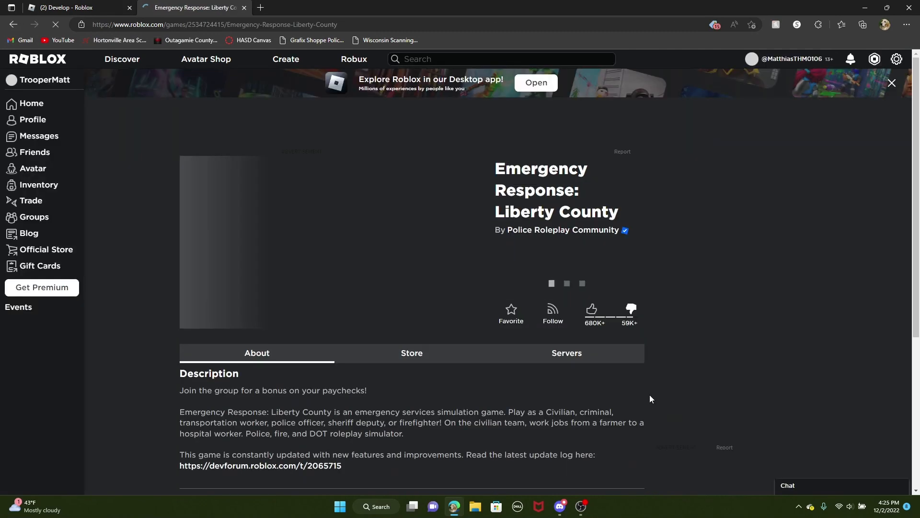
{"action": "left_click", "coordinate": [566, 283]}
Upload the Livery Back image from the 1x folder as a decal on the Develop page, keeping Livery Back as its name
{"action": "left_click", "coordinate": [70, 5]}
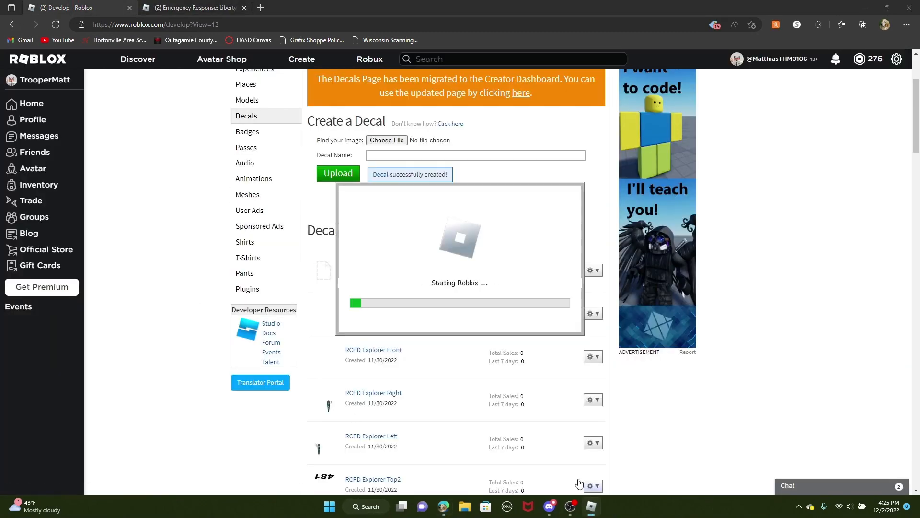
{"action": "left_click", "coordinate": [384, 140]}
{"action": "left_click", "coordinate": [255, 174]}
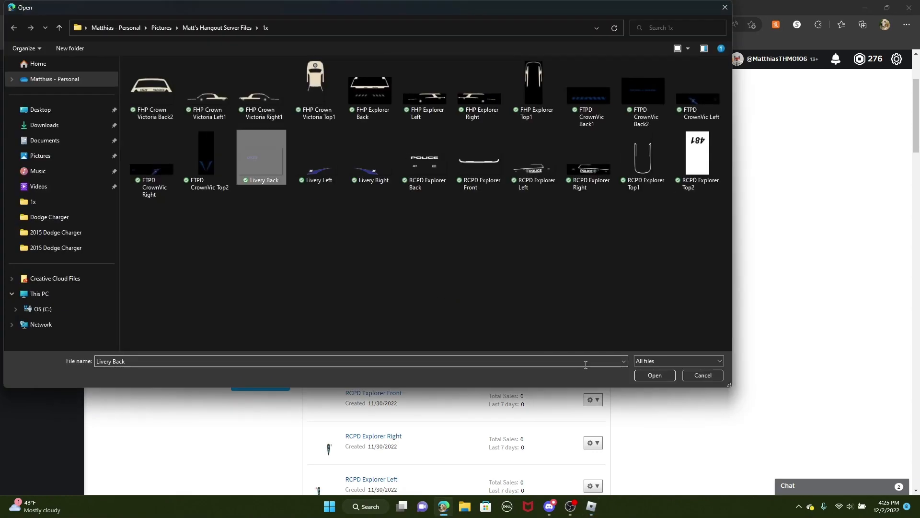
{"action": "left_click", "coordinate": [656, 379]}
{"action": "left_click", "coordinate": [352, 173]}
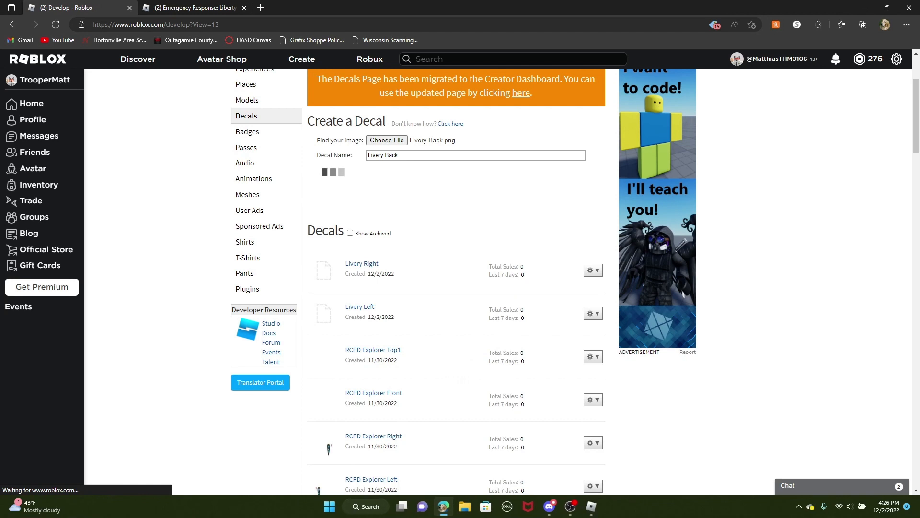
Copy the link of the Livery Left decal and switch to the Roblox game window
{"action": "right_click", "coordinate": [358, 309]}
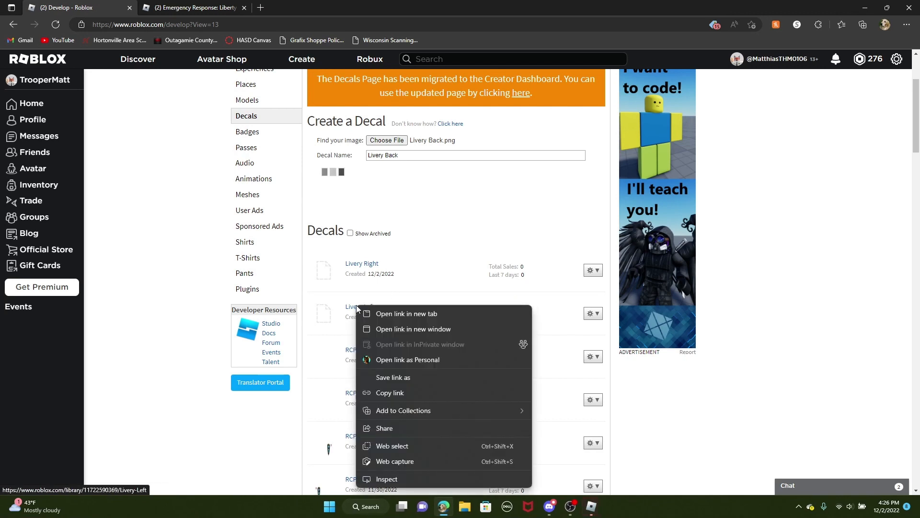
{"action": "left_click", "coordinate": [434, 392]}
{"action": "left_click", "coordinate": [588, 510]}
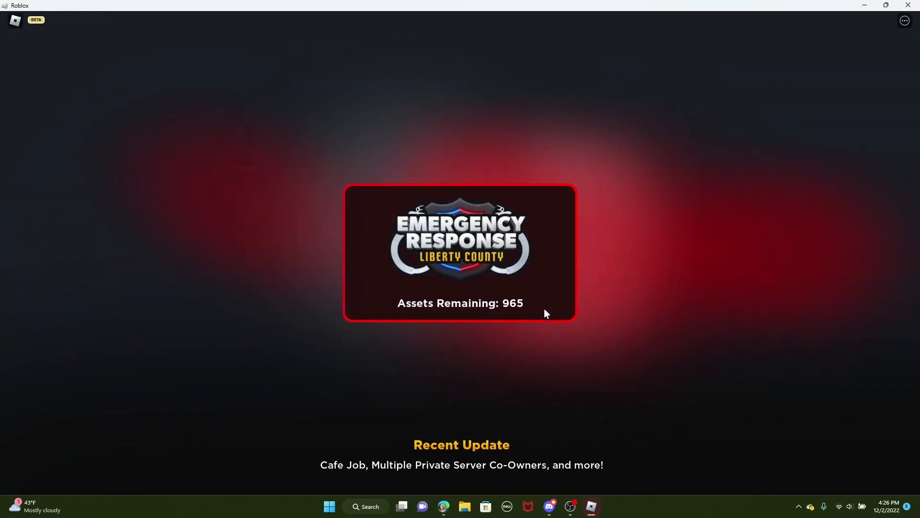
{"action": "key", "text": "alt+Tab"}
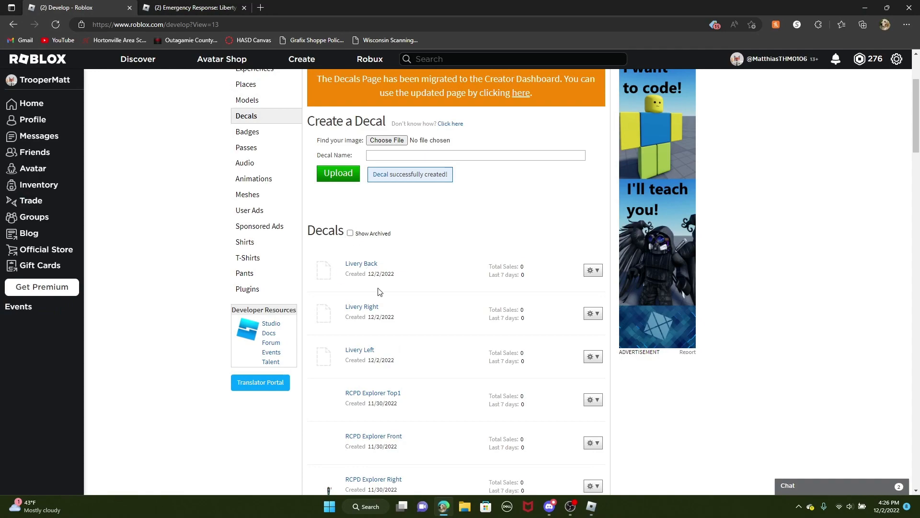
{"action": "left_click", "coordinate": [592, 506]}
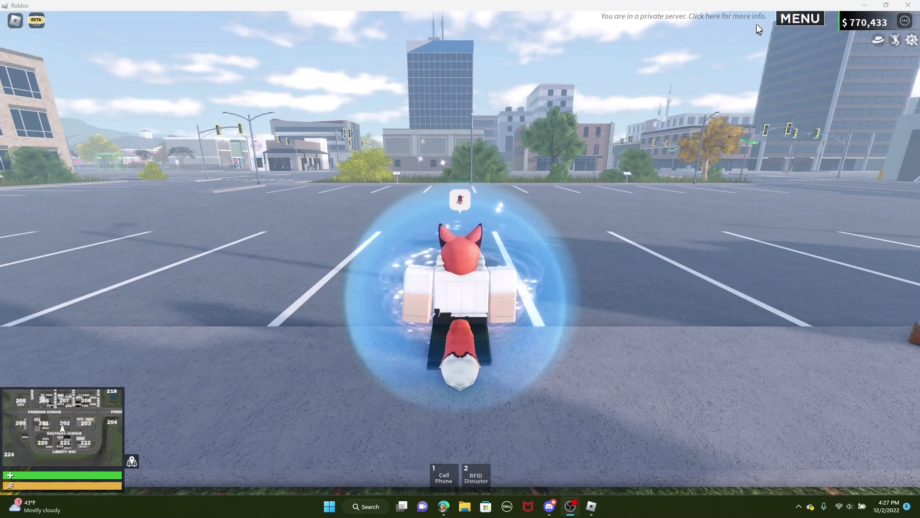
{"action": "left_click", "coordinate": [799, 19]}
{"action": "left_click", "coordinate": [409, 21]}
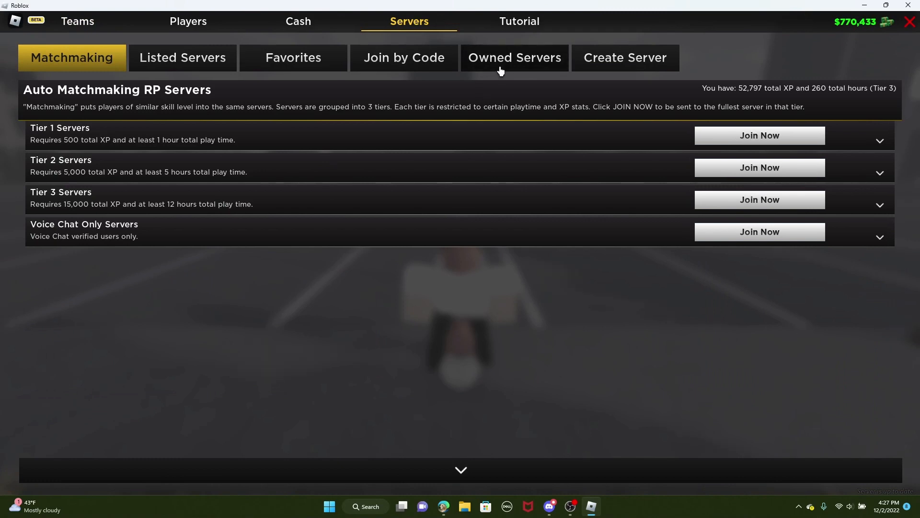
{"action": "left_click", "coordinate": [513, 58]}
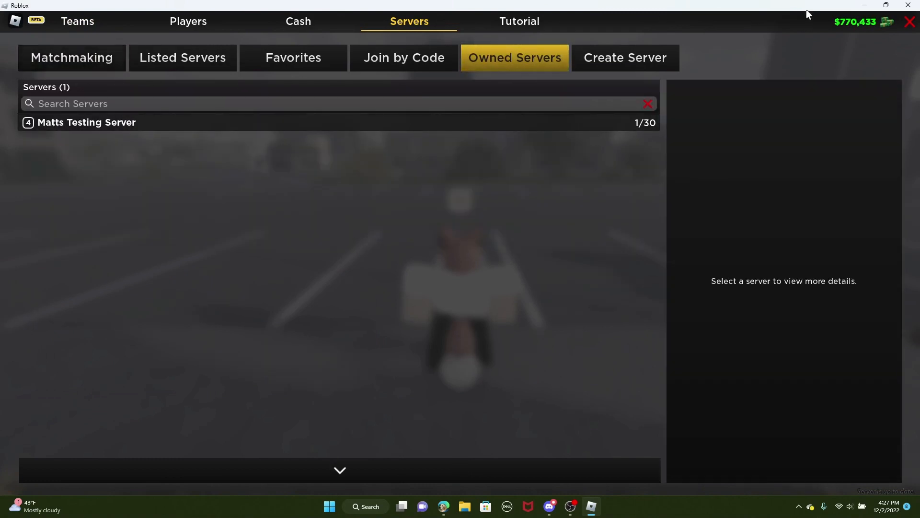
{"action": "left_click", "coordinate": [908, 25]}
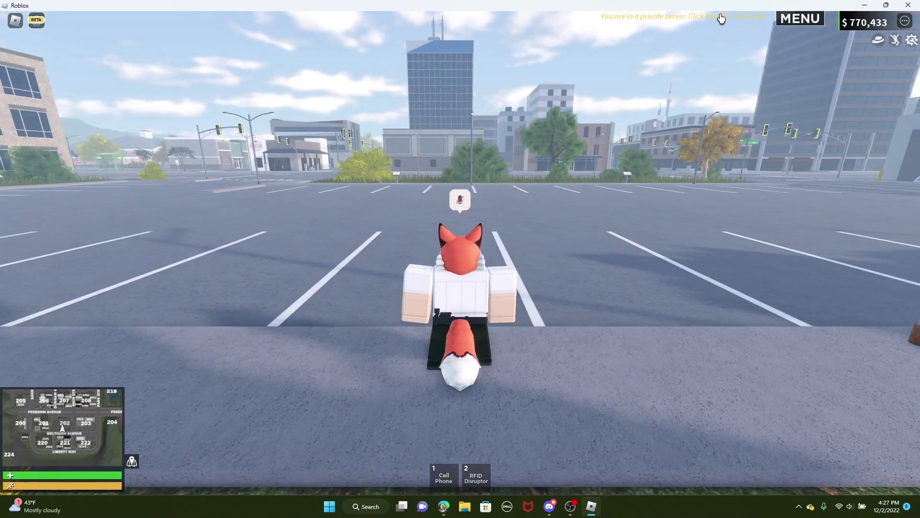
Open the Custom Liveries editor from the settings of the private server Matts Testing Server
{"action": "left_click", "coordinate": [722, 18]}
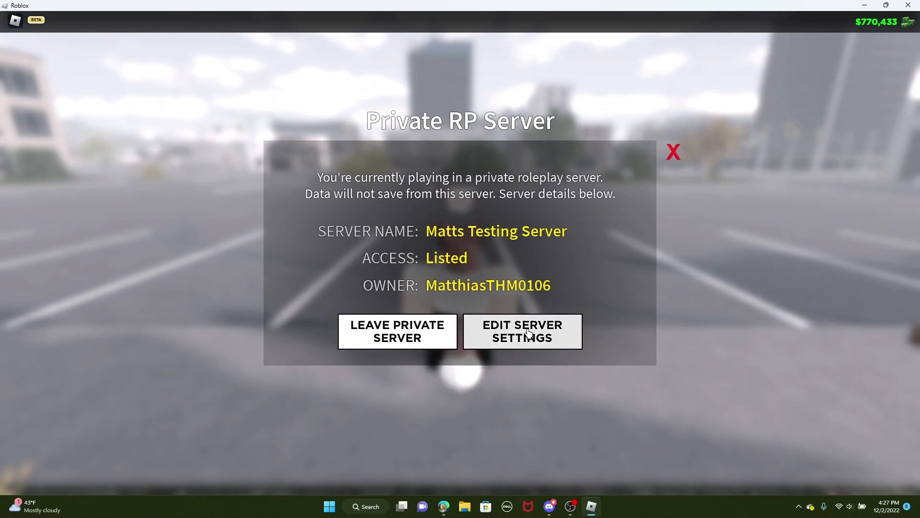
{"action": "left_click", "coordinate": [528, 336]}
{"action": "scroll", "coordinate": [584, 240], "scroll_direction": "down", "scroll_amount": 20}
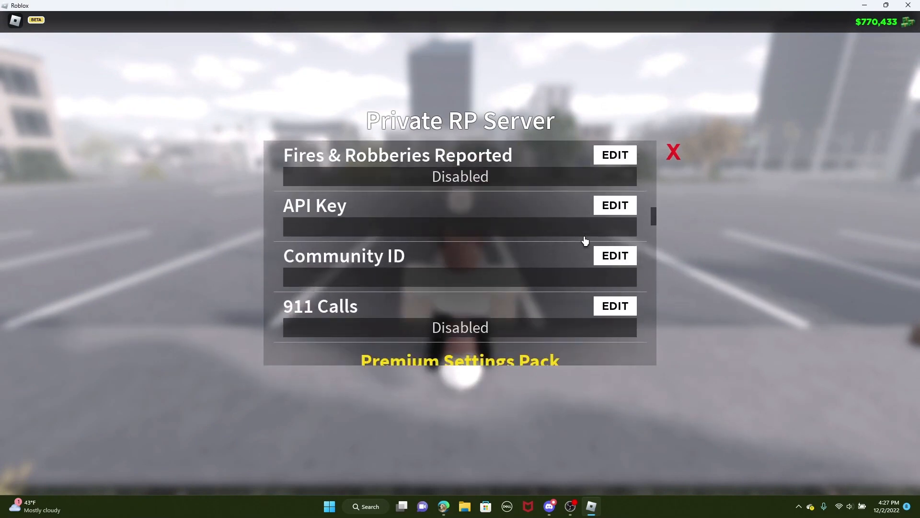
{"action": "scroll", "coordinate": [585, 241], "scroll_direction": "down", "scroll_amount": 15}
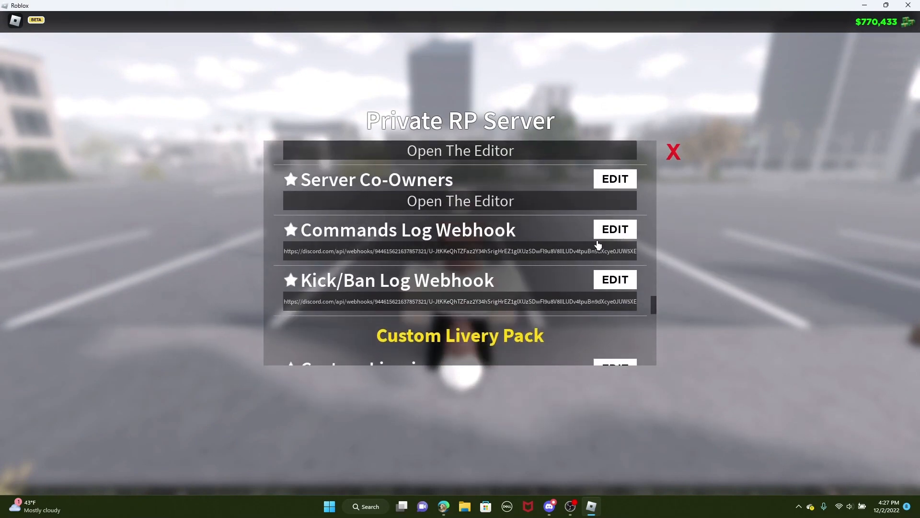
{"action": "scroll", "coordinate": [598, 242], "scroll_direction": "down", "scroll_amount": 3}
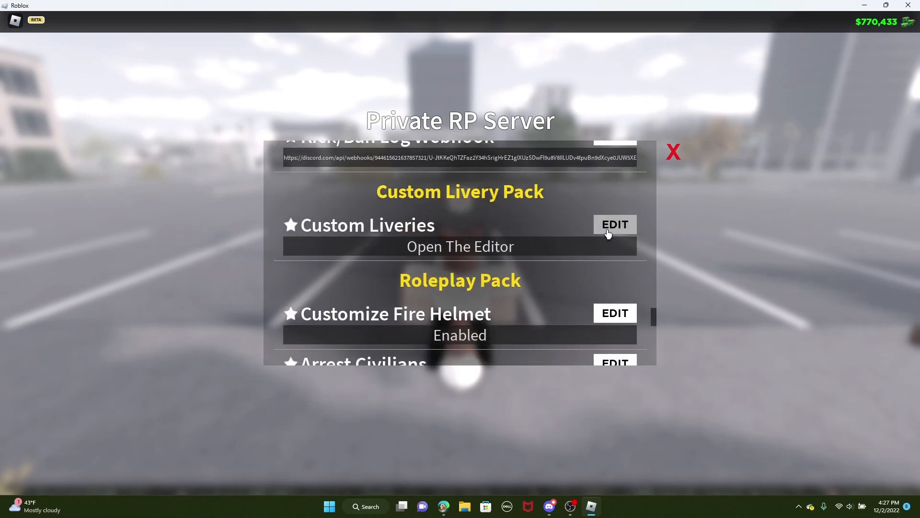
{"action": "left_click", "coordinate": [609, 225]}
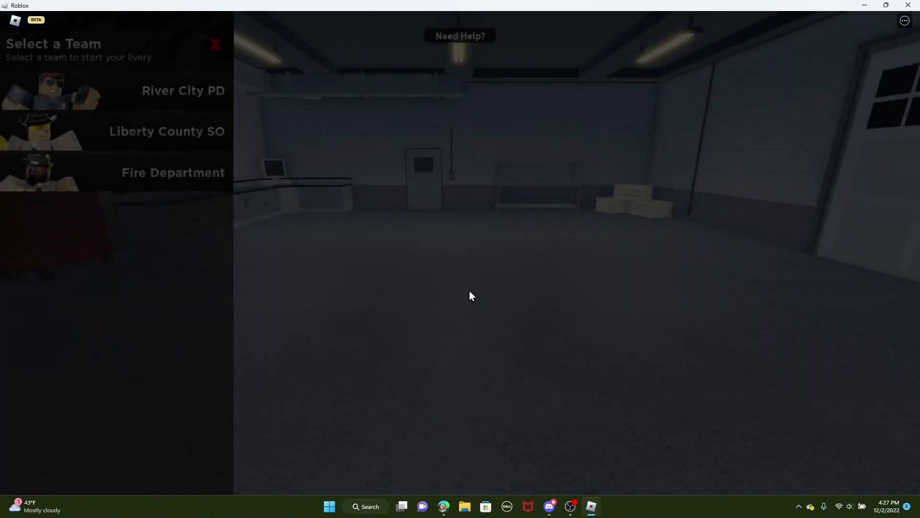
Add a new livery for the River City PD's Falcon Interceptor Utility
{"action": "left_click", "coordinate": [164, 102]}
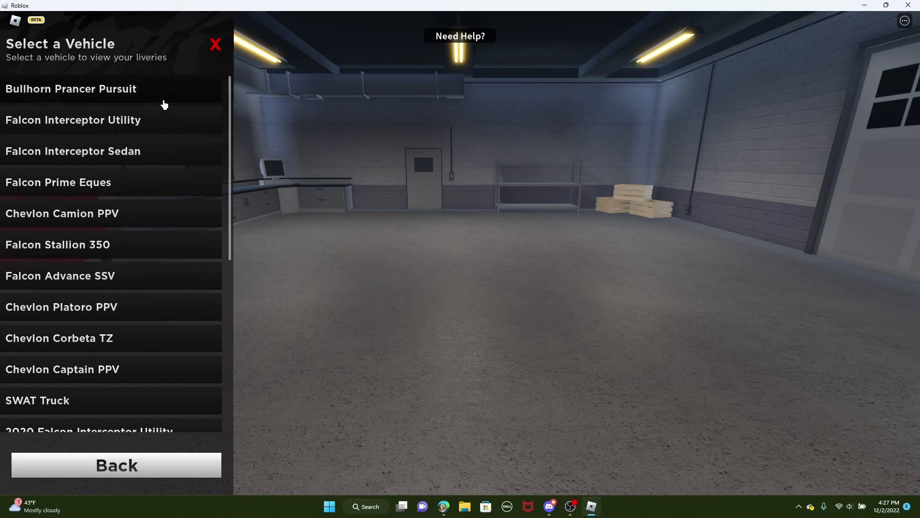
{"action": "left_click", "coordinate": [153, 126]}
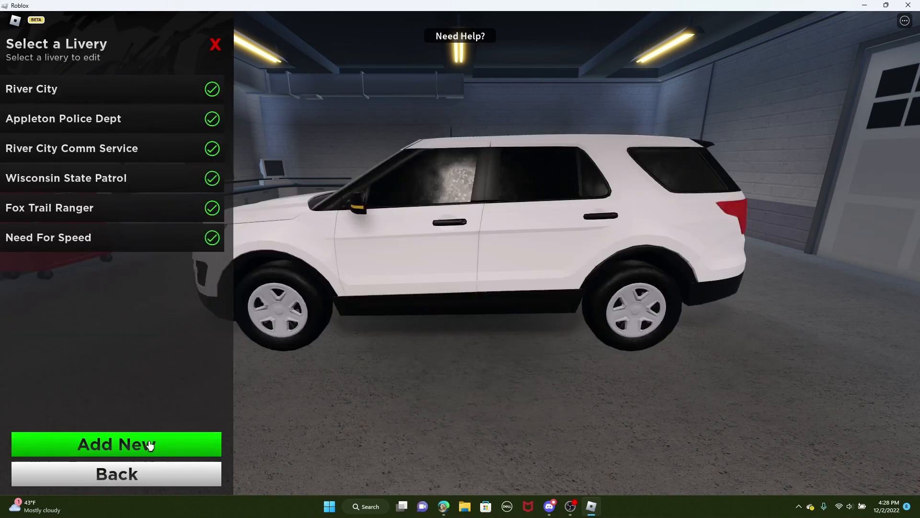
{"action": "left_click", "coordinate": [149, 447]}
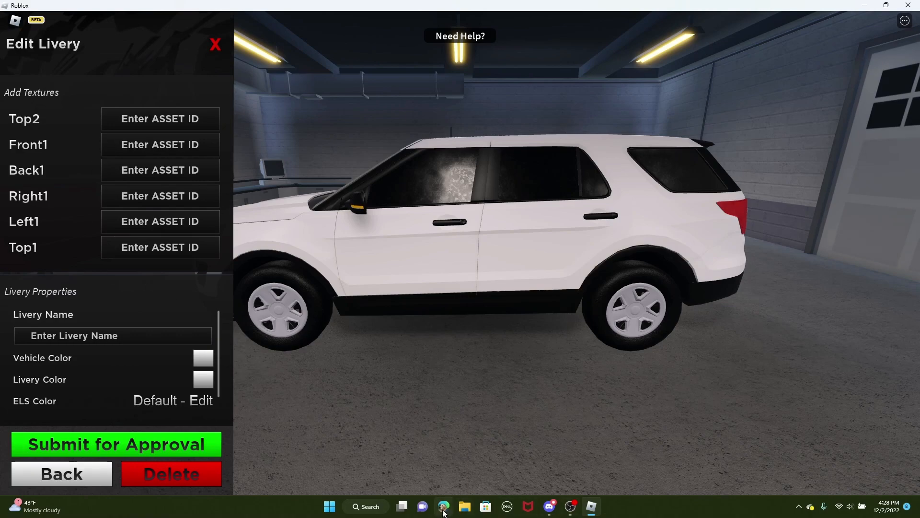
Copy the Livery Left decal's link from the browser and apply it as the livery's Left1 texture
{"action": "left_click", "coordinate": [444, 507]}
{"action": "right_click", "coordinate": [367, 354]}
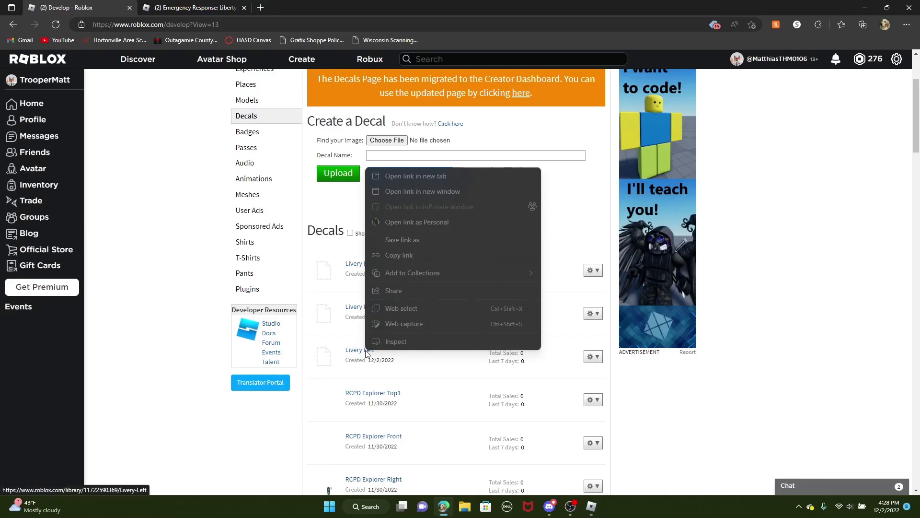
{"action": "left_click", "coordinate": [401, 258]}
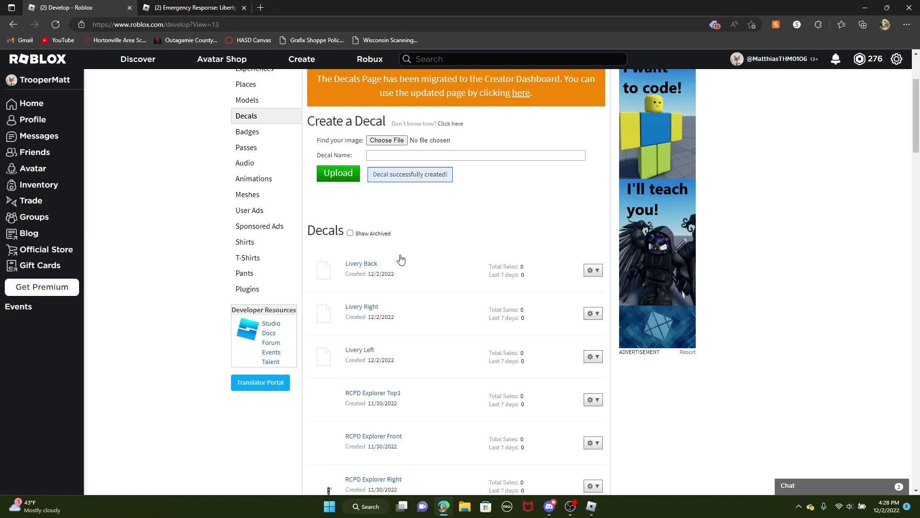
{"action": "left_click", "coordinate": [865, 6]}
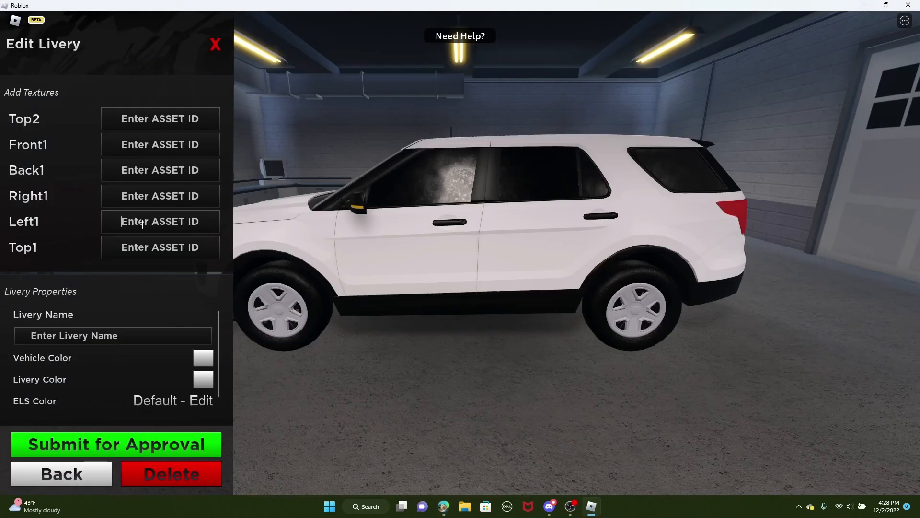
{"action": "key", "text": "ctrl+v"}
{"action": "key", "text": "Return"}
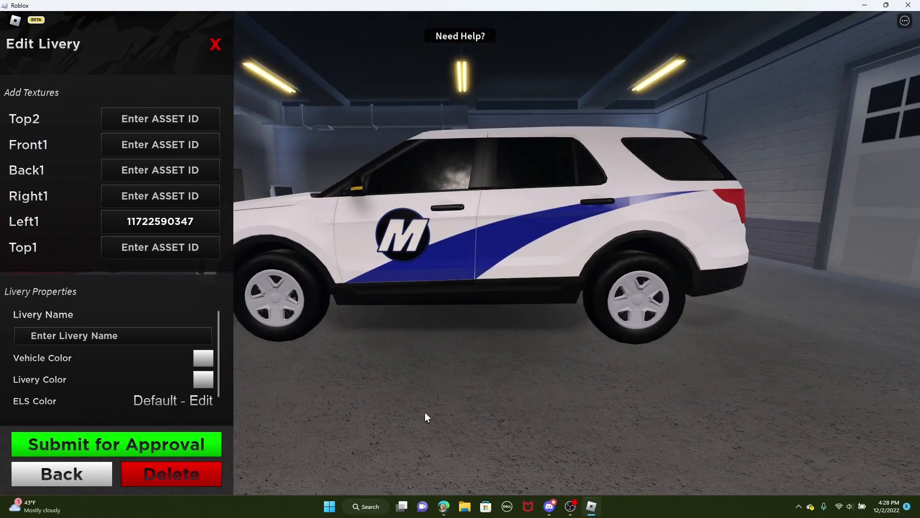
Copy the Livery Right decal's link from the browser and apply it as the livery's Right1 texture
{"action": "left_click", "coordinate": [445, 506]}
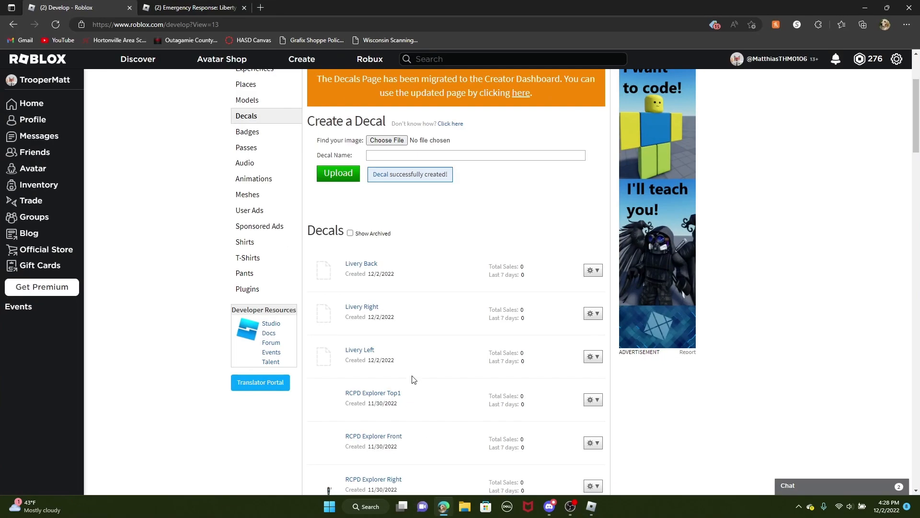
{"action": "right_click", "coordinate": [362, 310]}
{"action": "left_click", "coordinate": [401, 399]}
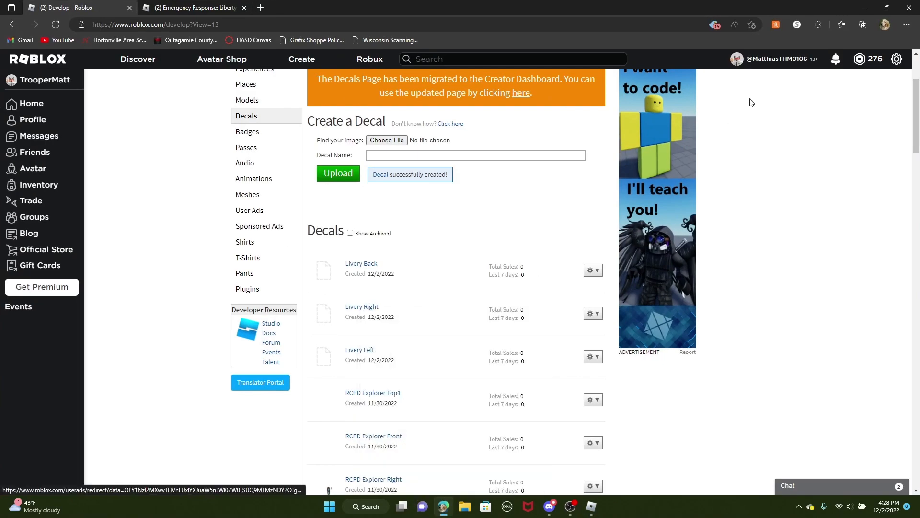
{"action": "left_click", "coordinate": [865, 7]}
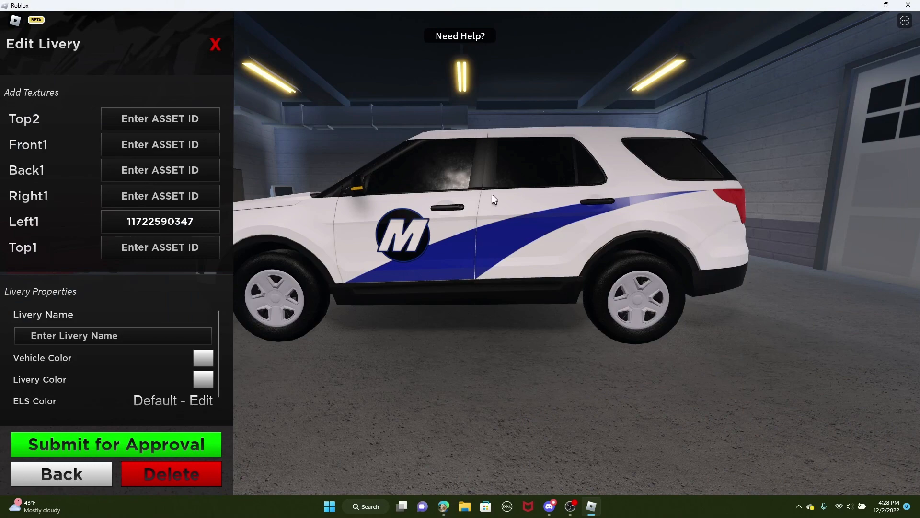
{"action": "left_click_drag", "start_coordinate": [492, 194], "coordinate": [260, 194]}
{"action": "key", "text": "ctrl+v"}
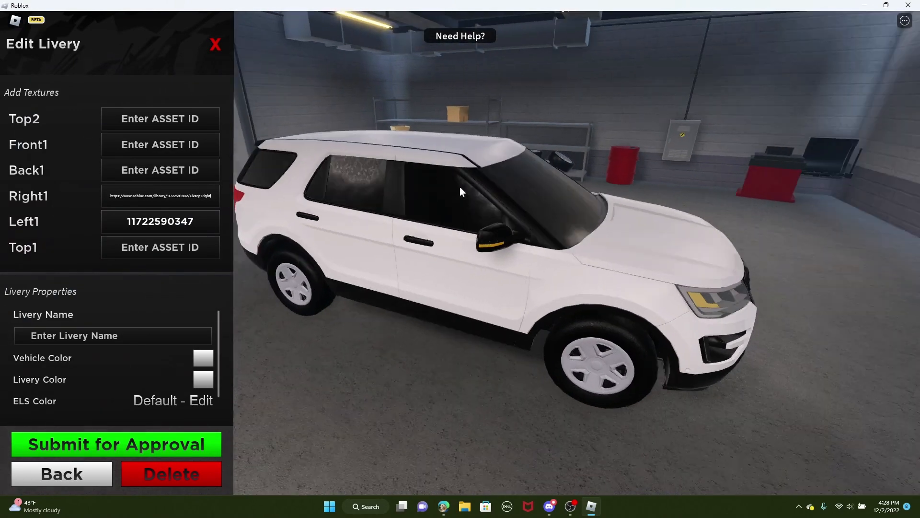
{"action": "left_click_drag", "start_coordinate": [459, 186], "coordinate": [482, 266]}
{"action": "left_click_drag", "start_coordinate": [543, 378], "coordinate": [414, 321]}
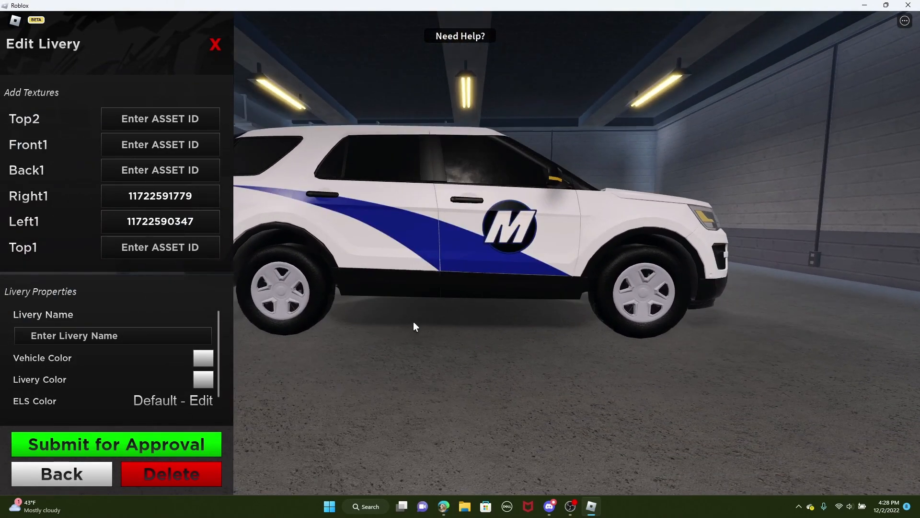
Copy the Livery Back decal's link from the browser and apply it as the livery's Back1 texture
{"action": "left_click", "coordinate": [444, 507]}
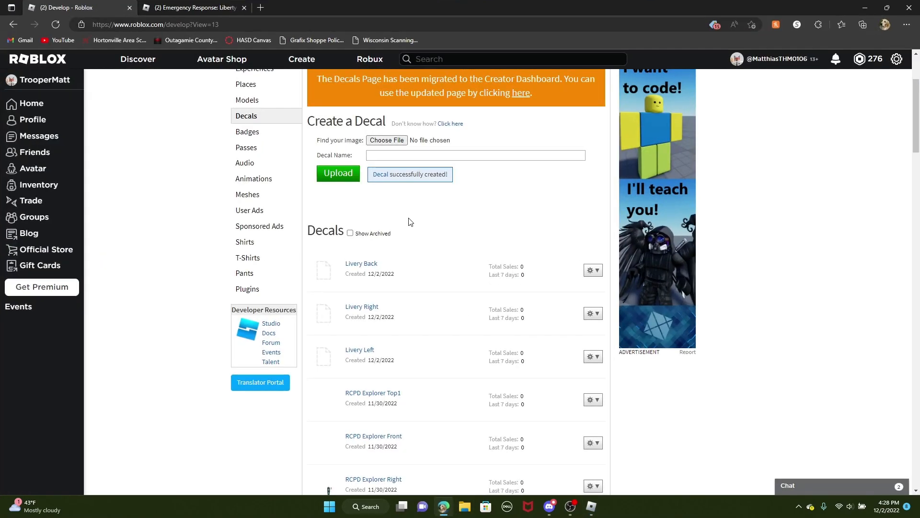
{"action": "right_click", "coordinate": [371, 264]}
{"action": "left_click", "coordinate": [422, 353]}
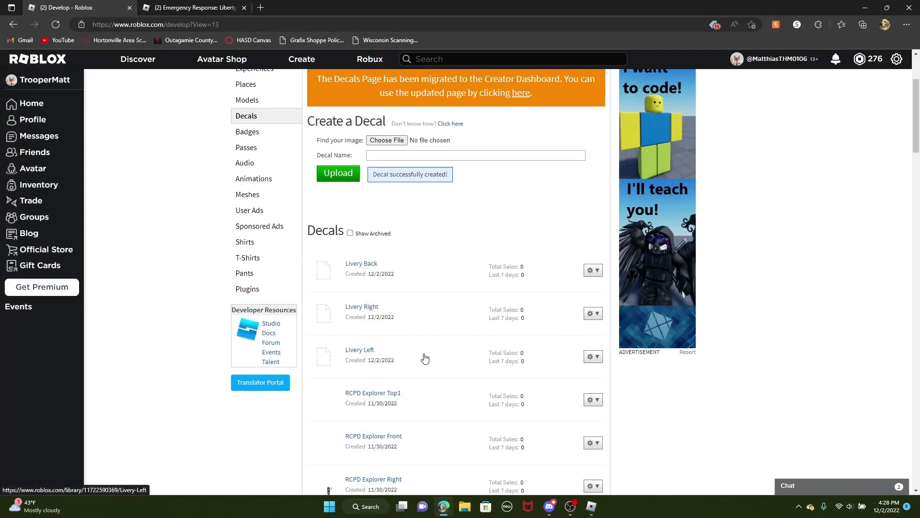
{"action": "left_click", "coordinate": [865, 8]}
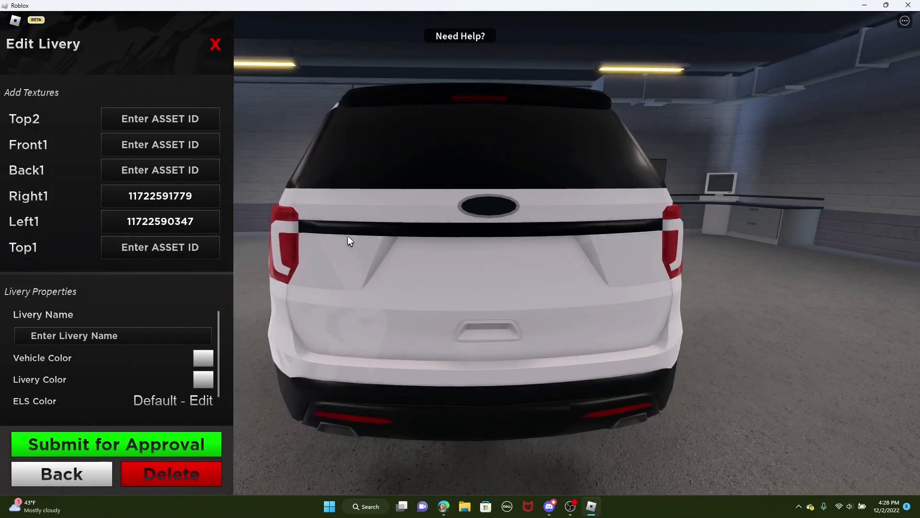
{"action": "key", "text": "ctrl+v"}
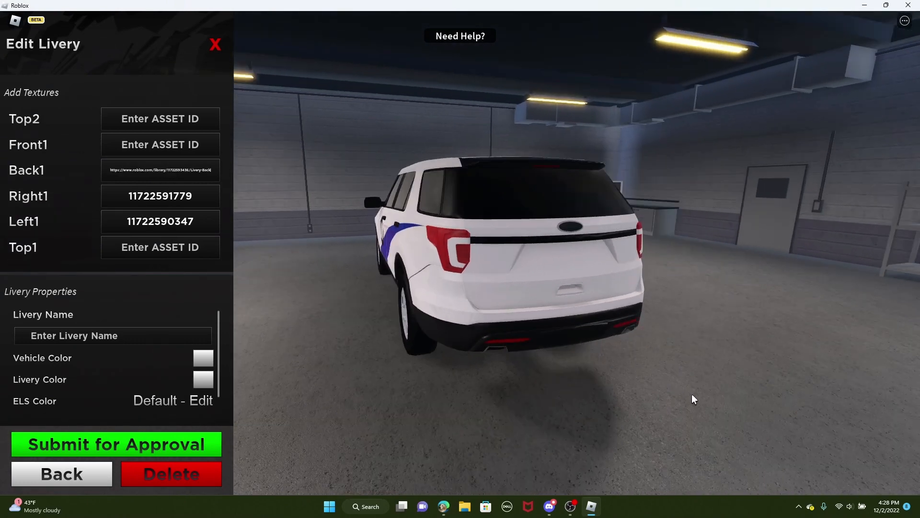
{"action": "key", "text": "Return"}
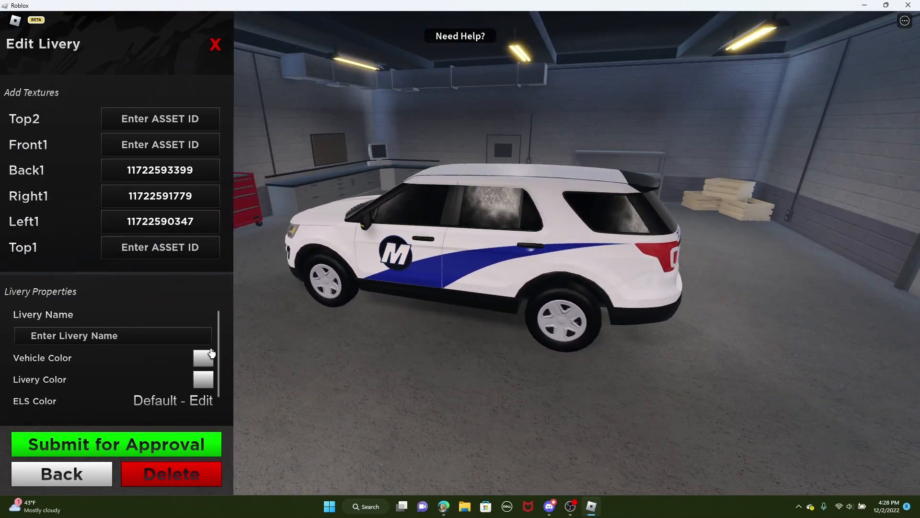
Set the vehicle color to dark red, #470100
{"action": "left_click", "coordinate": [203, 358]}
{"action": "left_click_drag", "start_coordinate": [493, 239], "coordinate": [489, 304]}
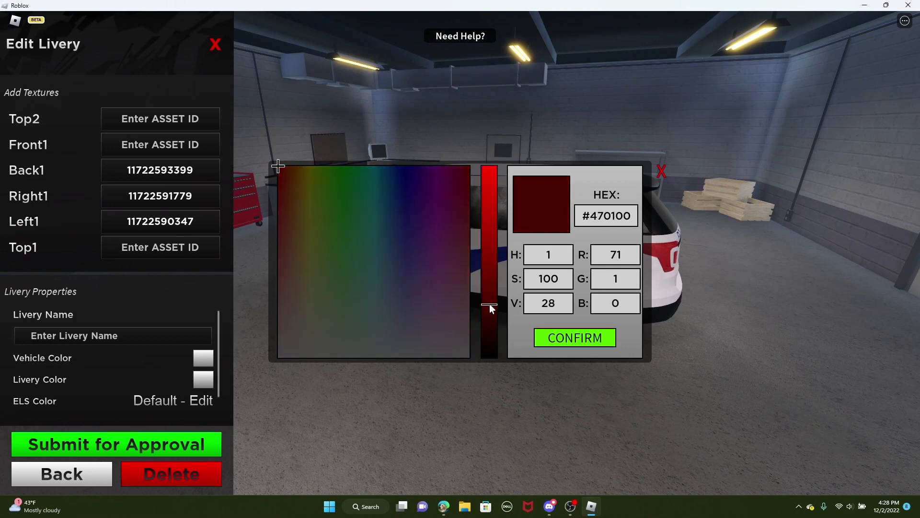
{"action": "left_click", "coordinate": [583, 338]}
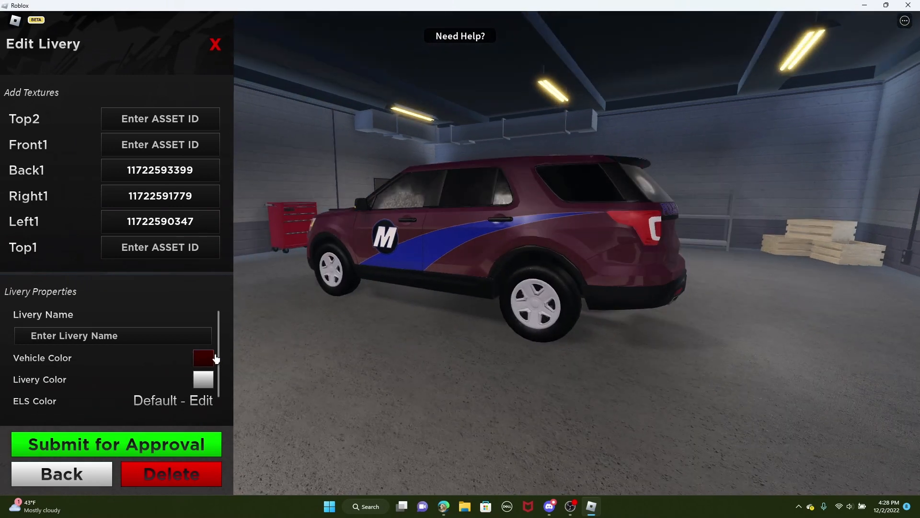
Try a dark blue vehicle color on the livery's car
{"action": "left_click", "coordinate": [216, 359]}
{"action": "left_click", "coordinate": [390, 222]}
{"action": "left_click", "coordinate": [556, 342]}
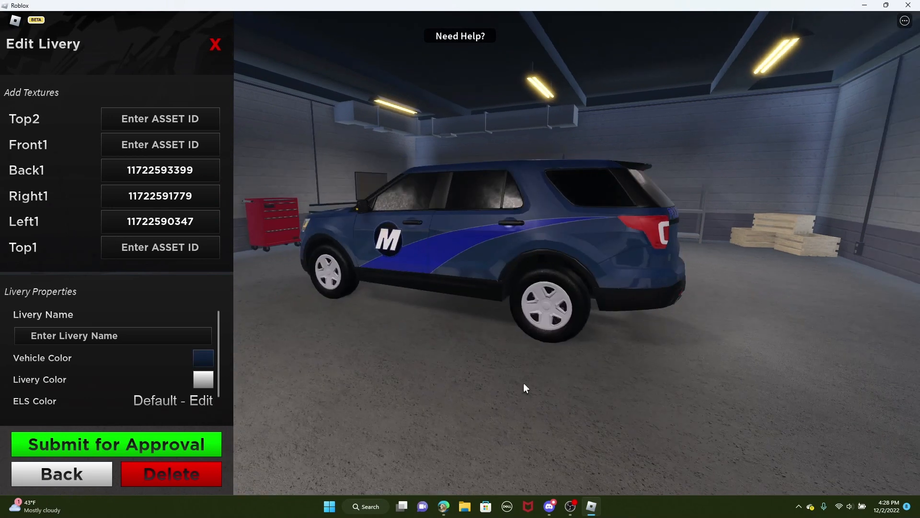
Try dark olive green, #394712, as the vehicle color
{"action": "left_click", "coordinate": [203, 357]}
{"action": "left_click", "coordinate": [394, 281]}
{"action": "left_click", "coordinate": [318, 215]}
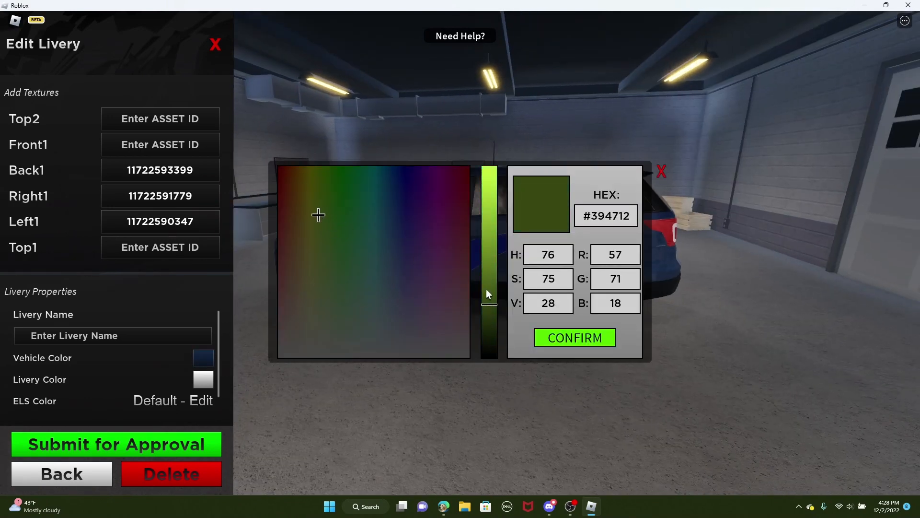
{"action": "left_click", "coordinate": [568, 341]}
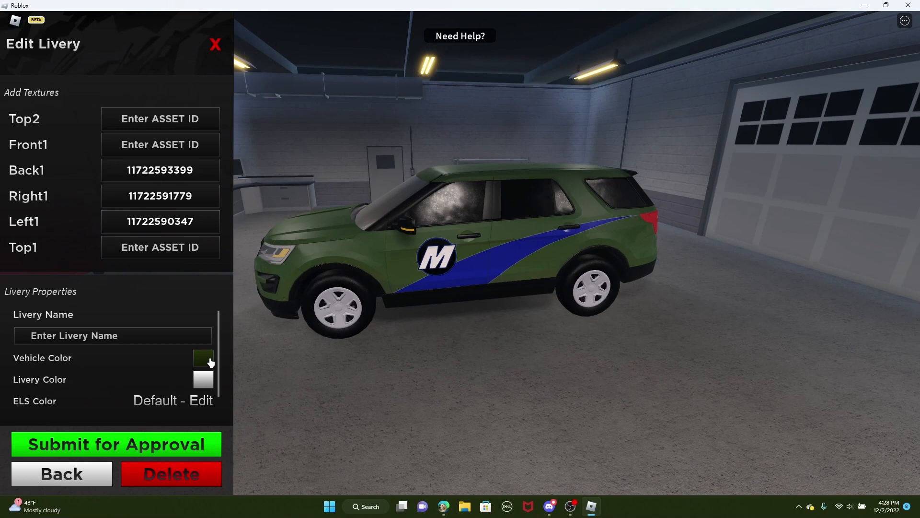
Set the vehicle color to dark gray, #474747
{"action": "left_click", "coordinate": [204, 358]}
{"action": "left_click", "coordinate": [279, 357]}
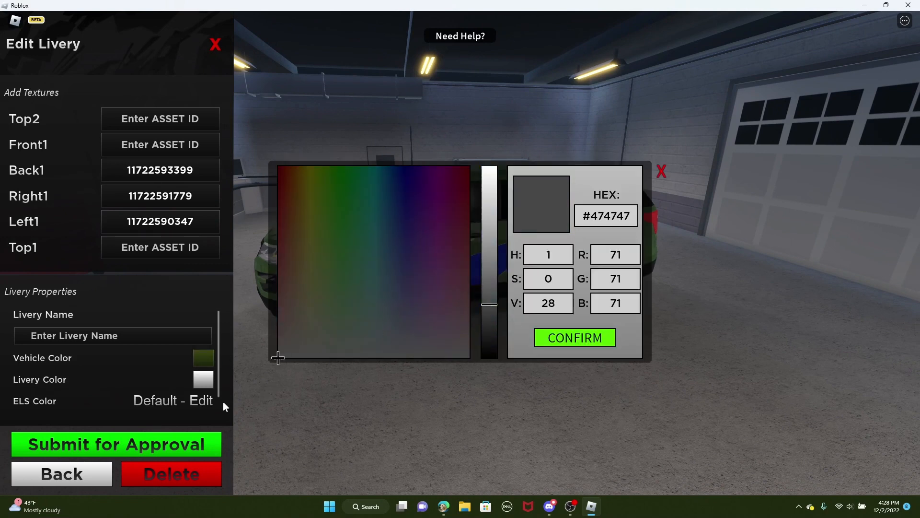
{"action": "left_click", "coordinate": [573, 335]}
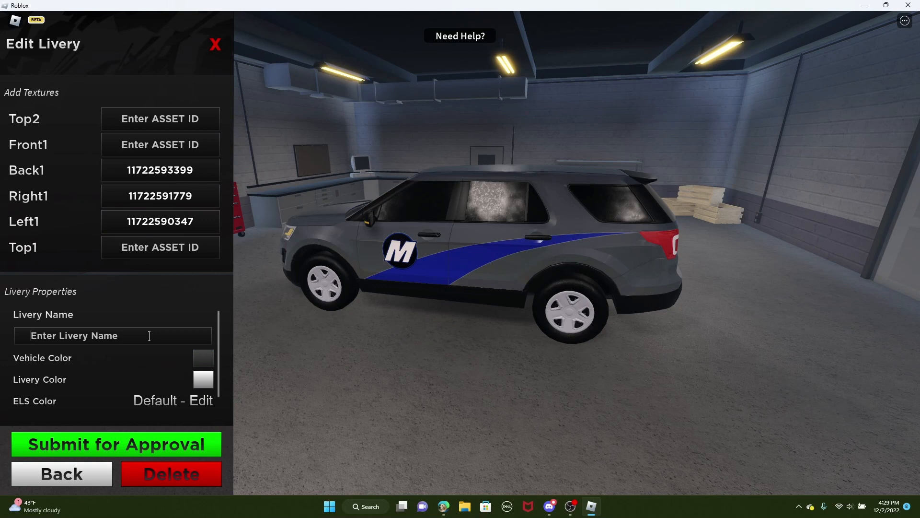
Enter the creator's first name as the livery name and set the ELS color to Amber
{"action": "type", "text": "FHkol"}
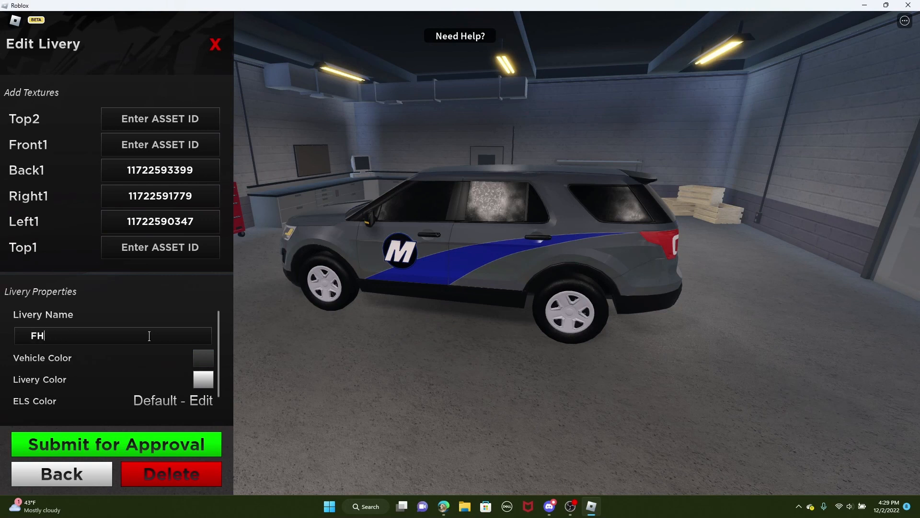
{"action": "key", "text": "BackSpace"}
{"action": "type", "text": "Matt"}
{"action": "left_click", "coordinate": [195, 398]}
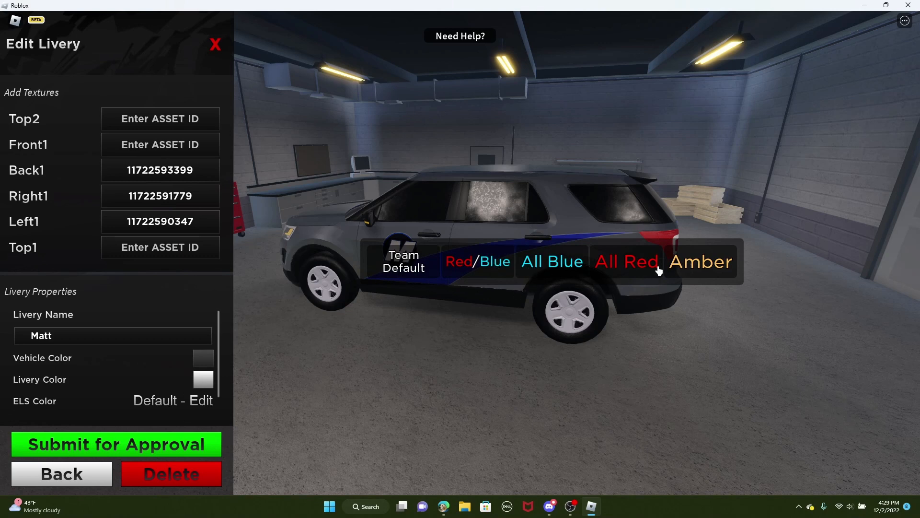
{"action": "left_click", "coordinate": [699, 272]}
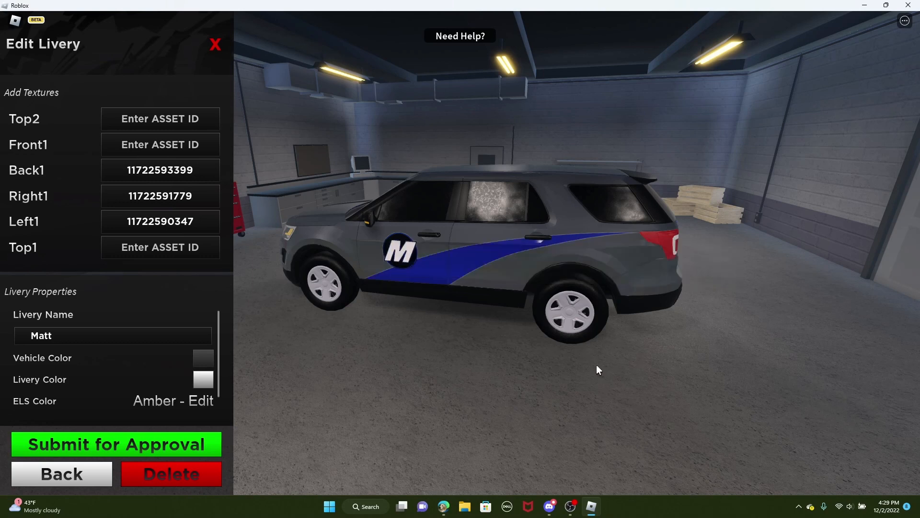